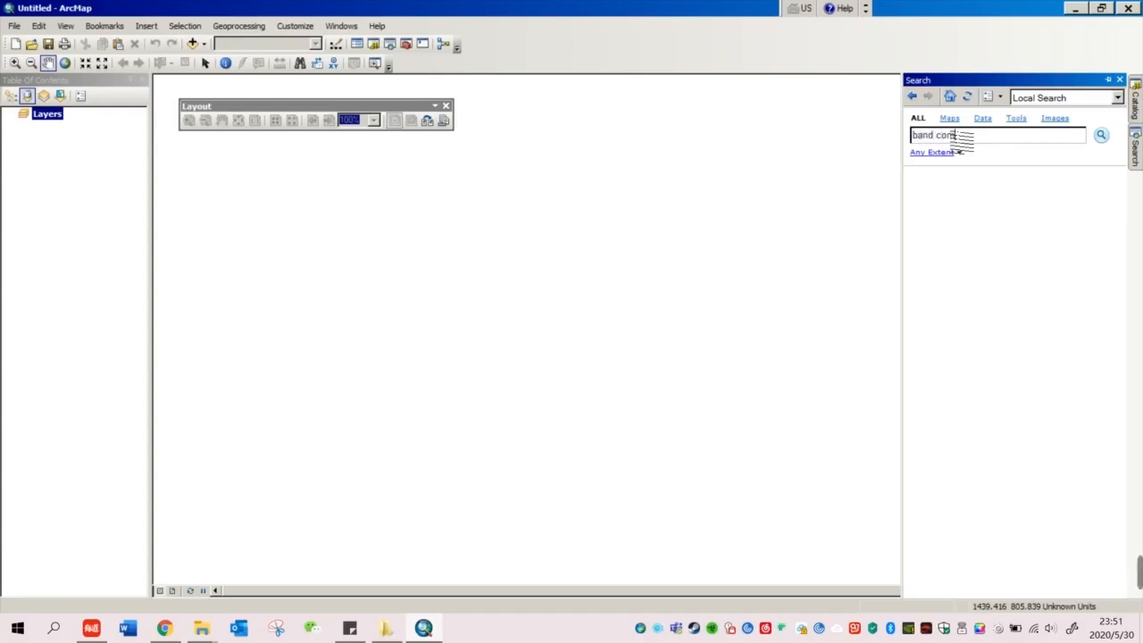
# Step: Search for 'band composites' to find the Composite Bands (Data Management) tool
pyautogui.press('Return')
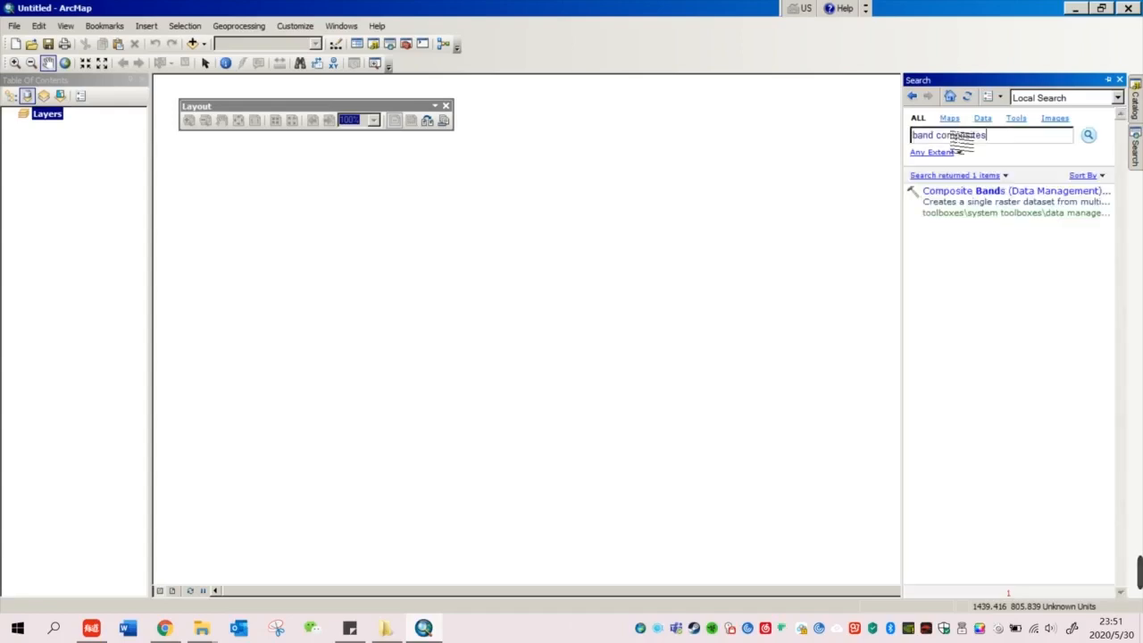
# Step: Open Composite Bands and add the B2 band plus two more band files as inputs
pyautogui.click(974, 193)
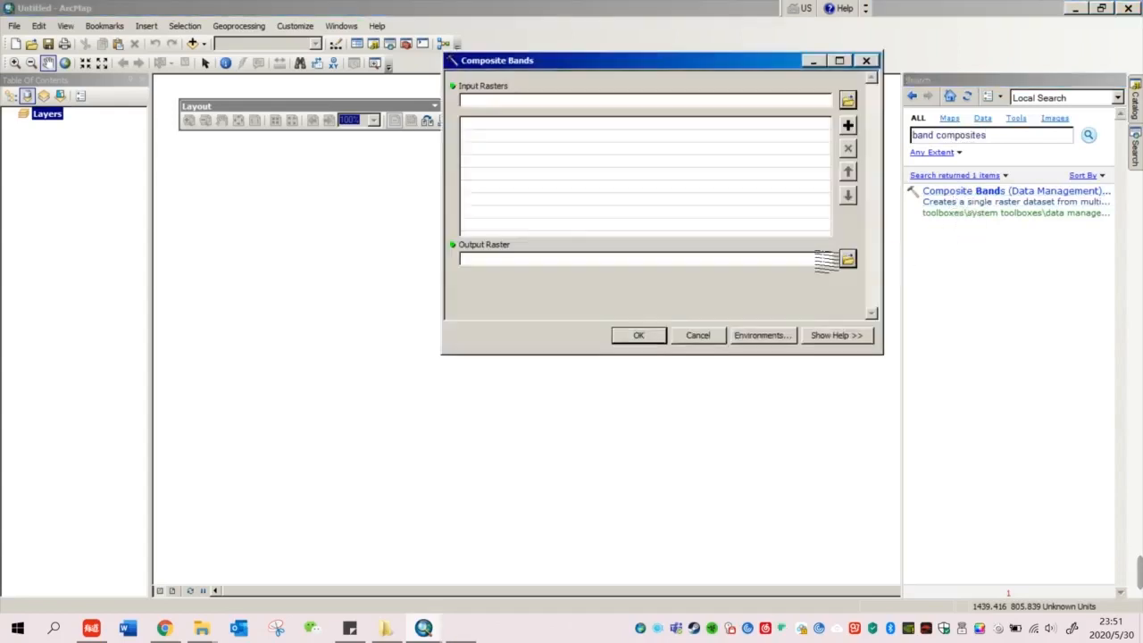
pyautogui.moveTo(779, 67); pyautogui.dragTo(729, 179)
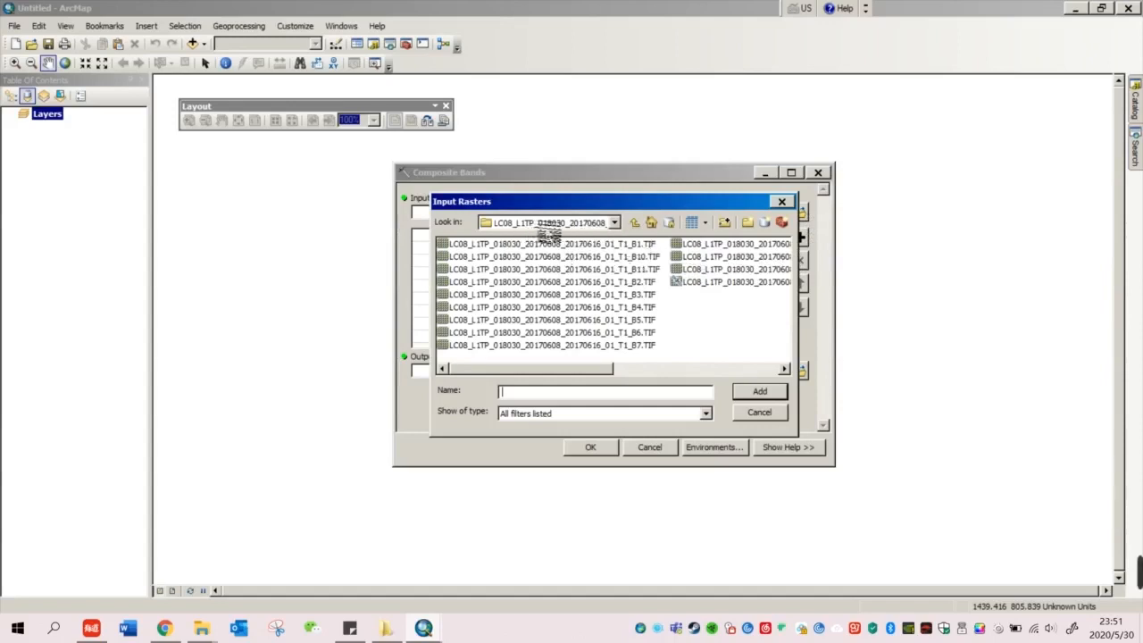
pyautogui.doubleClick(618, 284)
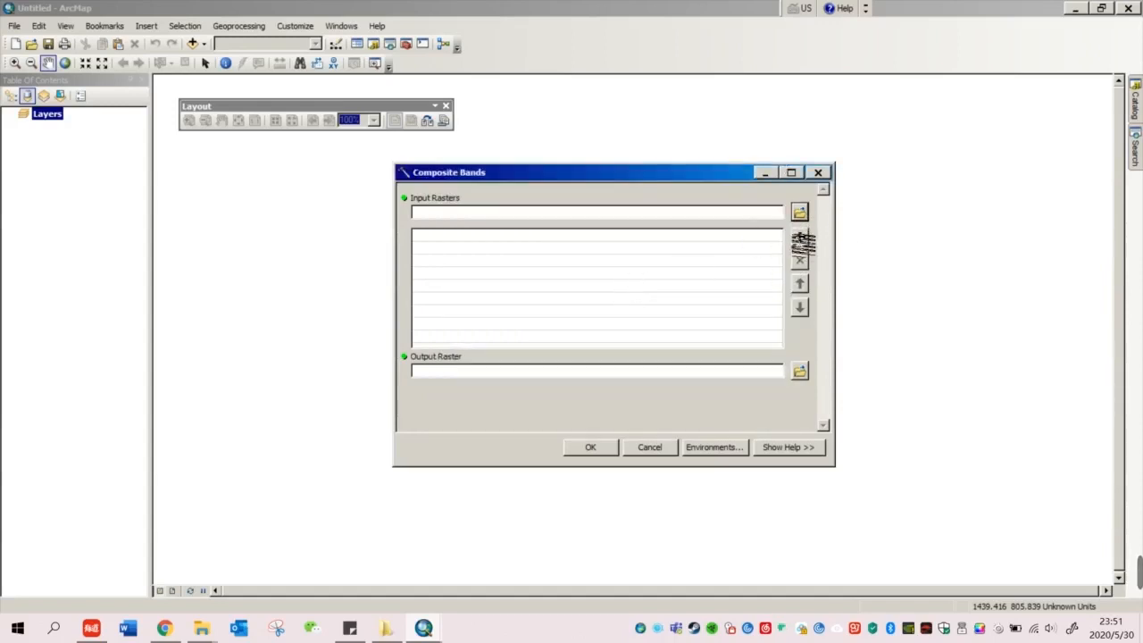
pyautogui.click(799, 213)
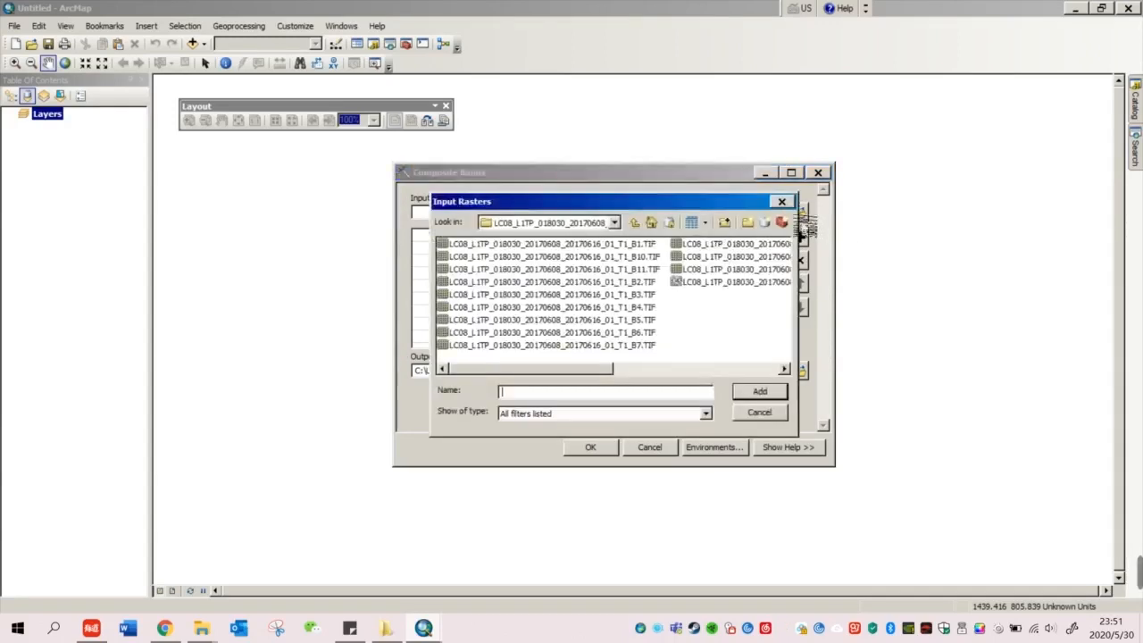
pyautogui.doubleClick(647, 297)
pyautogui.click(799, 213)
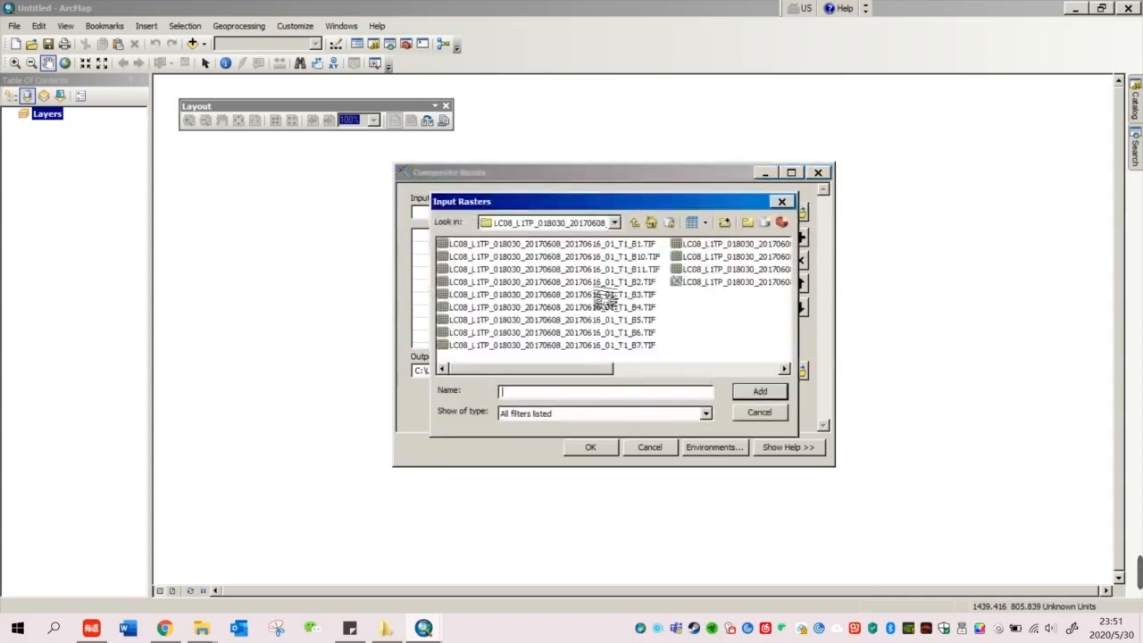
pyautogui.doubleClick(604, 296)
# Step: Replace the wrongly added third raster with the correct band file and add a fourth band
pyautogui.click(727, 260)
pyautogui.click(799, 260)
pyautogui.click(799, 212)
pyautogui.doubleClick(643, 306)
pyautogui.click(799, 213)
pyautogui.doubleClick(643, 322)
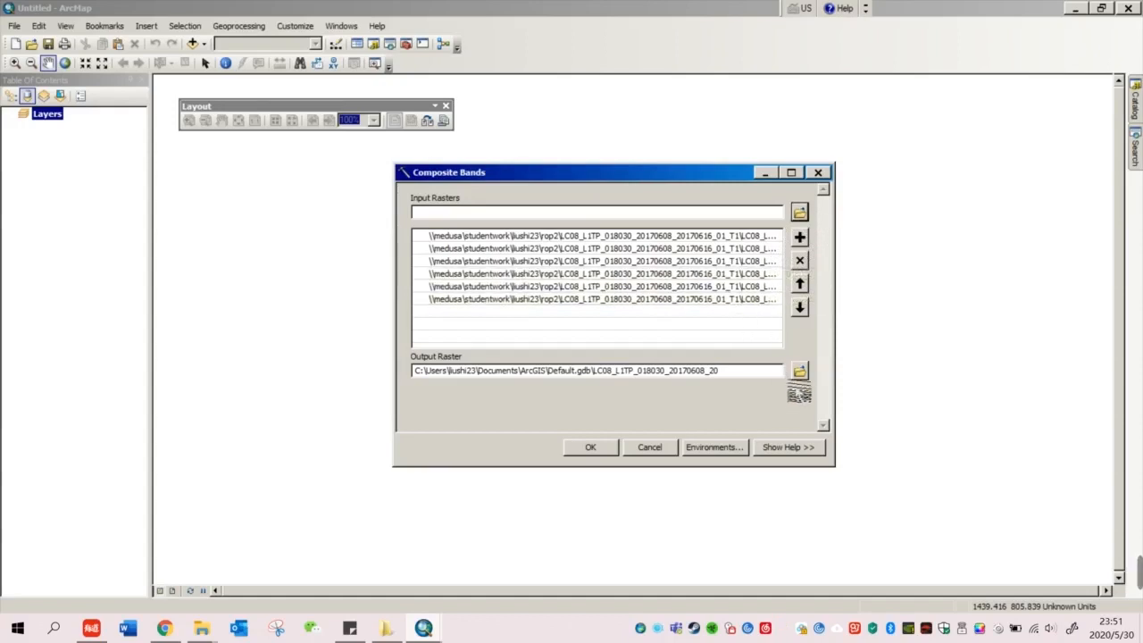
# Step: Set the output raster to rop2\stack.tif and run the band stacking
pyautogui.click(800, 371)
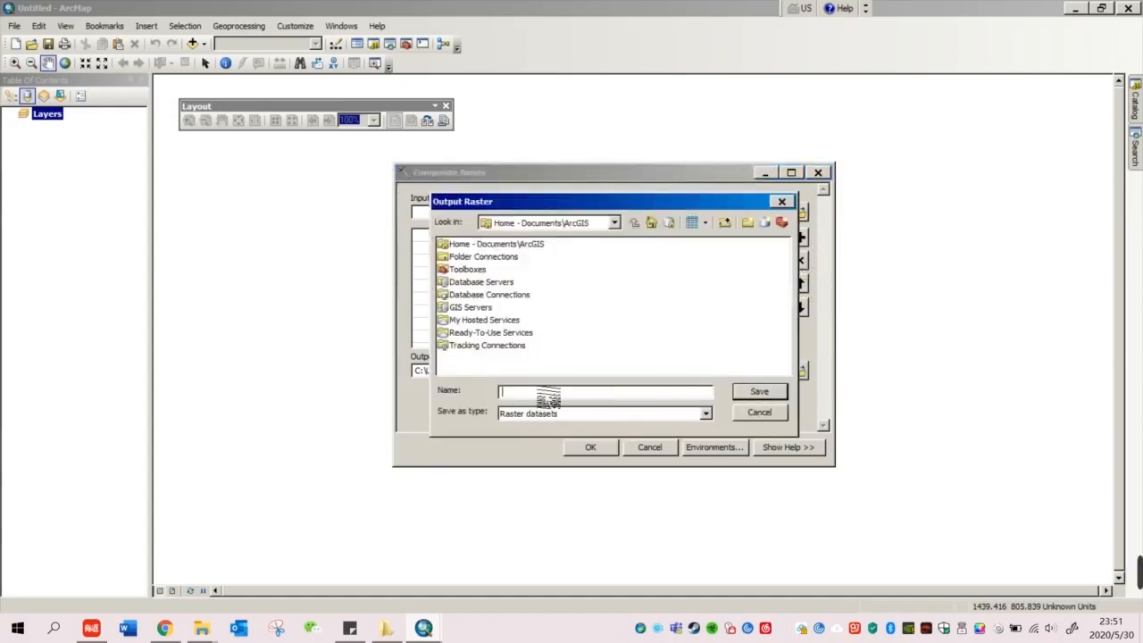
pyautogui.write('\\\\medusa\\studentwork\\liushi23\\rop2\\')
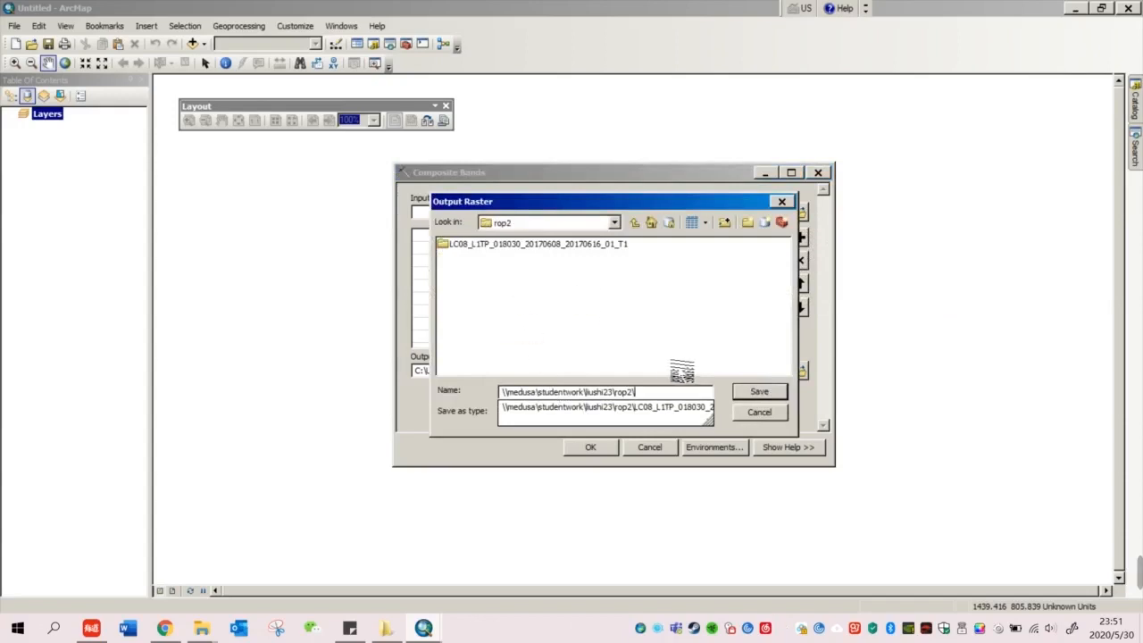
pyautogui.moveTo(636, 393); pyautogui.dragTo(481, 405)
pyautogui.press('BackSpace')
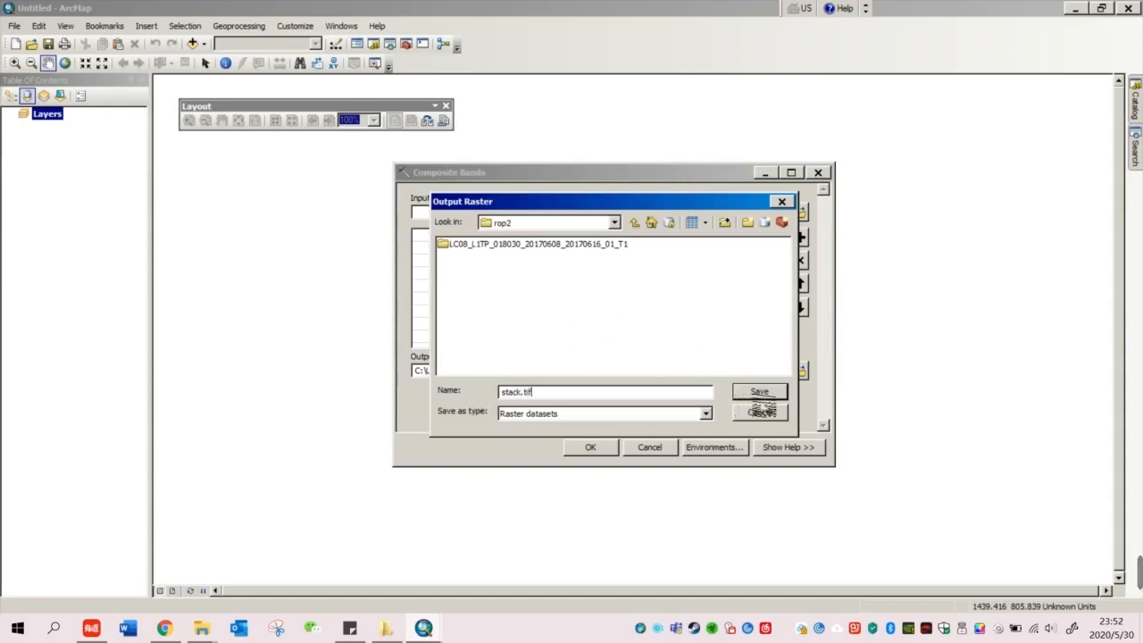
pyautogui.press('Return')
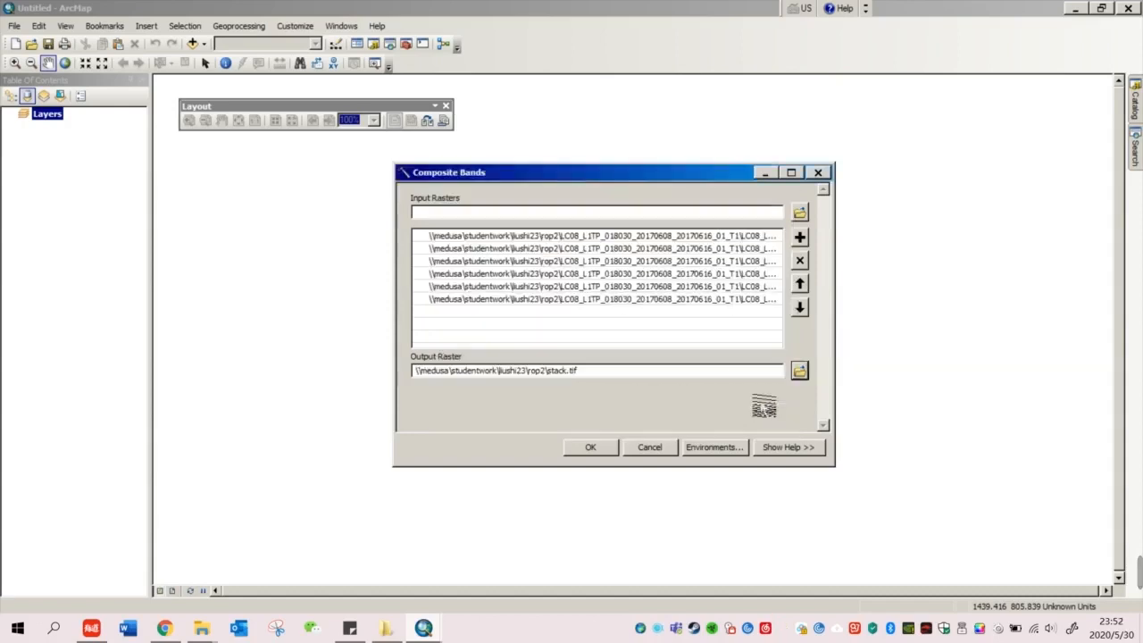
pyautogui.click(590, 446)
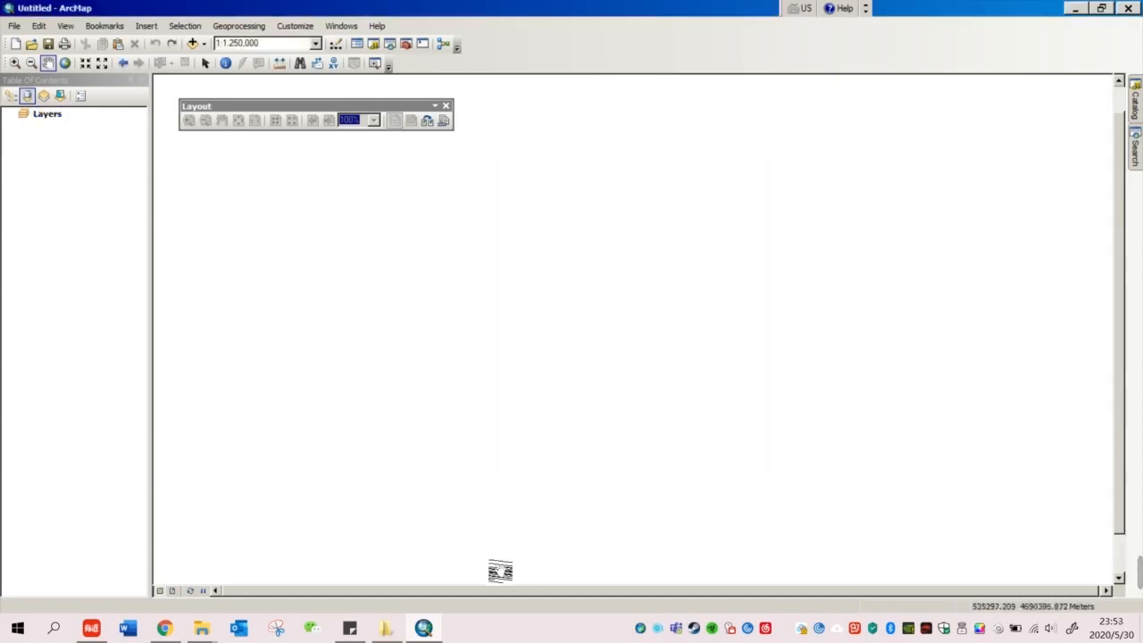
# Step: Load stack3.tif onto the map
pyautogui.click(193, 43)
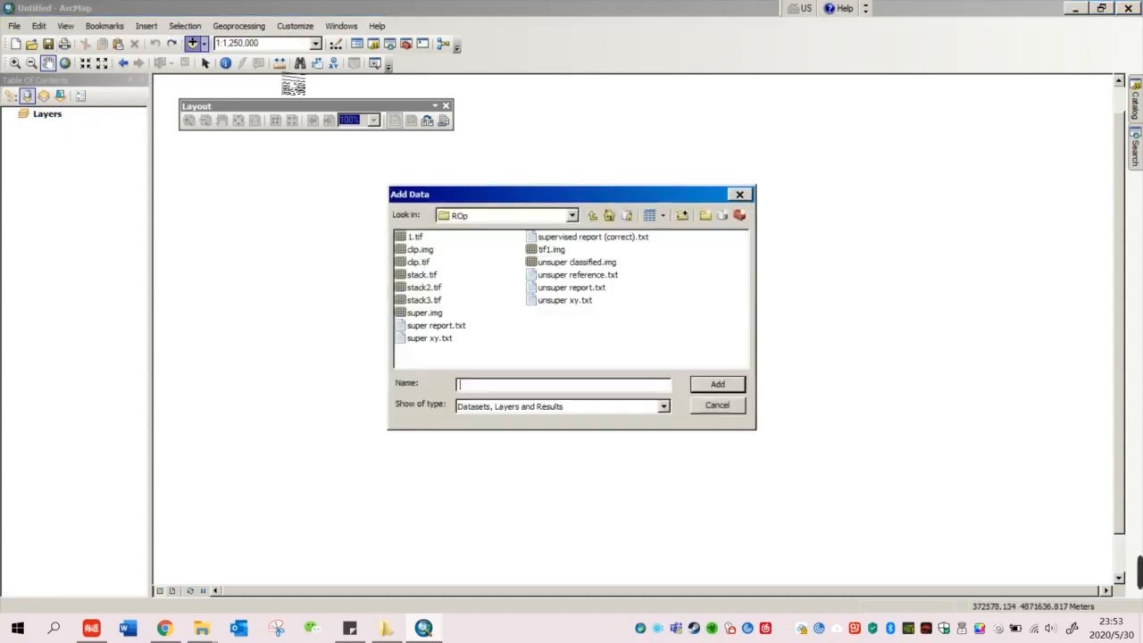
pyautogui.click(424, 300)
pyautogui.click(738, 384)
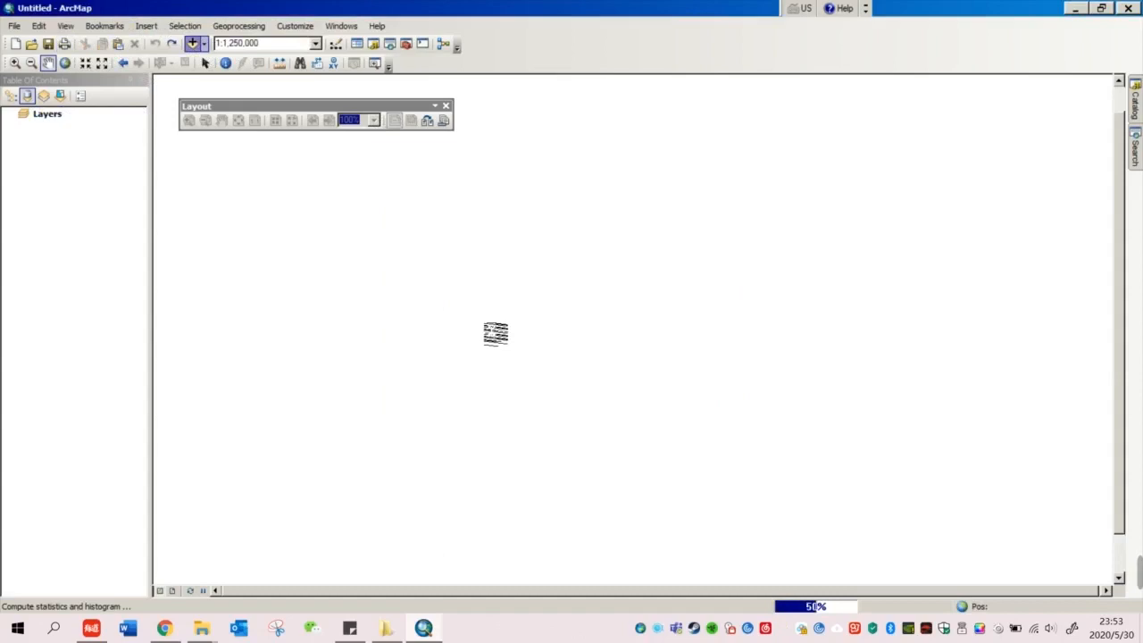
pyautogui.moveTo(701, 318); pyautogui.dragTo(620, 343)
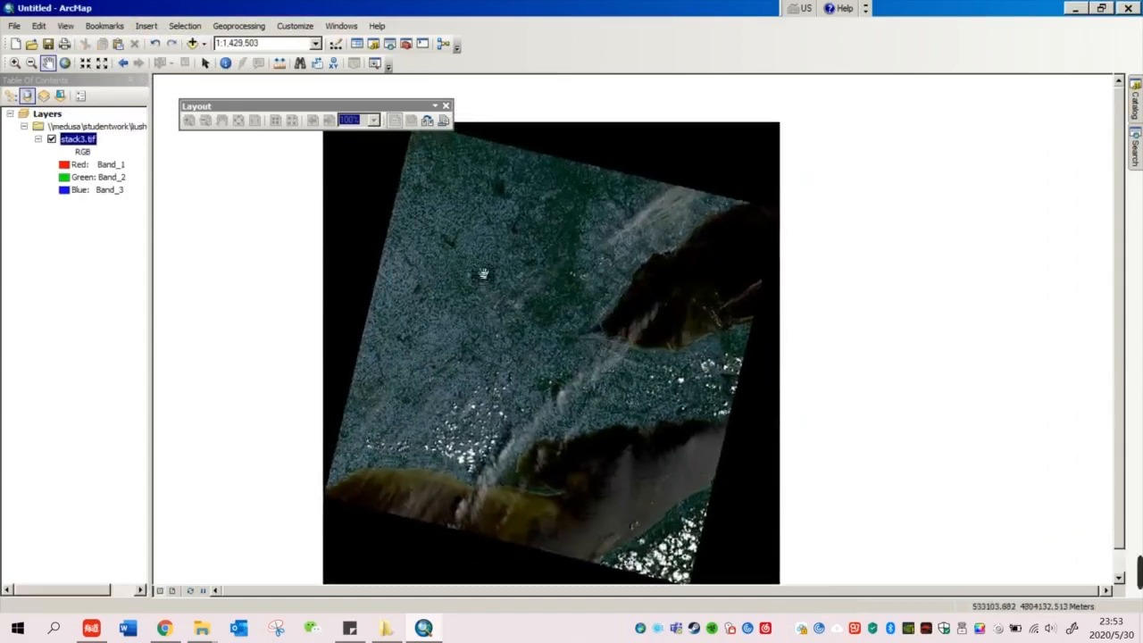
pyautogui.scroll(-2, 613, 369)
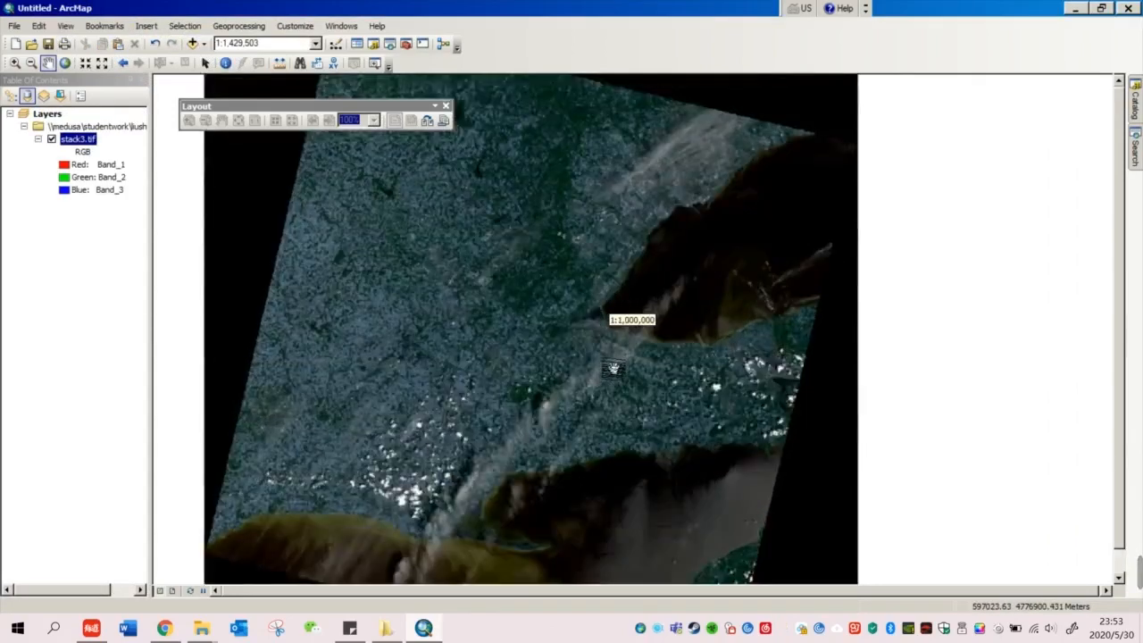
pyautogui.scroll(-1, 613, 369)
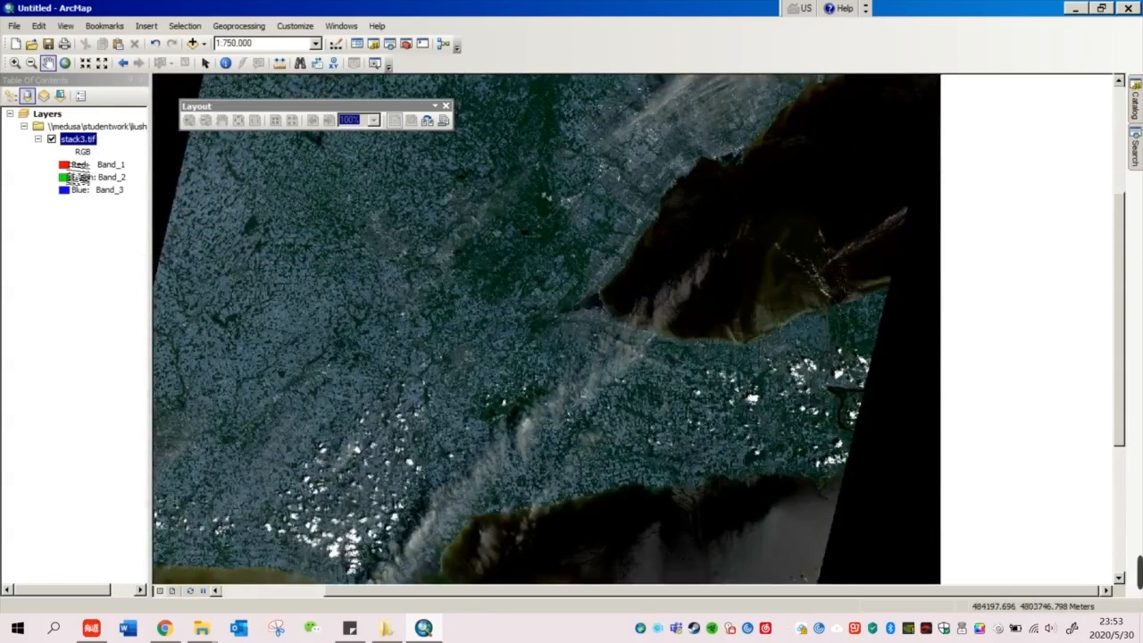
# Step: Assign Band_4, Band_3 and Band_2 to the red, green and blue channels
pyautogui.click(79, 165)
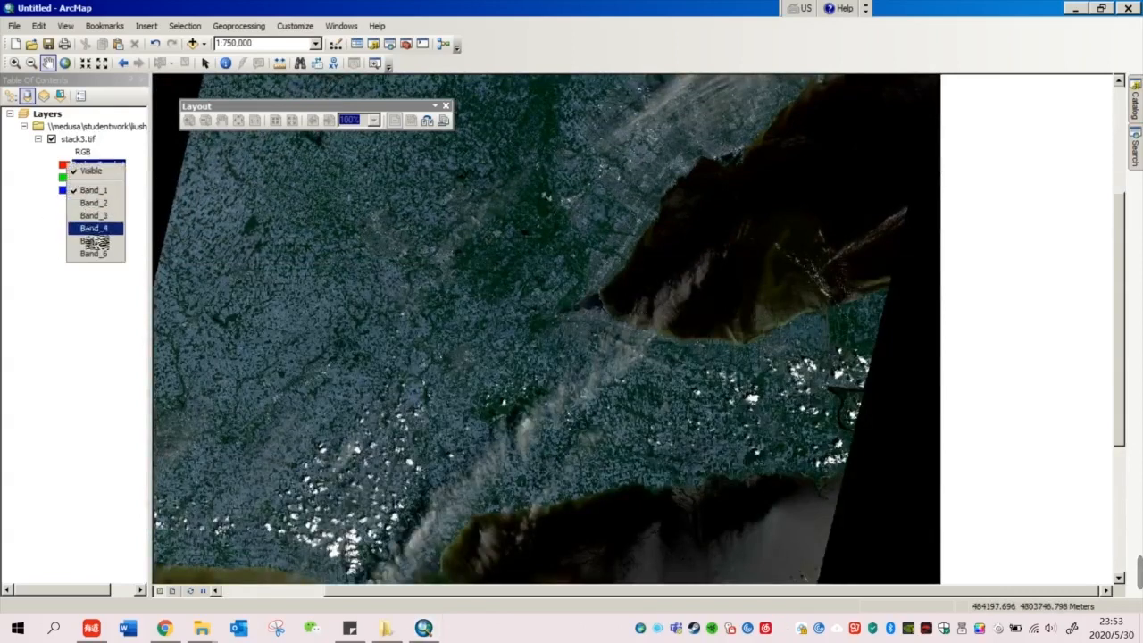
pyautogui.click(93, 229)
pyautogui.click(94, 177)
pyautogui.click(84, 225)
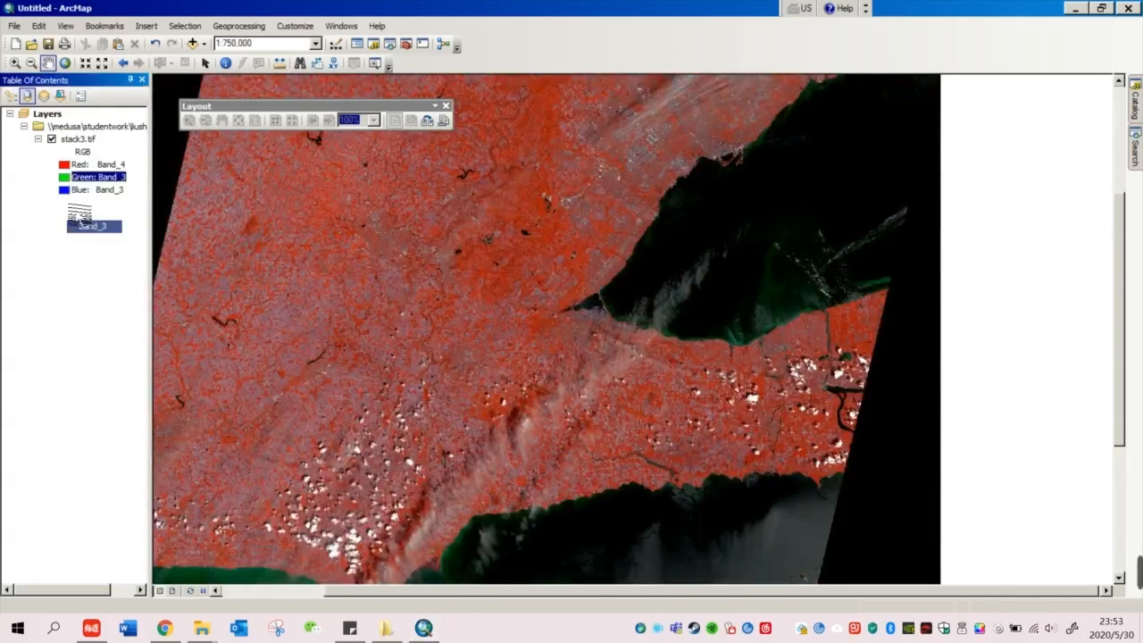
pyautogui.click(96, 189)
pyautogui.click(89, 229)
pyautogui.moveTo(450, 356); pyautogui.dragTo(553, 390)
pyautogui.scroll(-2, 458, 379)
pyautogui.scroll(2, 458, 379)
pyautogui.scroll(1, 554, 390)
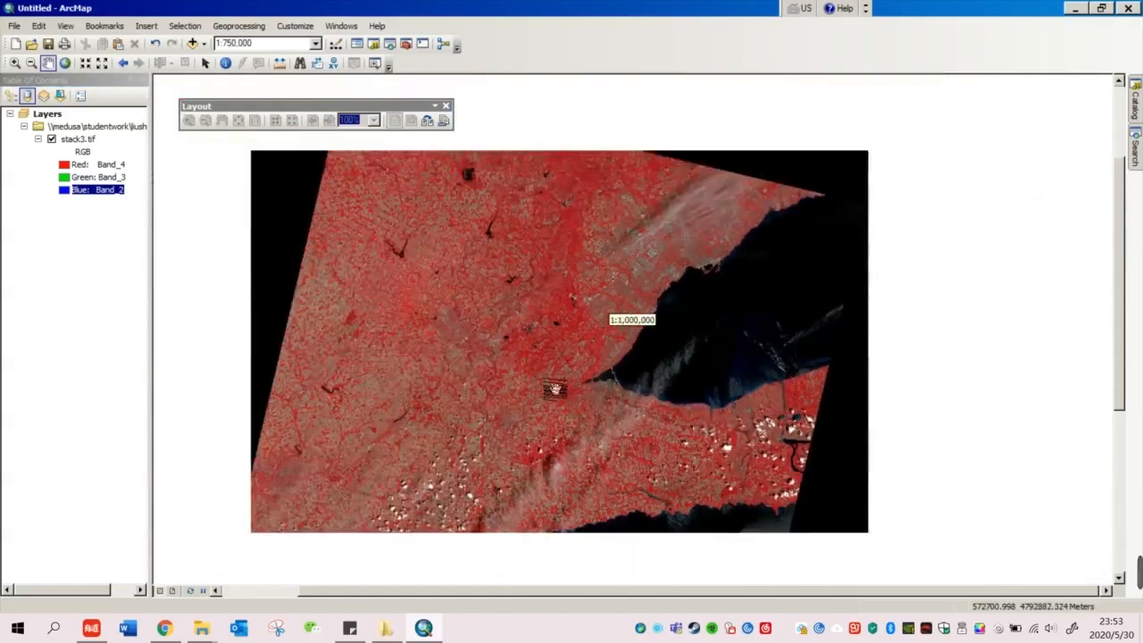
pyautogui.moveTo(635, 301); pyautogui.dragTo(566, 349)
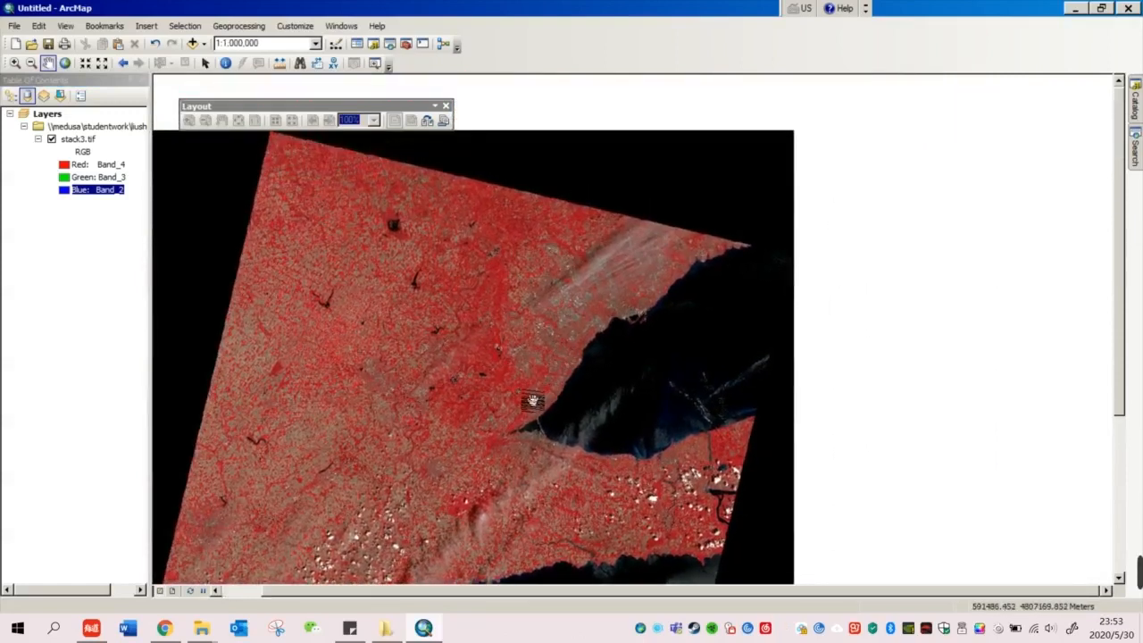
pyautogui.scroll(1, 532, 401)
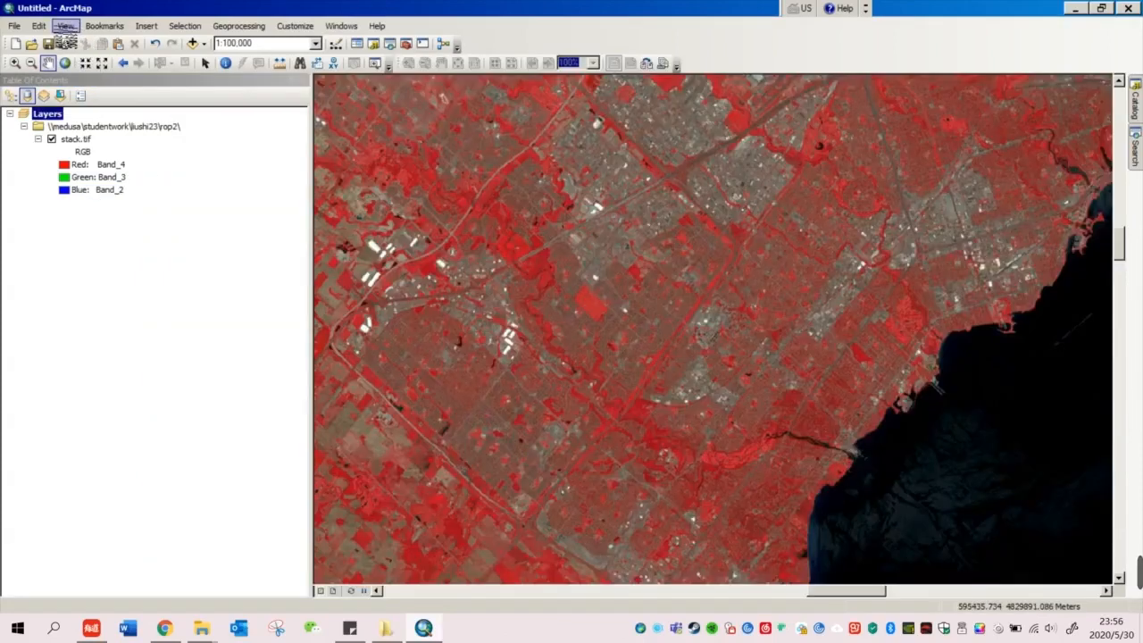
# Step: In Image Analysis, select stack.tif and clip it to the current view as Clip_stack.tif
pyautogui.click(341, 27)
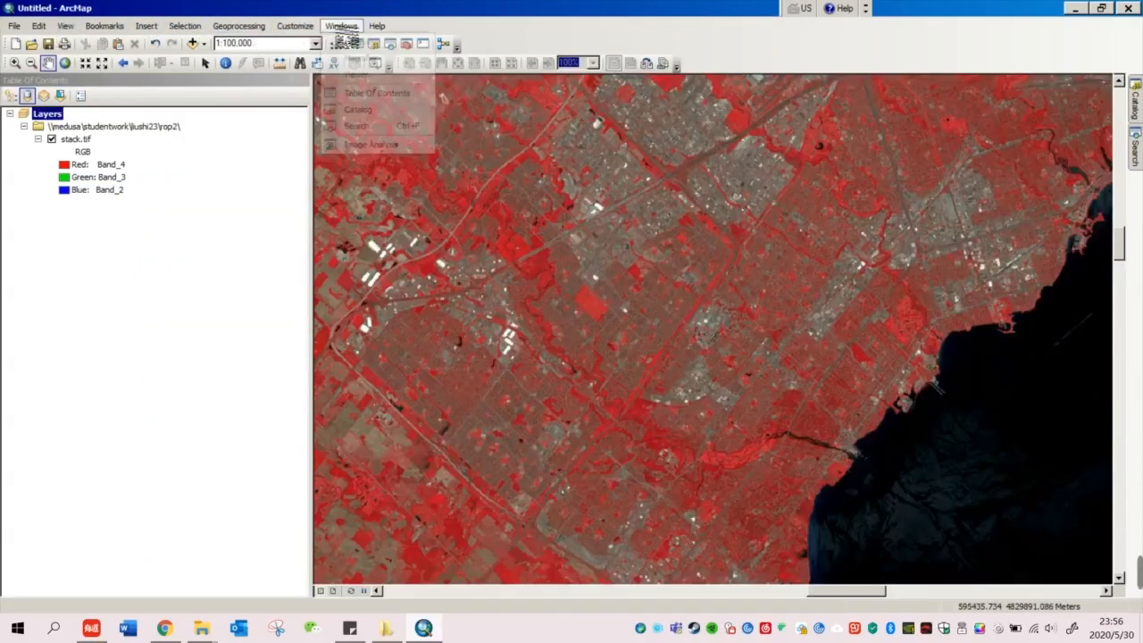
pyautogui.click(370, 144)
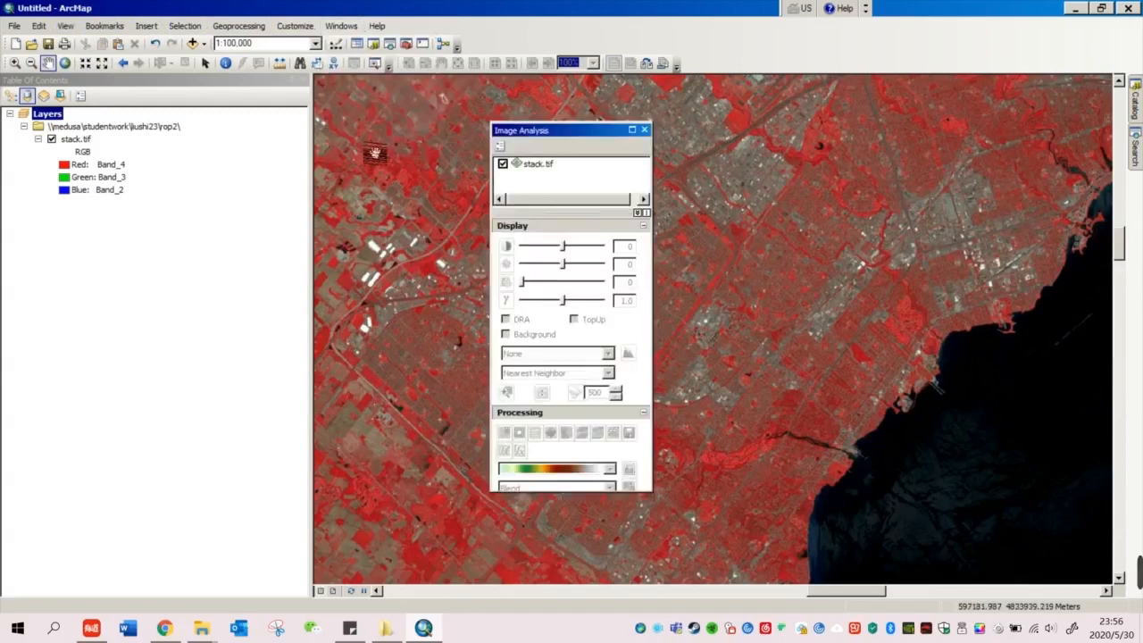
pyautogui.moveTo(568, 131); pyautogui.dragTo(652, 132)
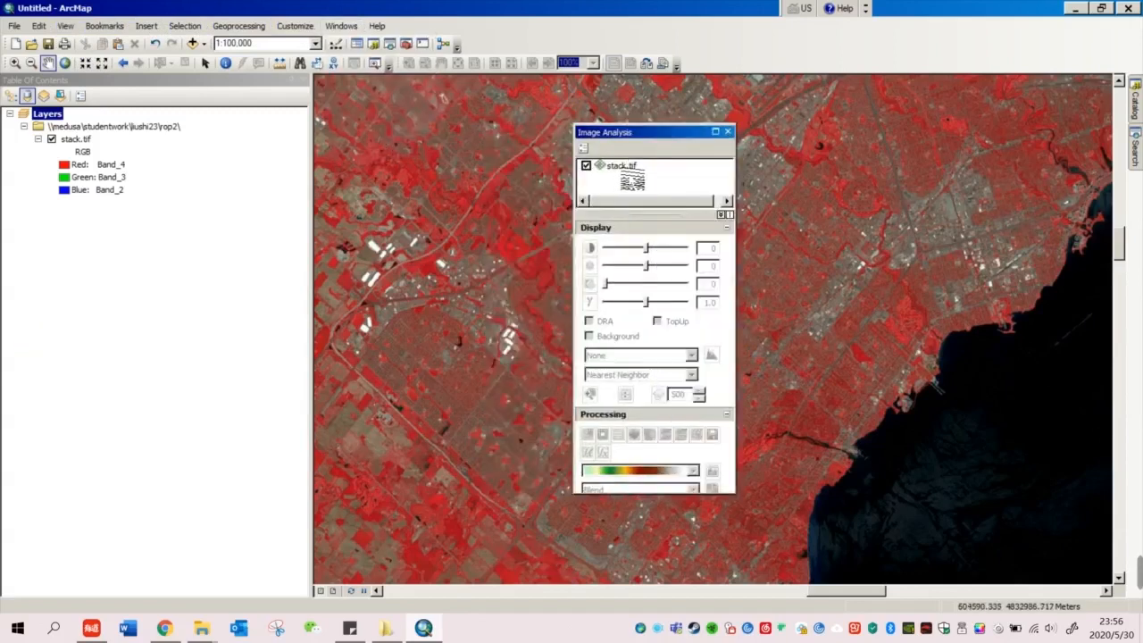
pyautogui.click(626, 169)
pyautogui.moveTo(719, 131); pyautogui.dragTo(896, 122)
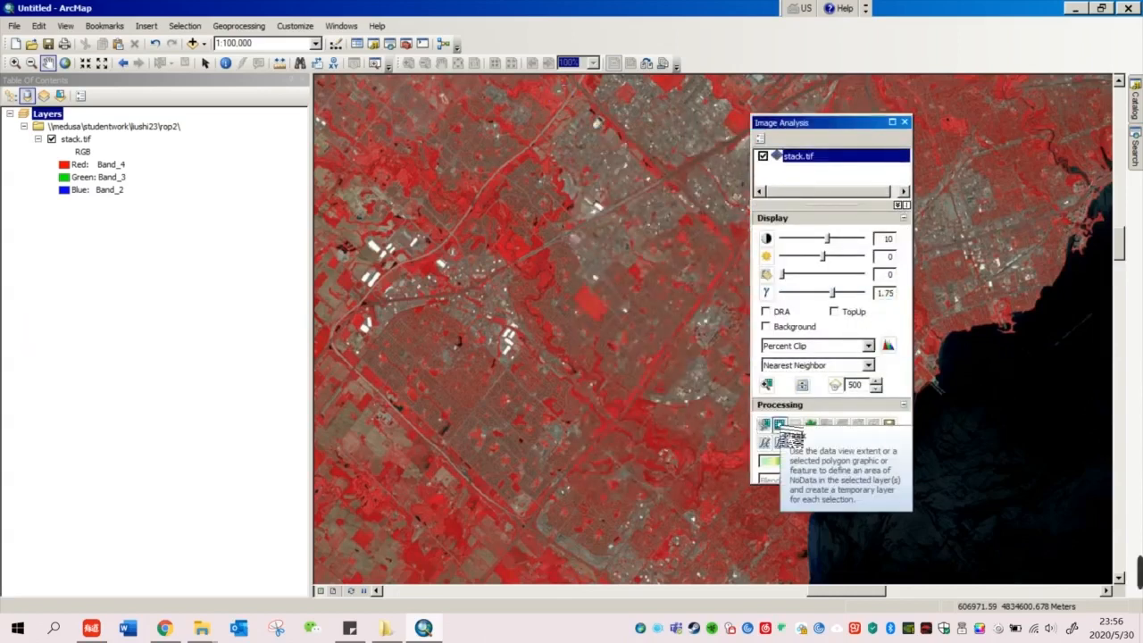
pyautogui.click(768, 427)
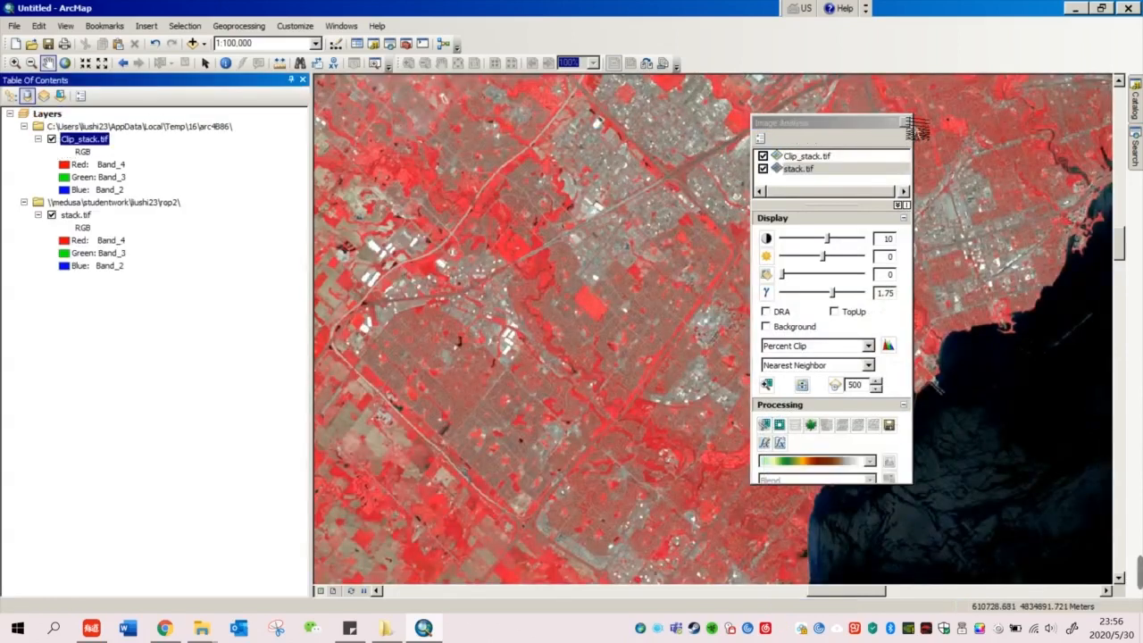
# Step: Close Image Analysis and move Clip_stack.tif below stack.tif in the layer order
pyautogui.click(904, 123)
pyautogui.scroll(2, 650, 272)
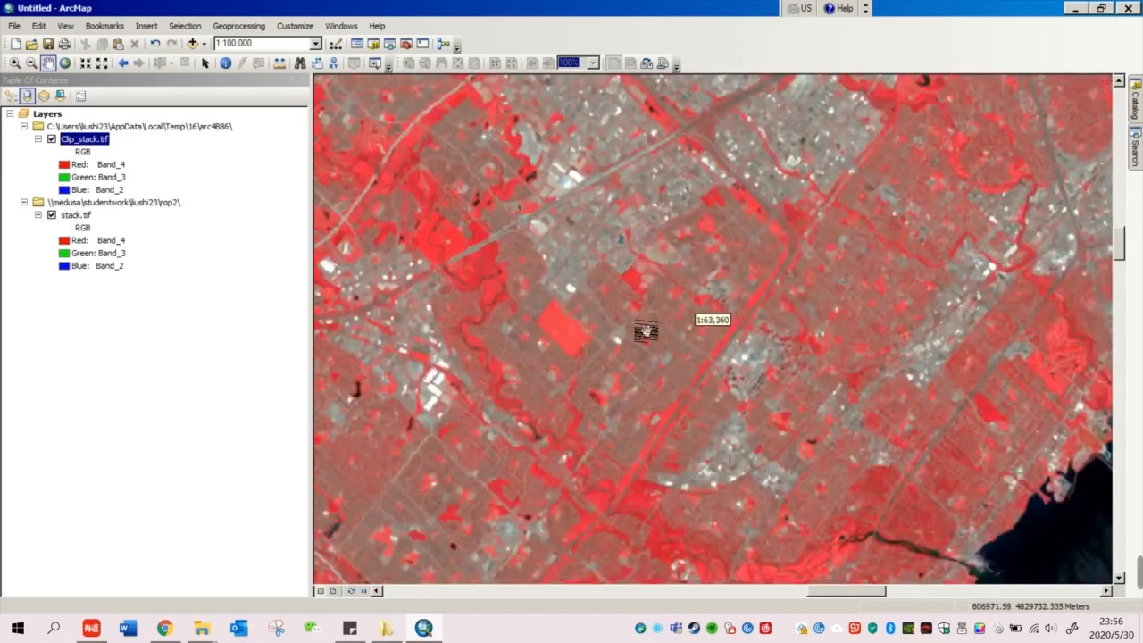
pyautogui.scroll(-2, 645, 331)
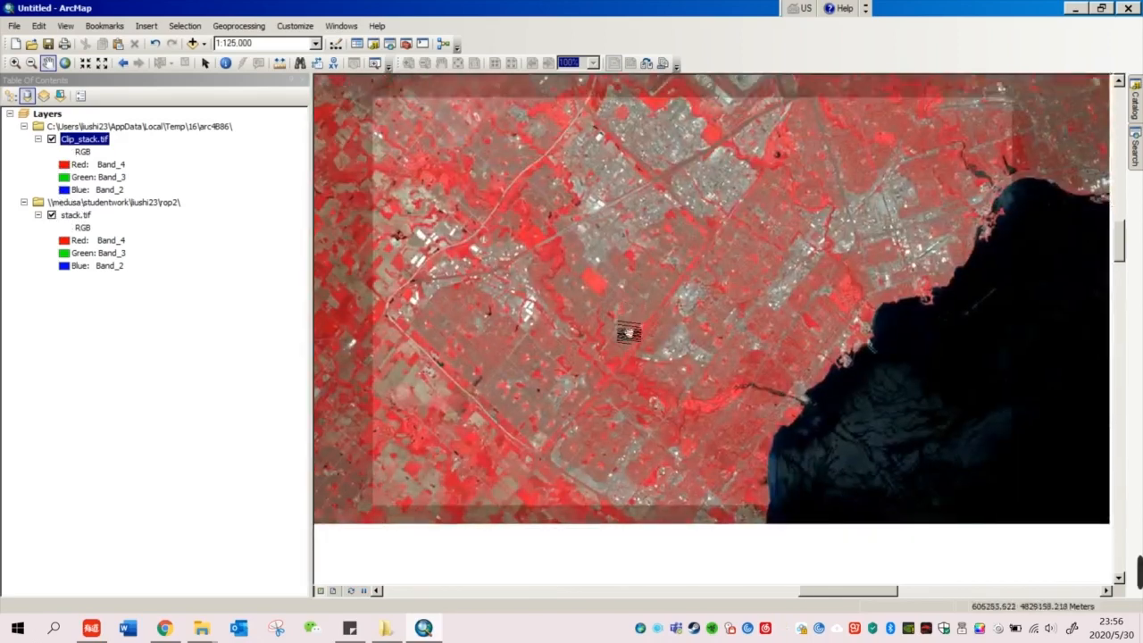
pyautogui.moveTo(61, 150); pyautogui.dragTo(59, 222)
# Step: Export clip.tif as an IMAGINE Image named tif1.img, declining to add it to the map
pyautogui.rightClick(71, 141)
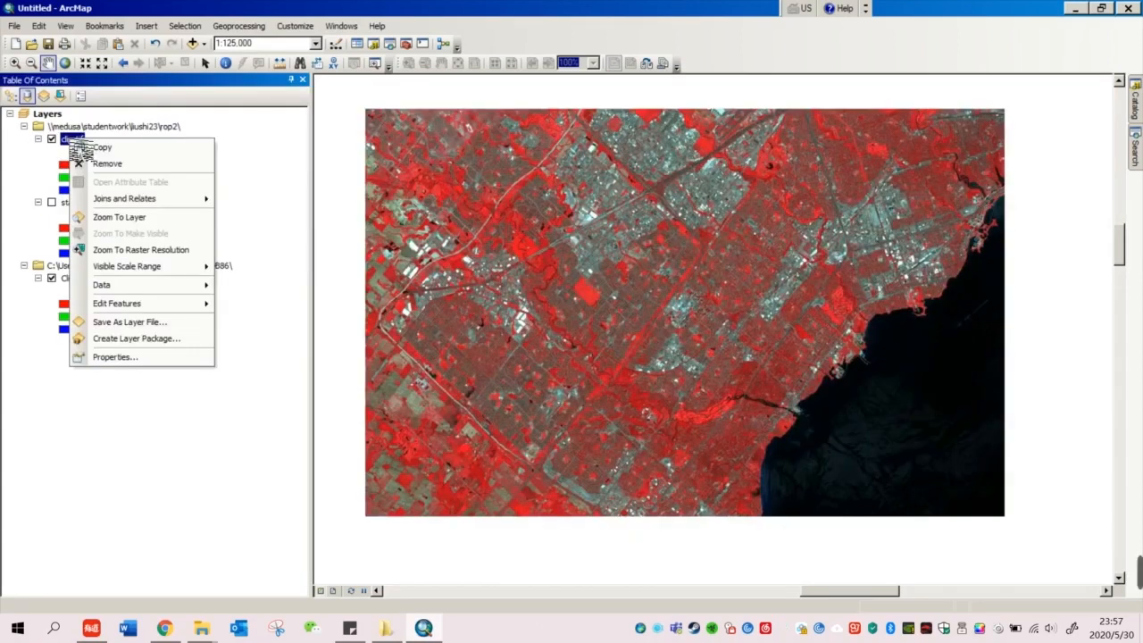
pyautogui.moveTo(157, 288)
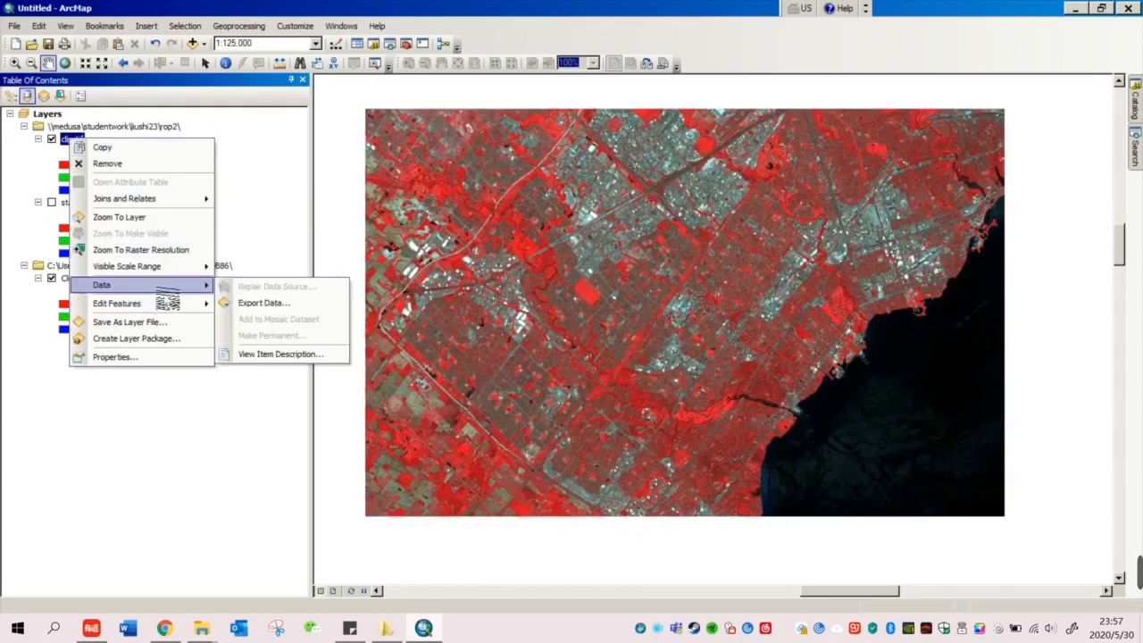
pyautogui.click(255, 303)
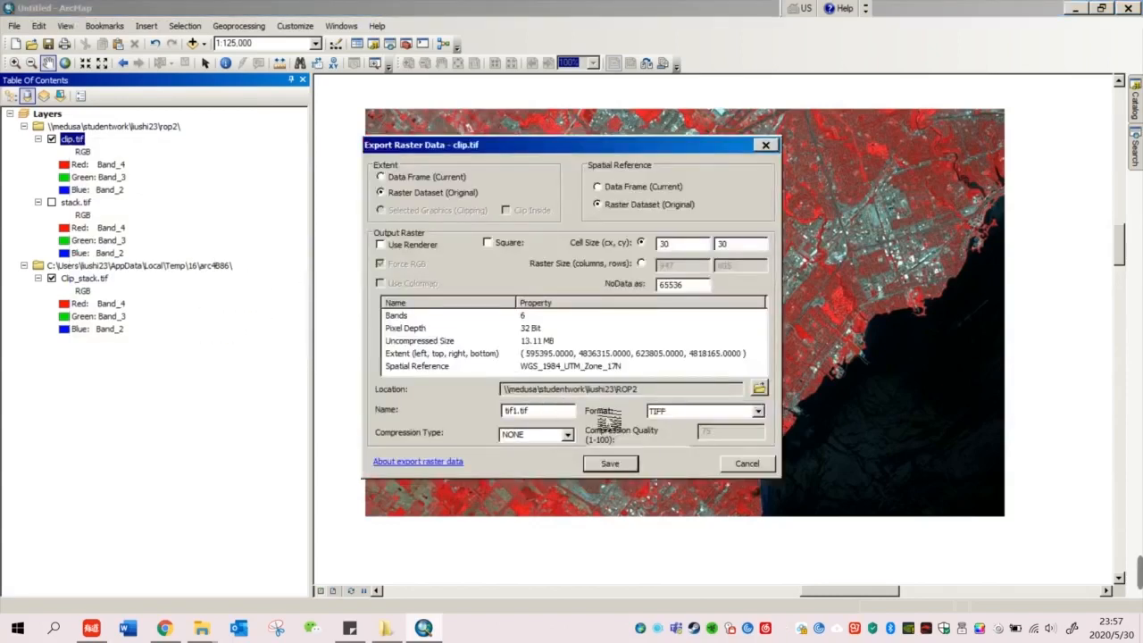
pyautogui.click(758, 411)
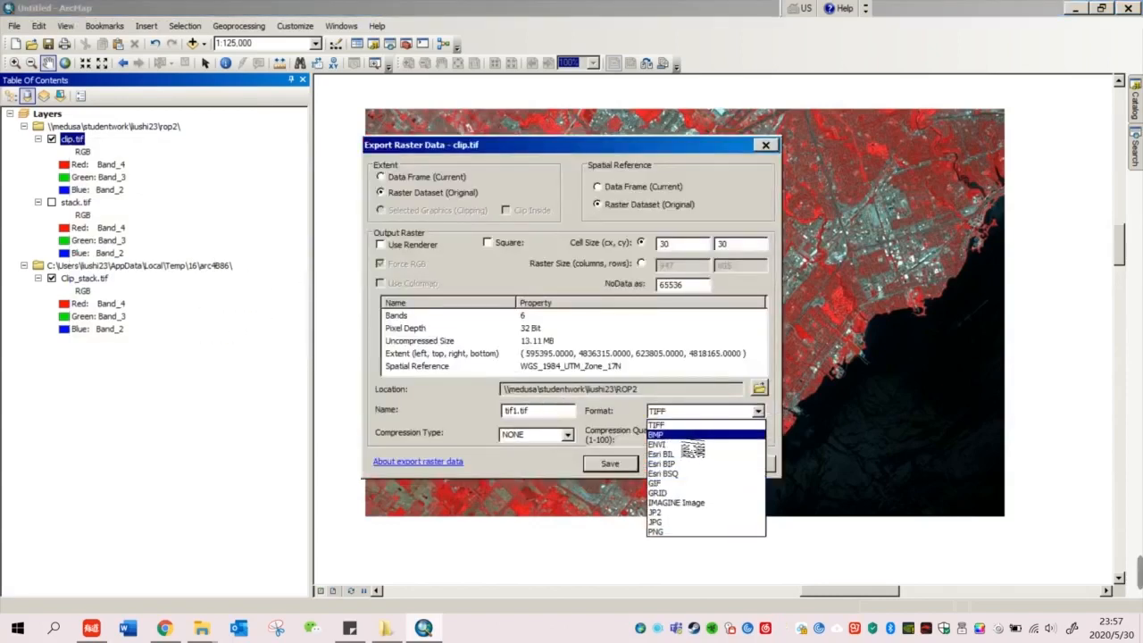
pyautogui.click(693, 503)
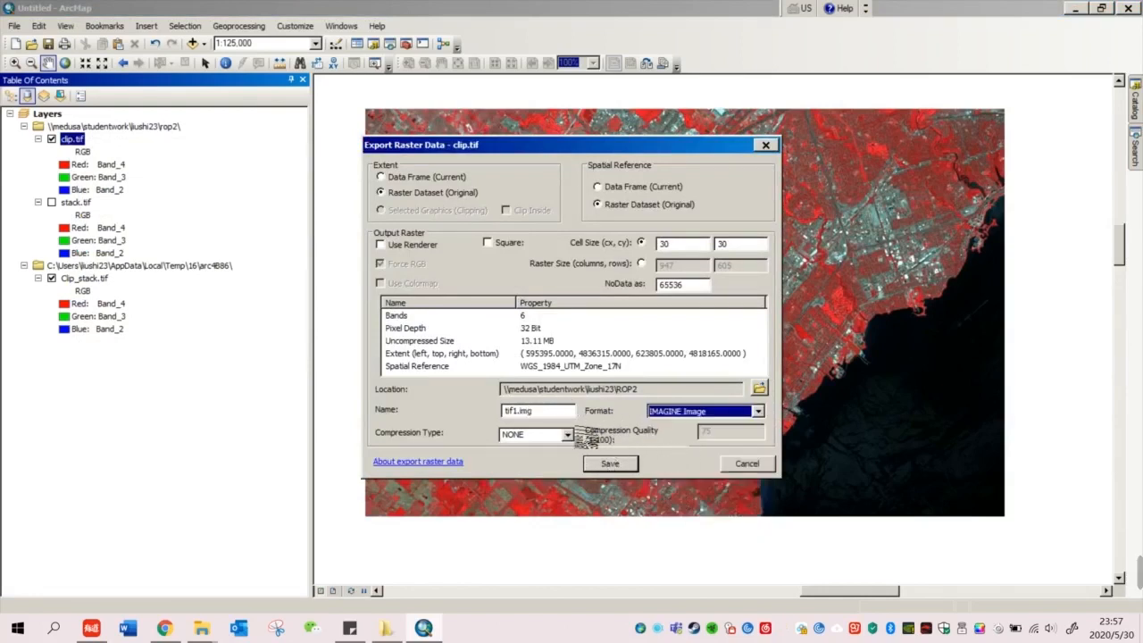
pyautogui.click(612, 467)
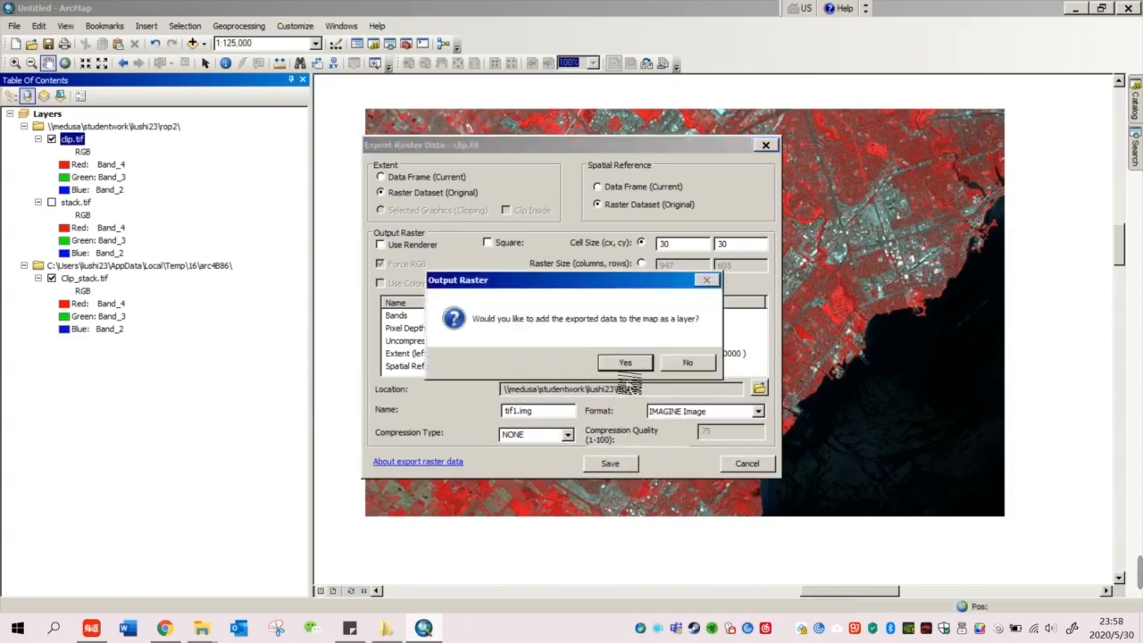
pyautogui.click(688, 363)
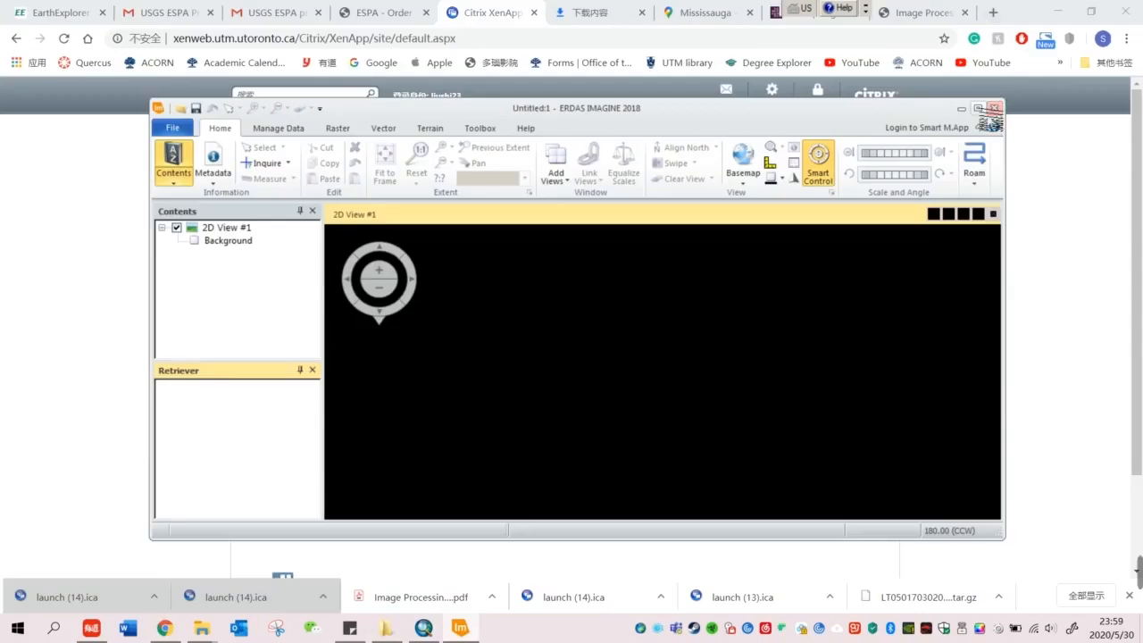
# Step: Display tif1.img in the ERDAS 2D view and open the Unsupervised classification tools
pyautogui.click(980, 111)
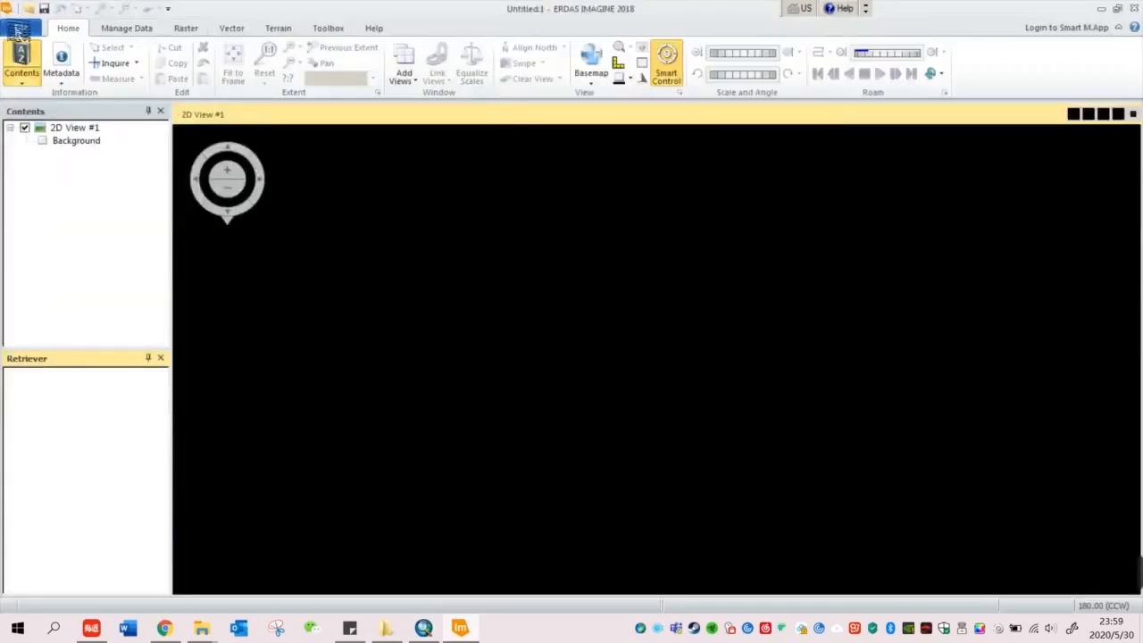
pyautogui.click(22, 28)
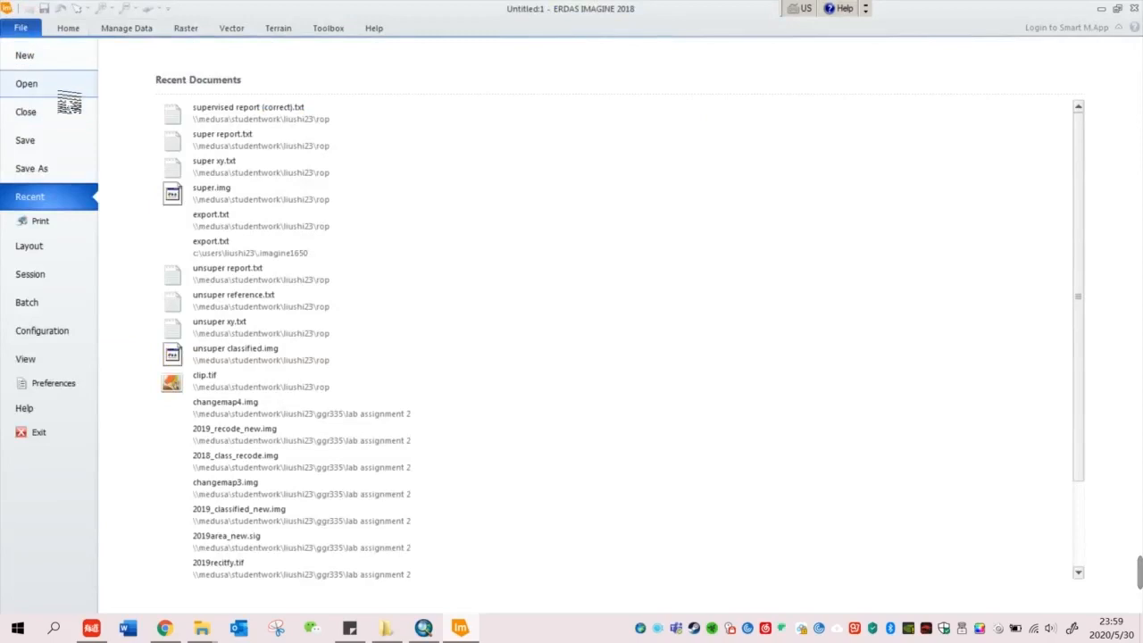
pyautogui.click(59, 89)
pyautogui.click(241, 122)
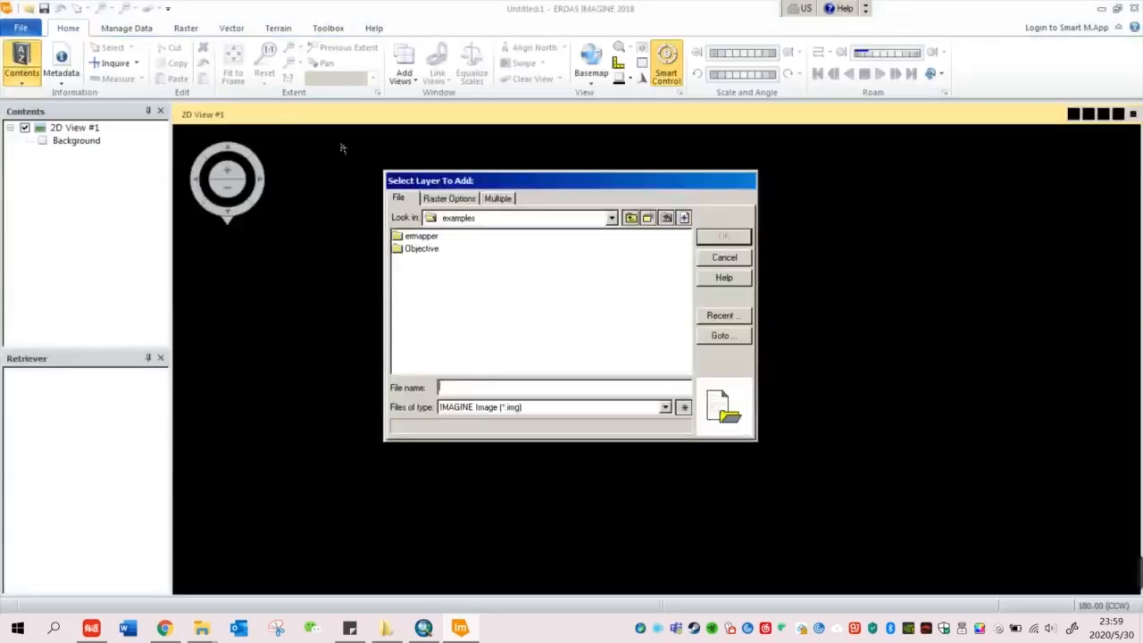
pyautogui.doubleClick(417, 248)
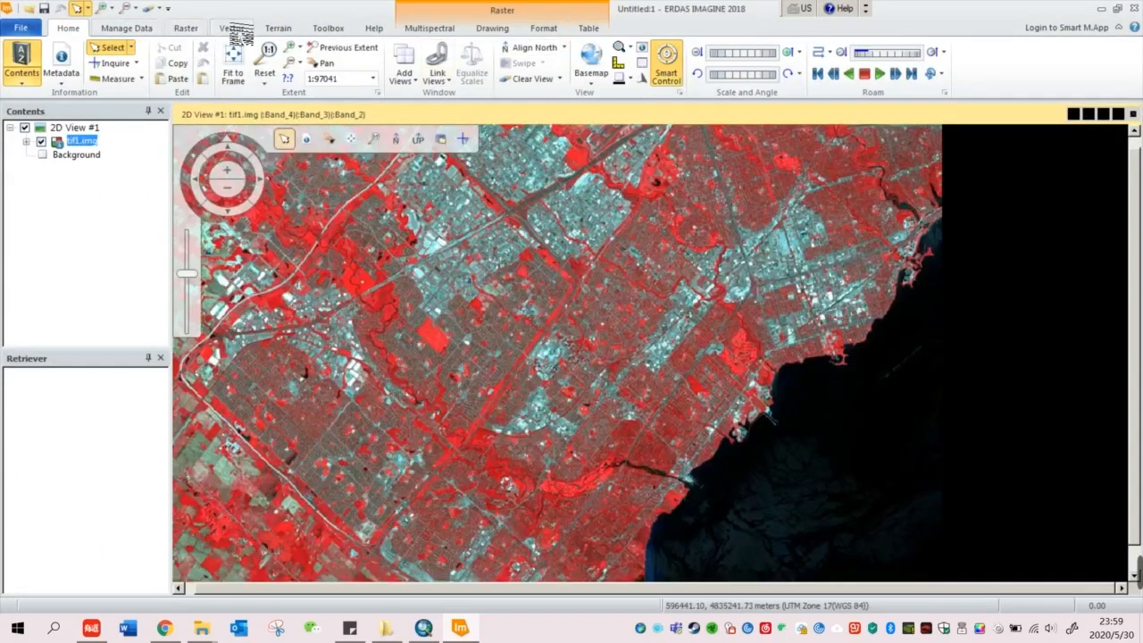
pyautogui.click(185, 28)
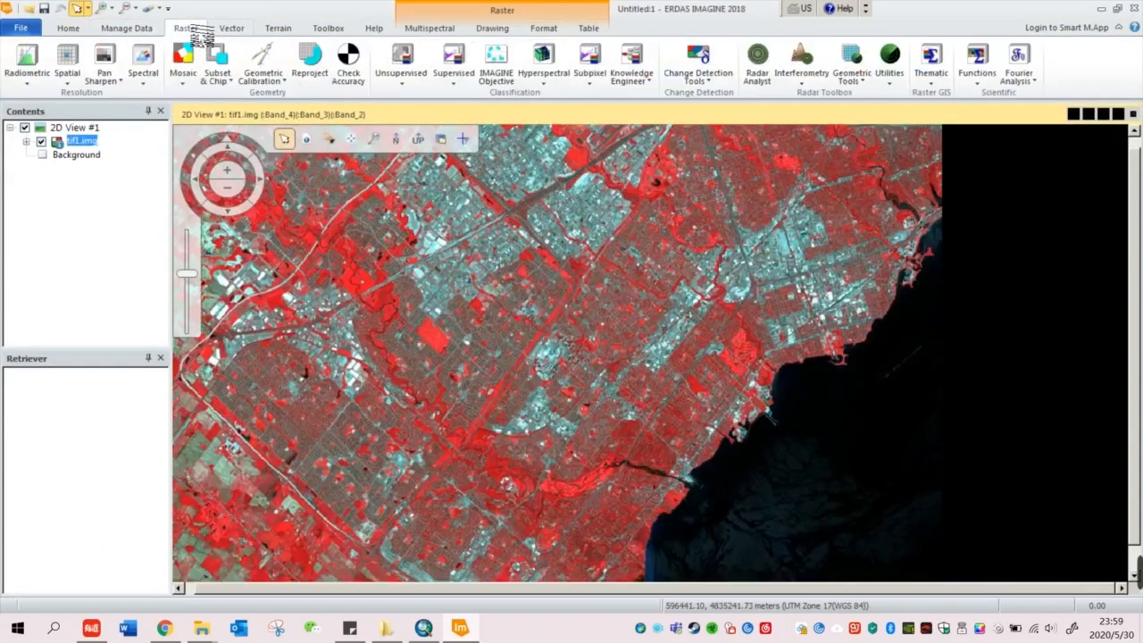
pyautogui.click(404, 90)
# Step: Classify tif1.img unsupervised into rop2\unsuper.img, then open the recent documents list
pyautogui.click(421, 98)
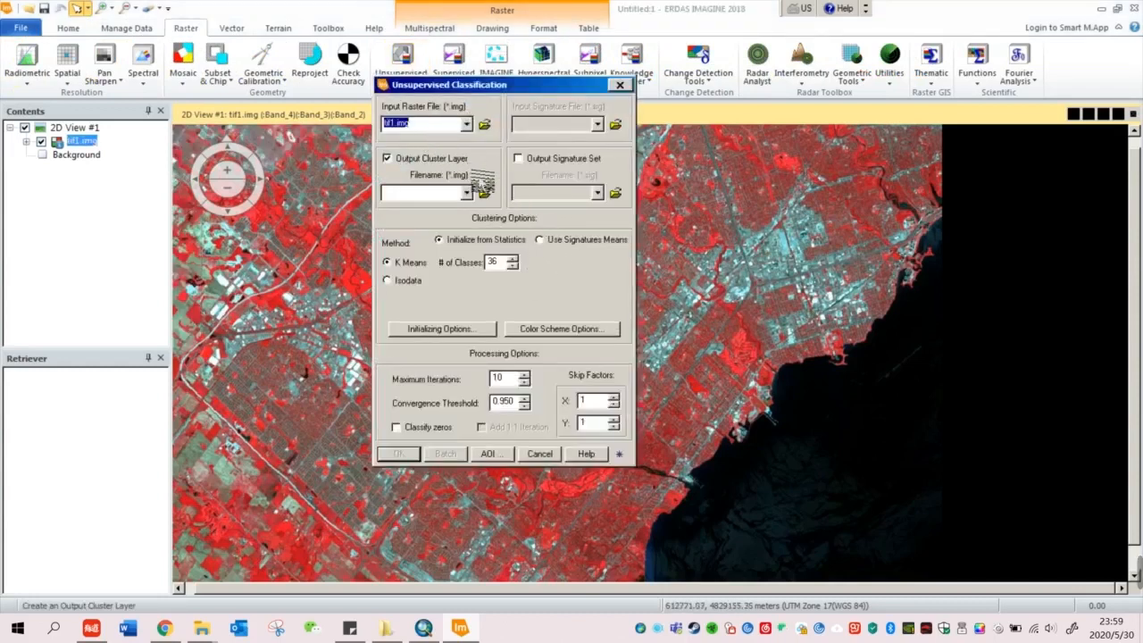
pyautogui.click(484, 193)
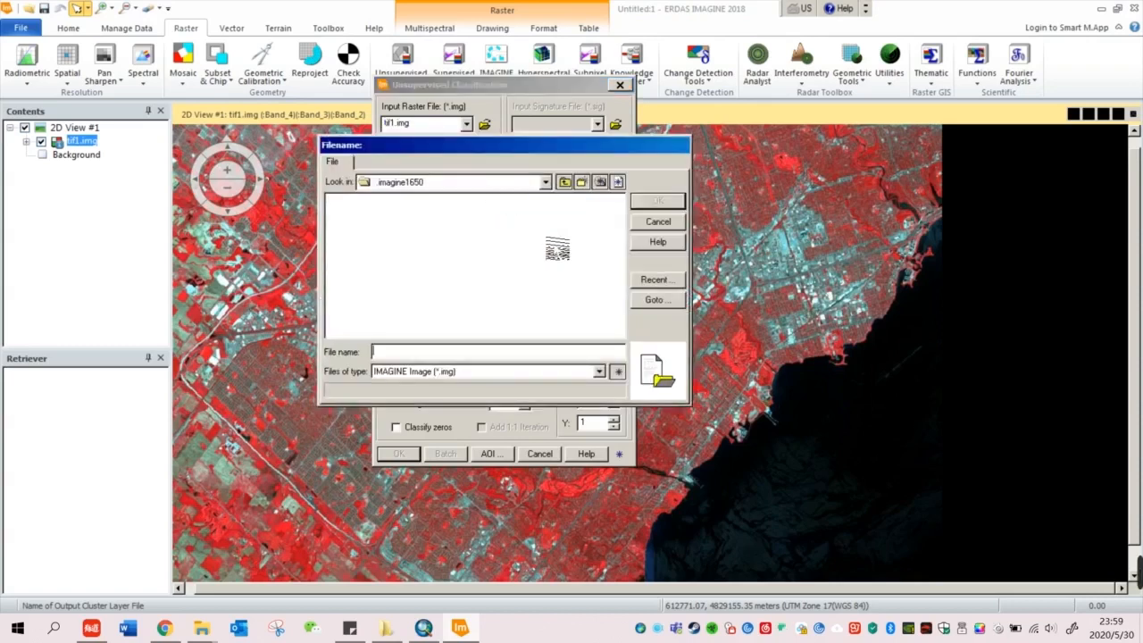
pyautogui.press('Return')
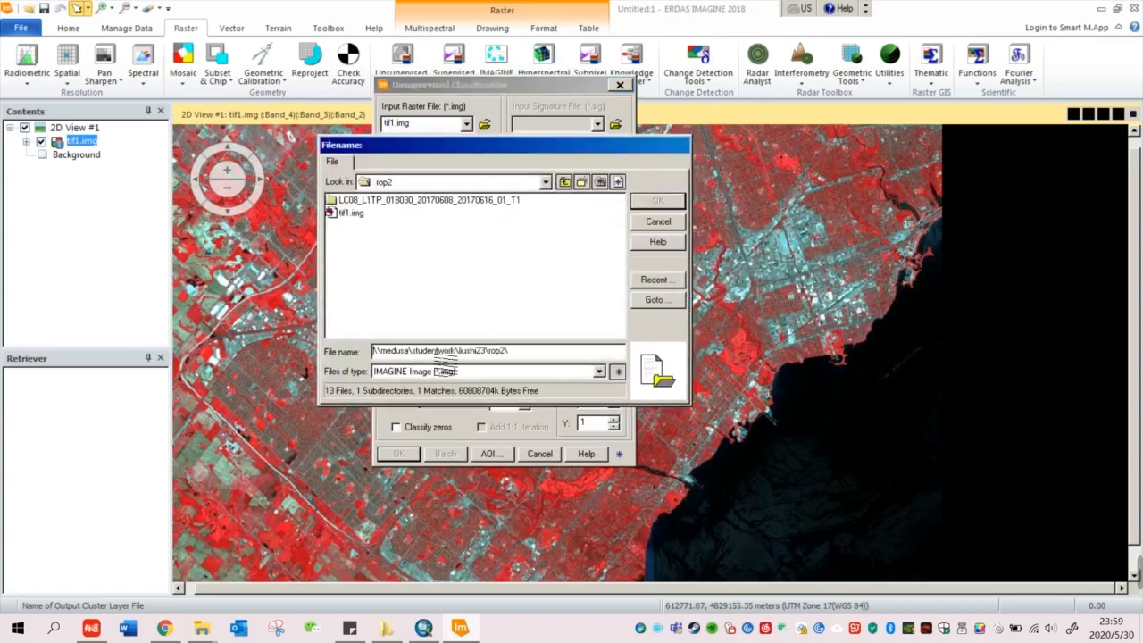
pyautogui.moveTo(534, 351); pyautogui.dragTo(286, 362)
pyautogui.write('un')
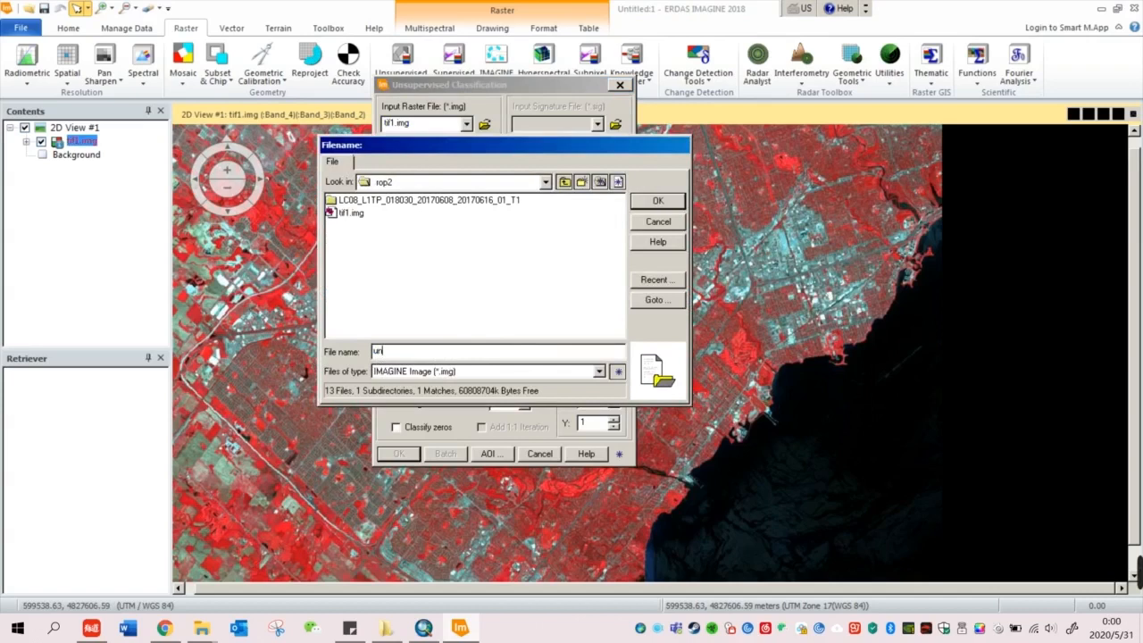
pyautogui.write('super.img')
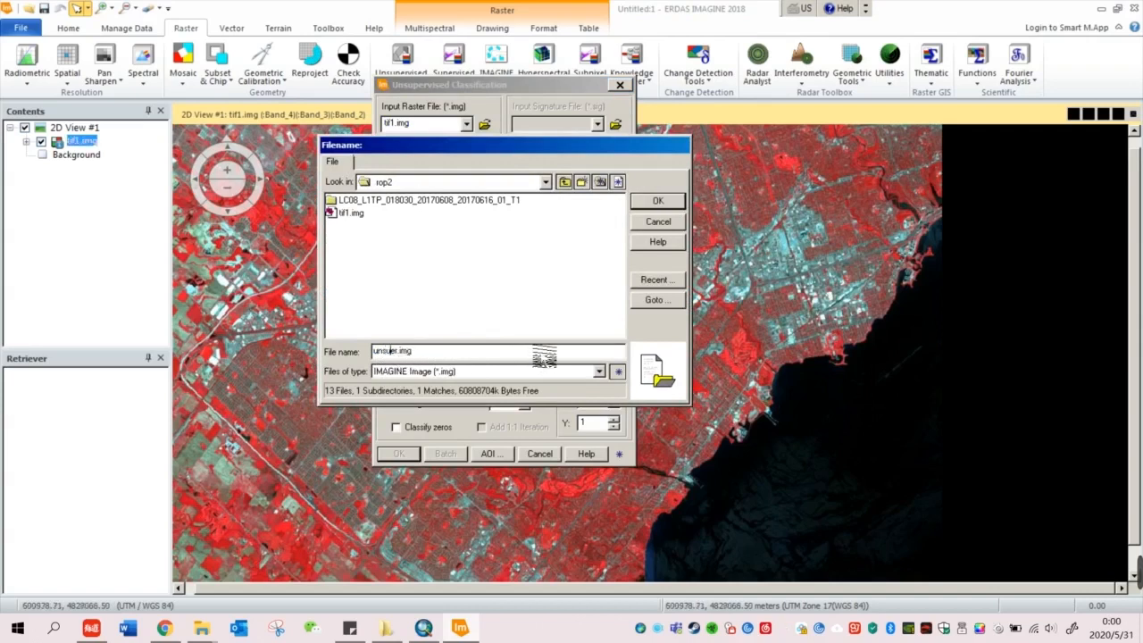
pyautogui.click(658, 201)
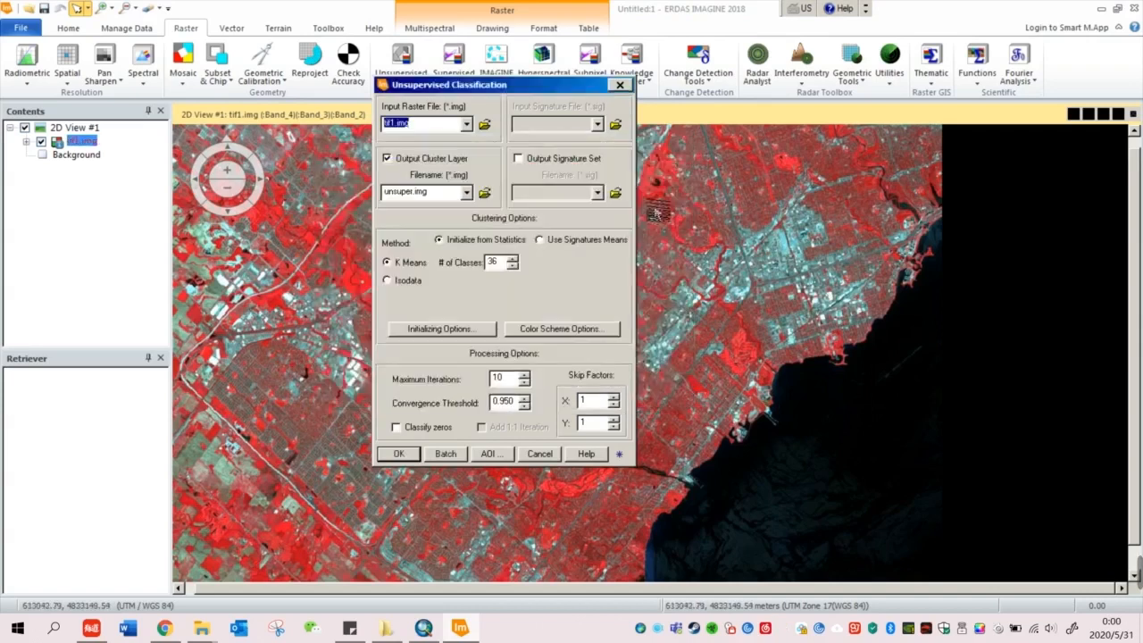
pyautogui.doubleClick(492, 262)
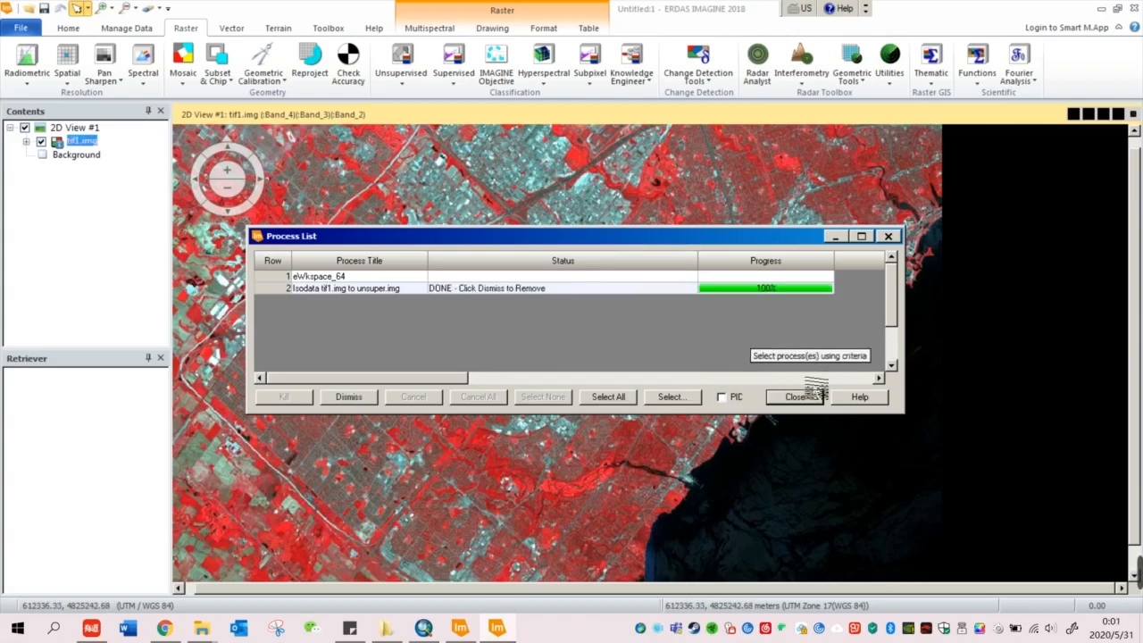
pyautogui.click(808, 395)
pyautogui.click(21, 28)
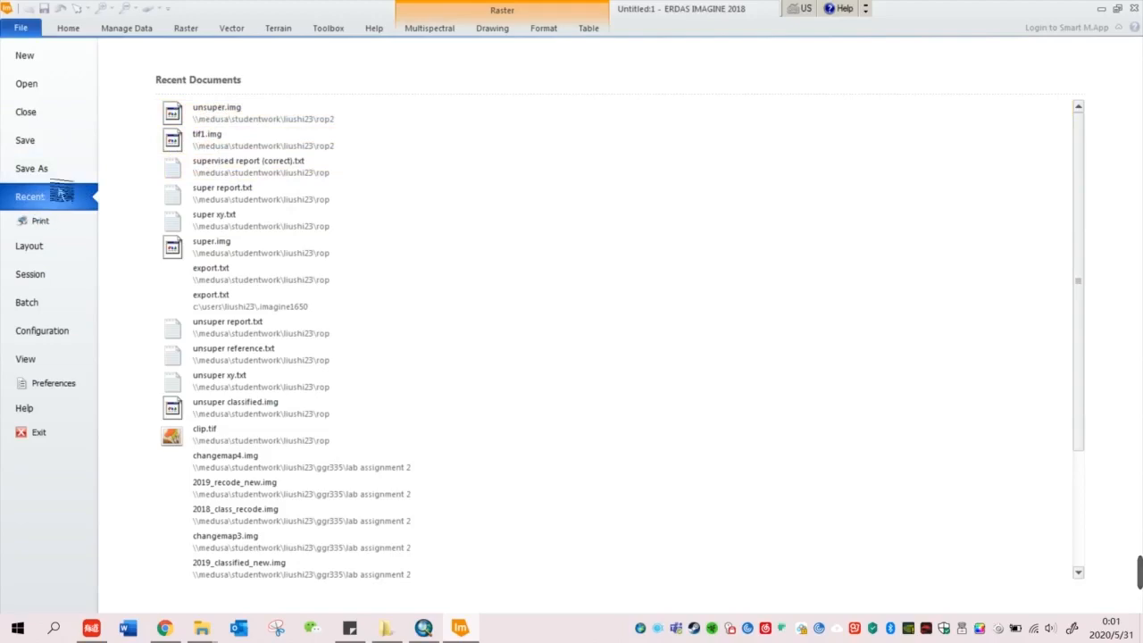
# Step: Open unsuper.img, expand its classes and display its attribute table
pyautogui.click(224, 115)
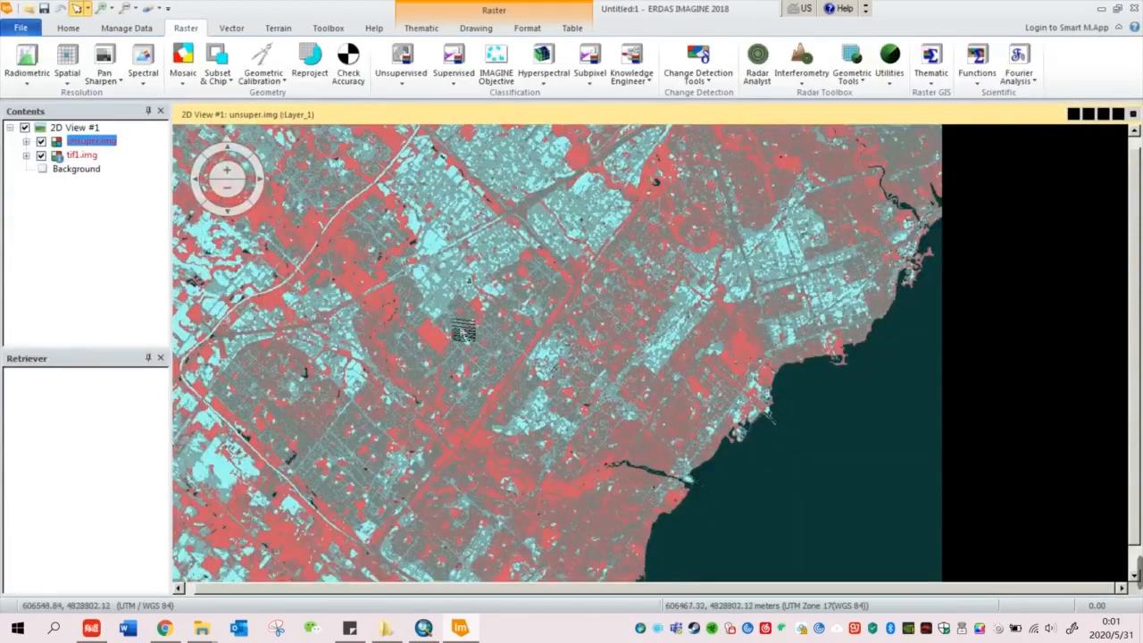
pyautogui.scroll(-3, 390, 346)
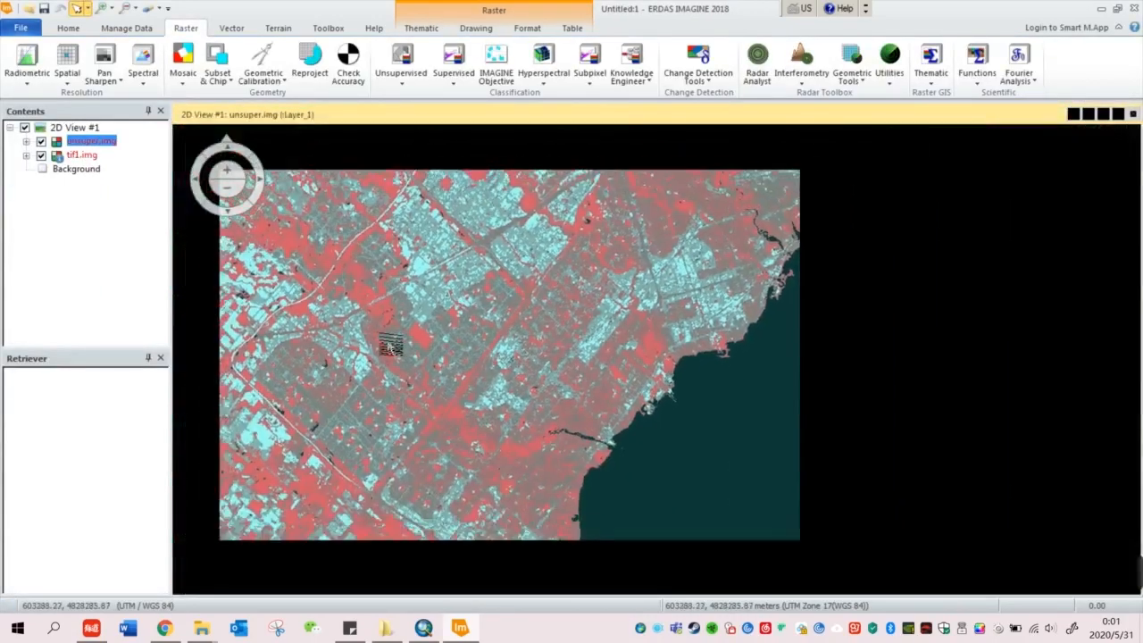
pyautogui.scroll(3, 378, 332)
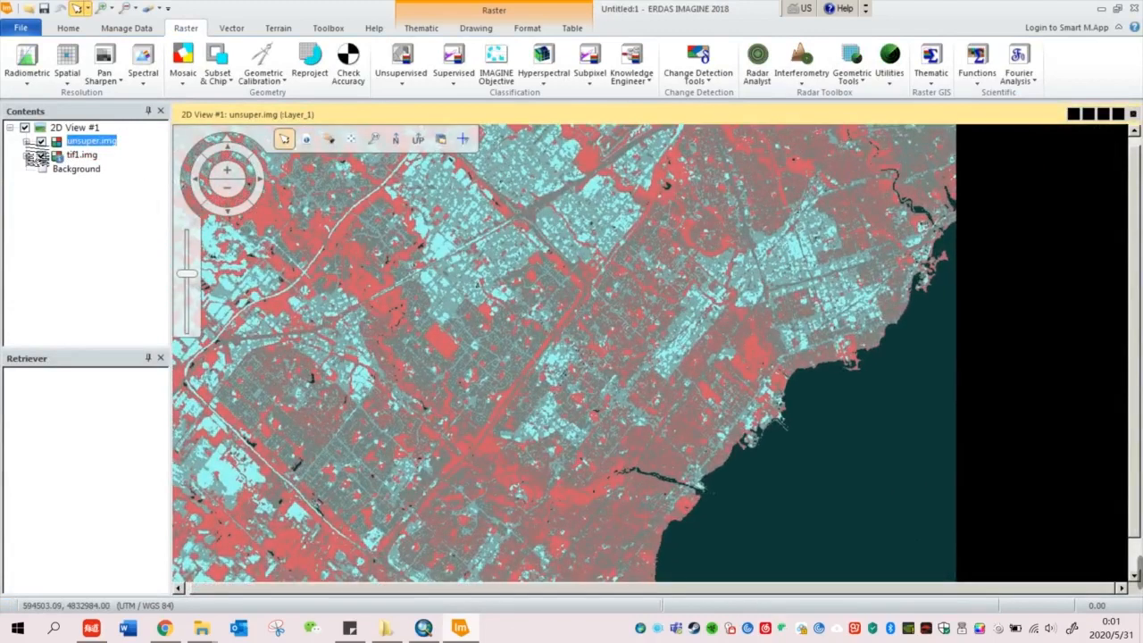
pyautogui.click(27, 141)
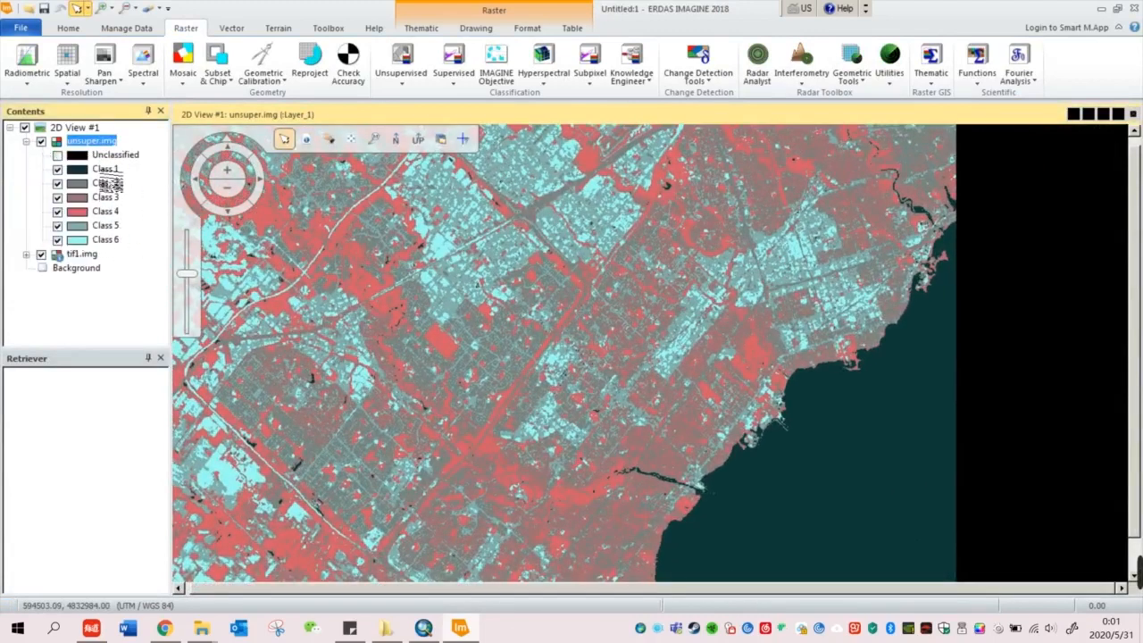
pyautogui.rightClick(96, 143)
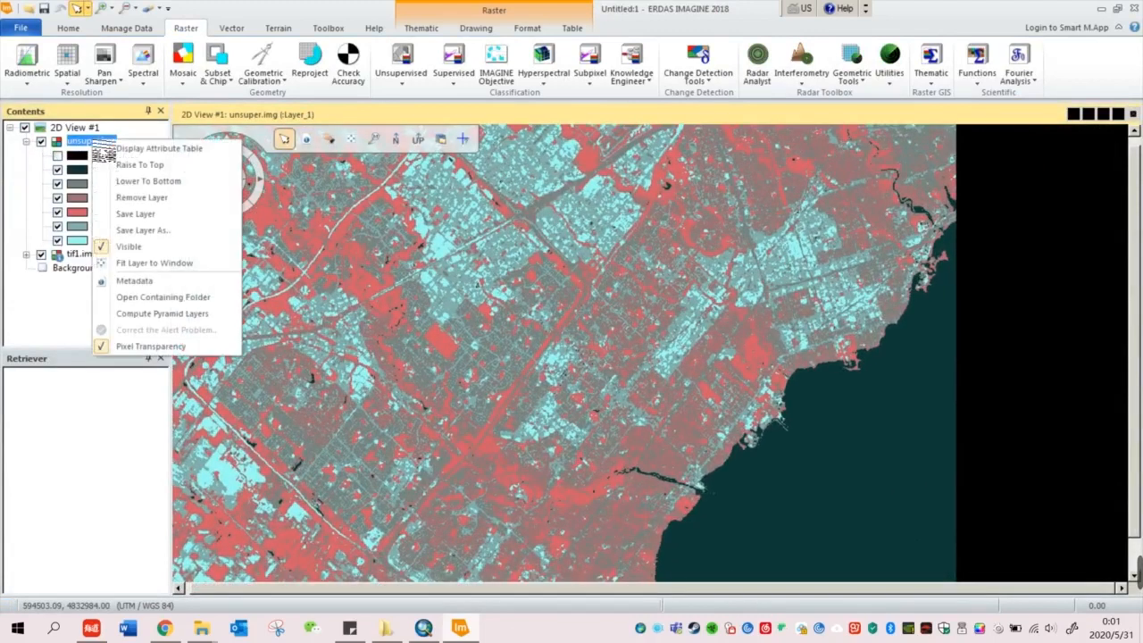
pyautogui.click(125, 150)
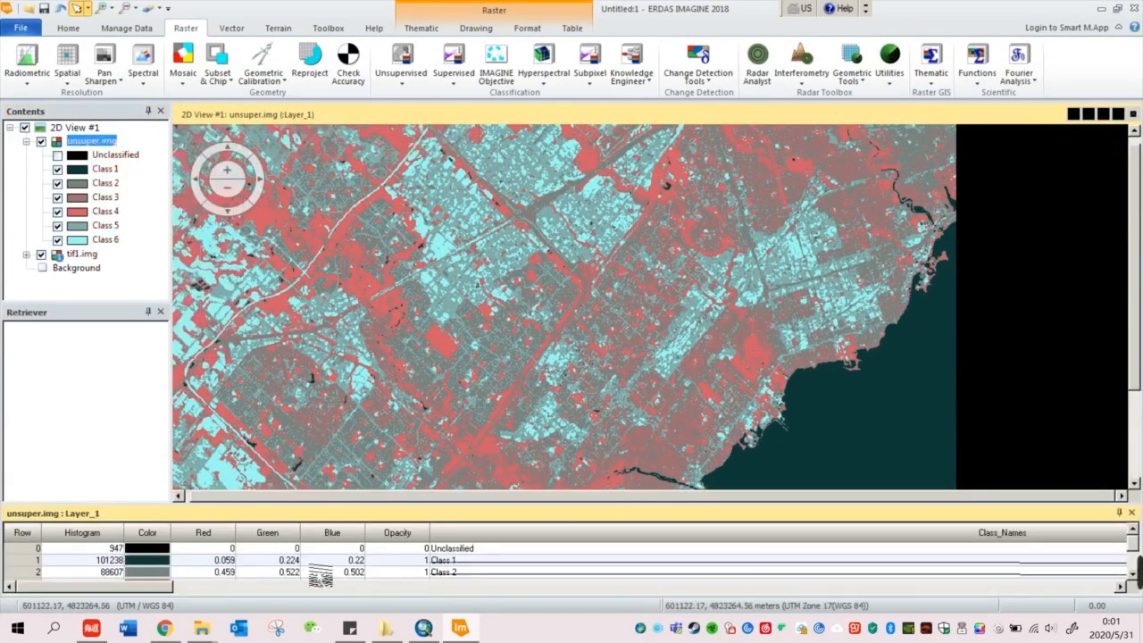
# Step: Enlarge the attribute table, compare with the Mississauga map, and hide Unclassified pixels
pyautogui.moveTo(338, 513); pyautogui.dragTo(373, 403)
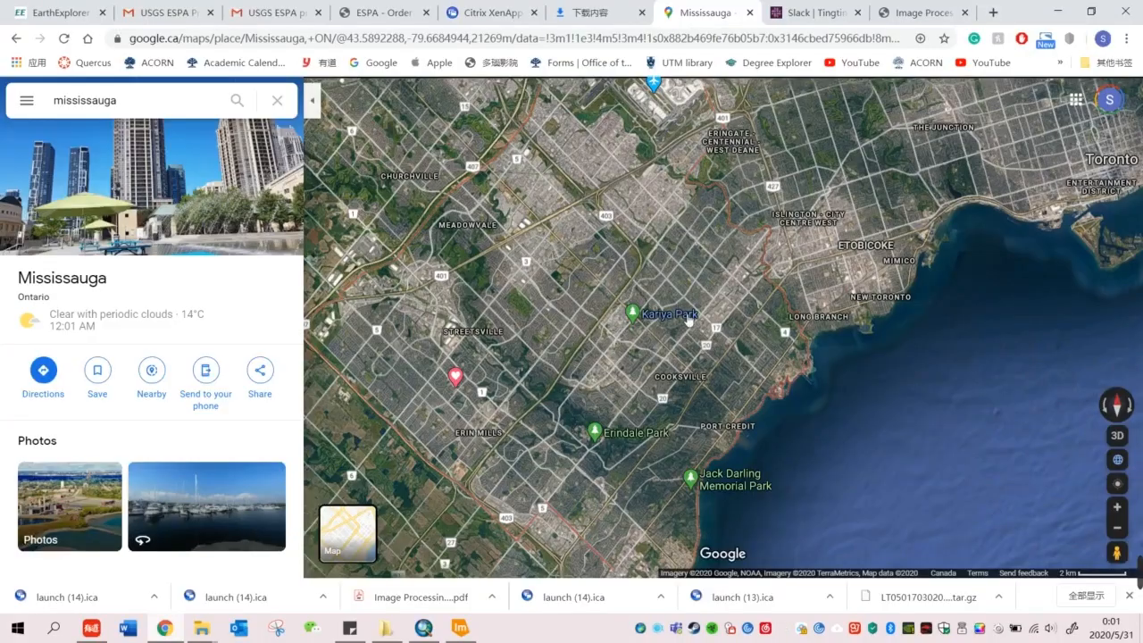
pyautogui.moveTo(688, 321); pyautogui.dragTo(740, 265)
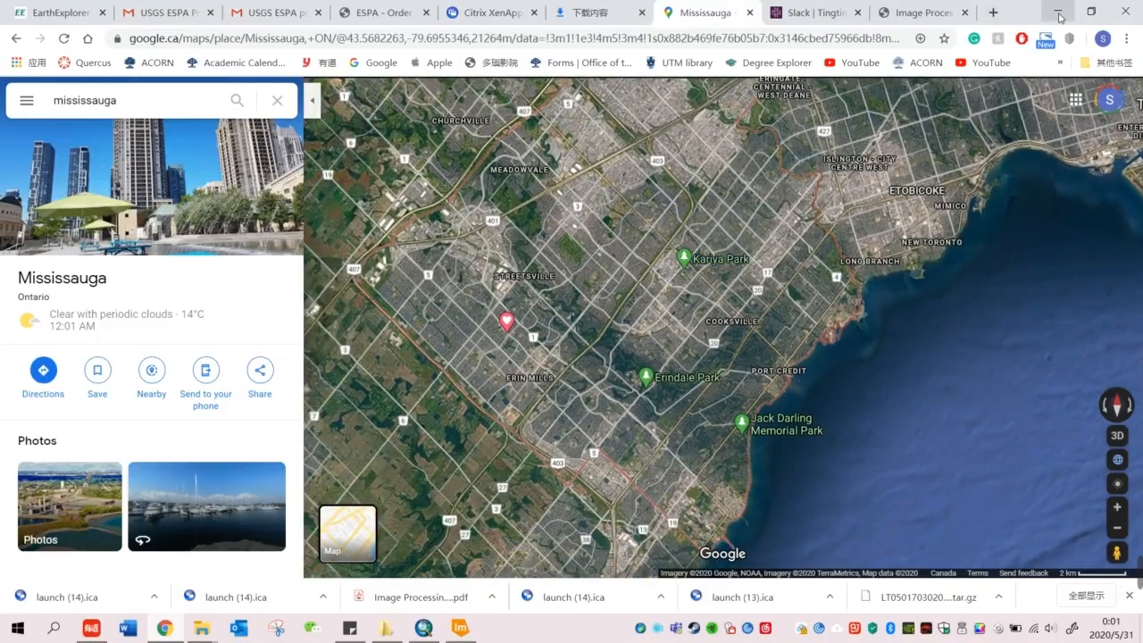
pyautogui.click(1059, 17)
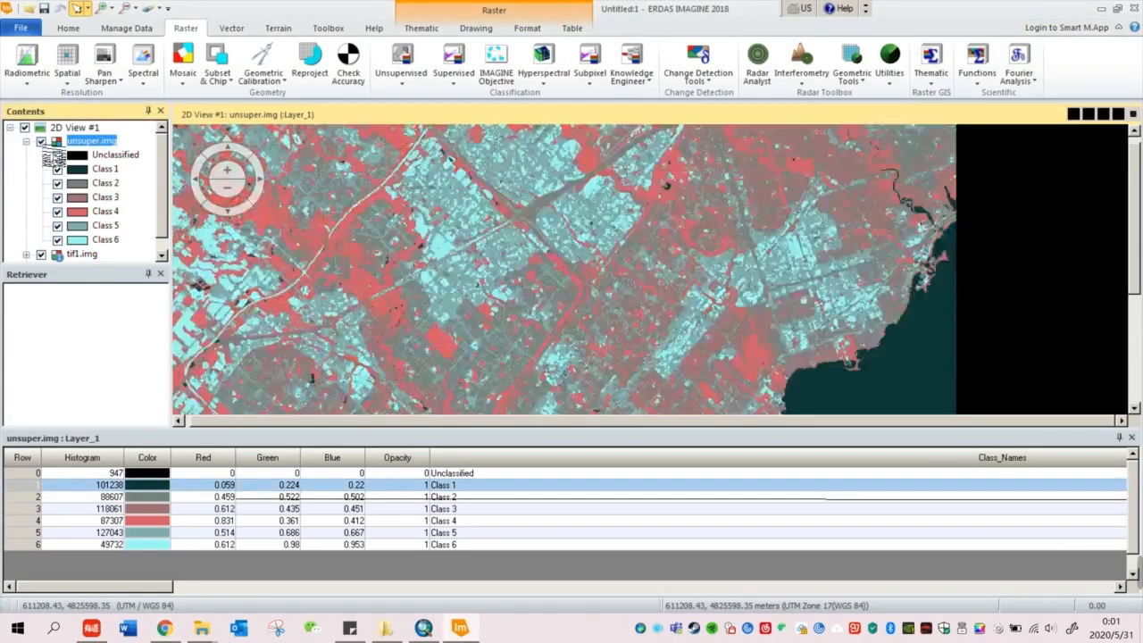
pyautogui.click(57, 154)
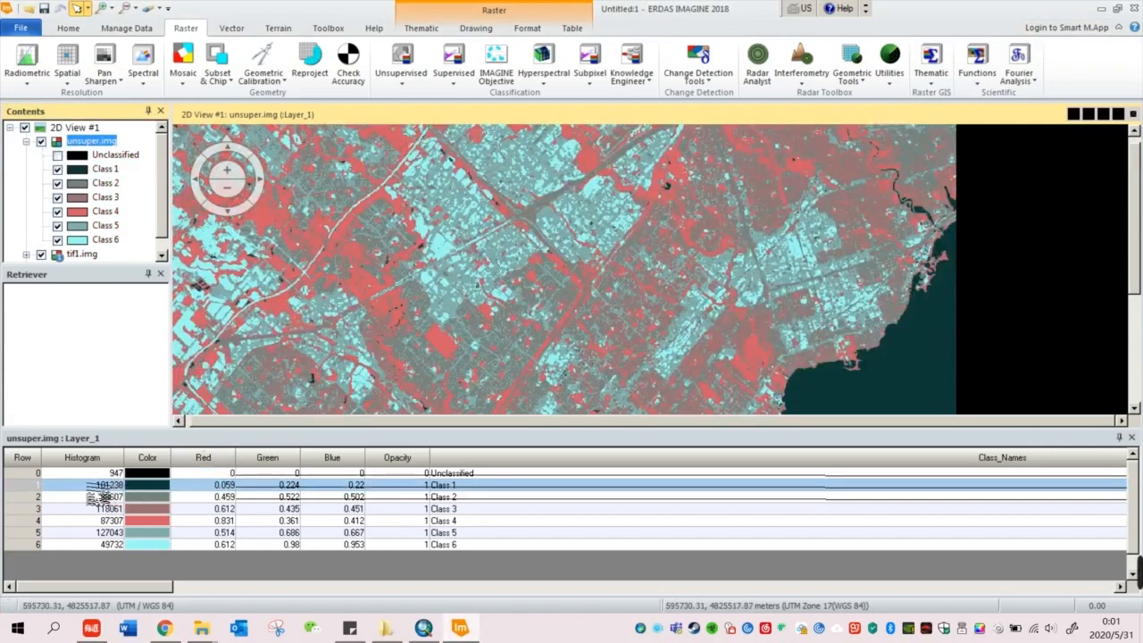
# Step: Colour Class 1 blue and rename it 'Class 1_Water'
pyautogui.click(164, 485)
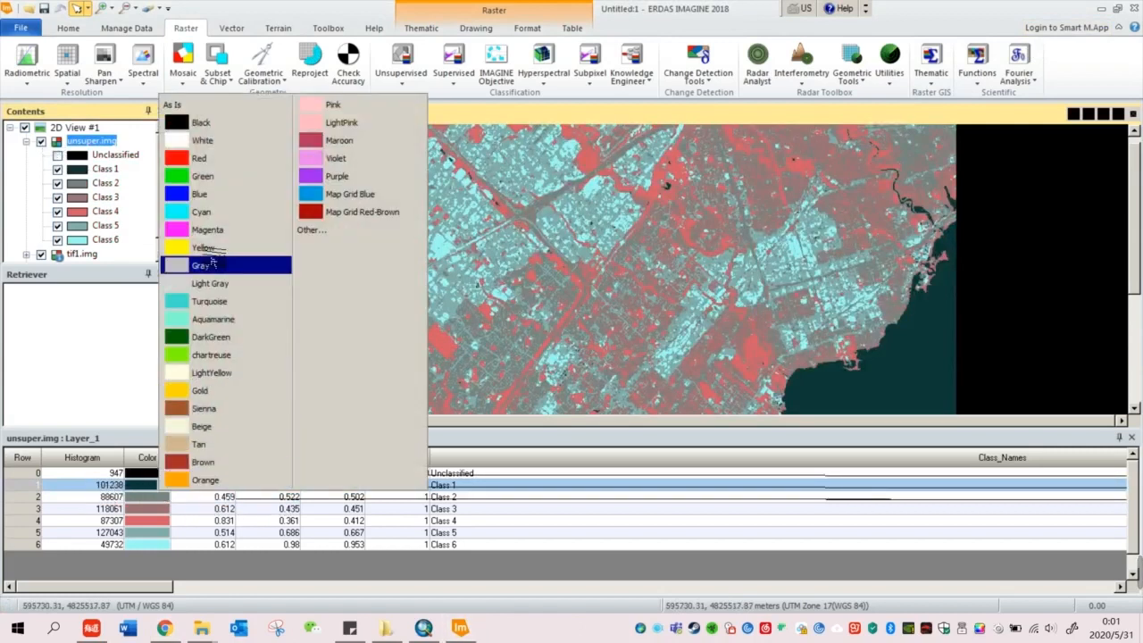
pyautogui.click(205, 196)
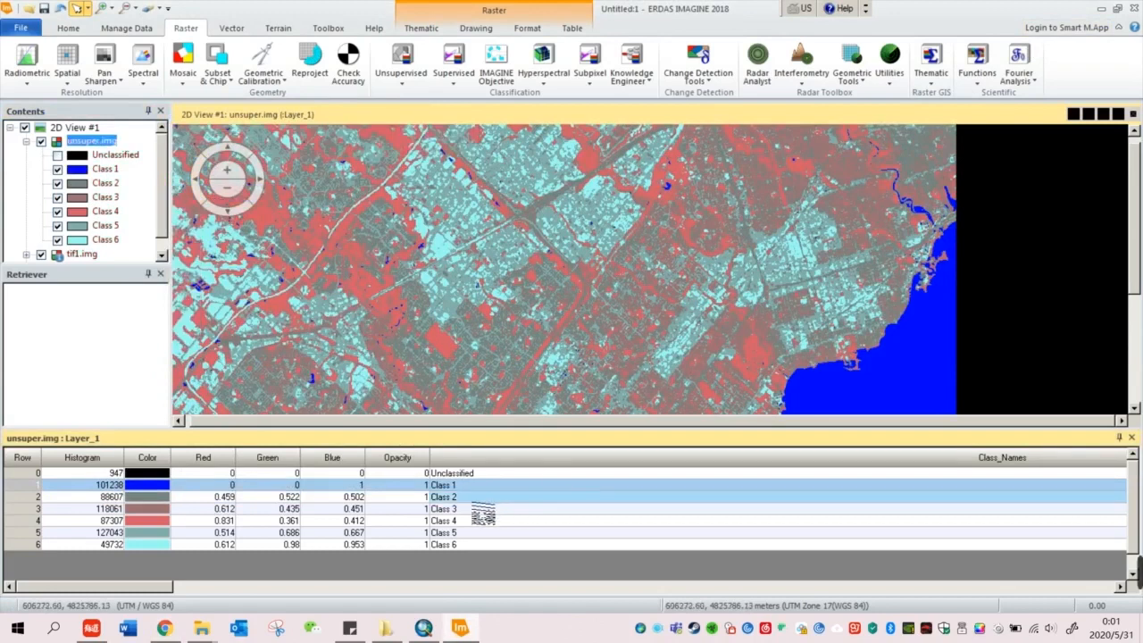
pyautogui.doubleClick(487, 487)
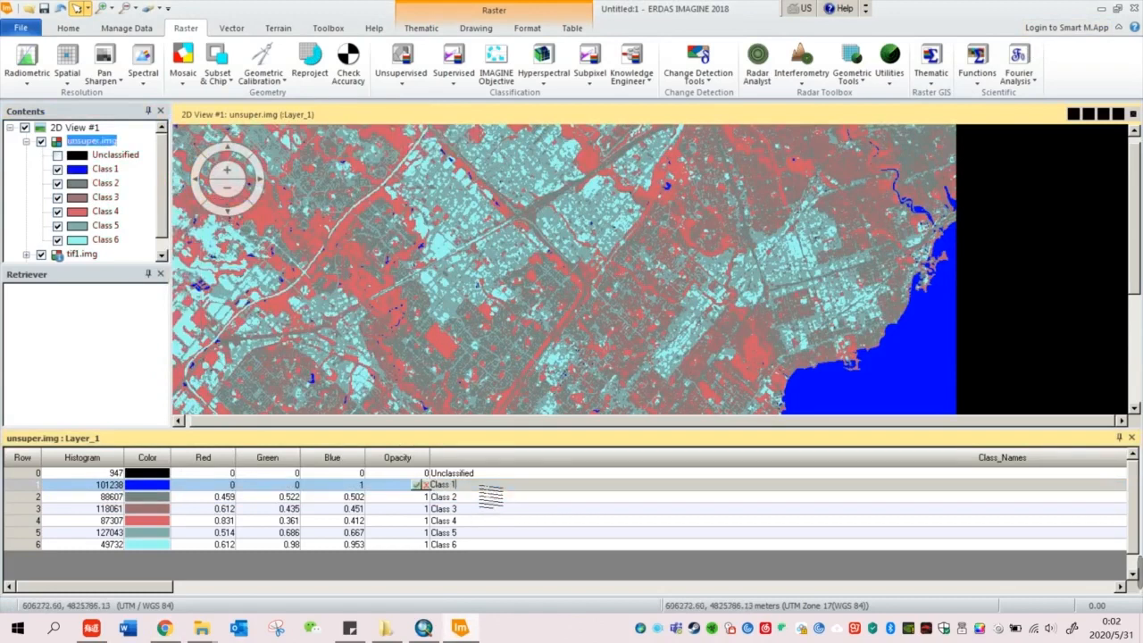
pyautogui.write('_Water')
pyautogui.press('Return')
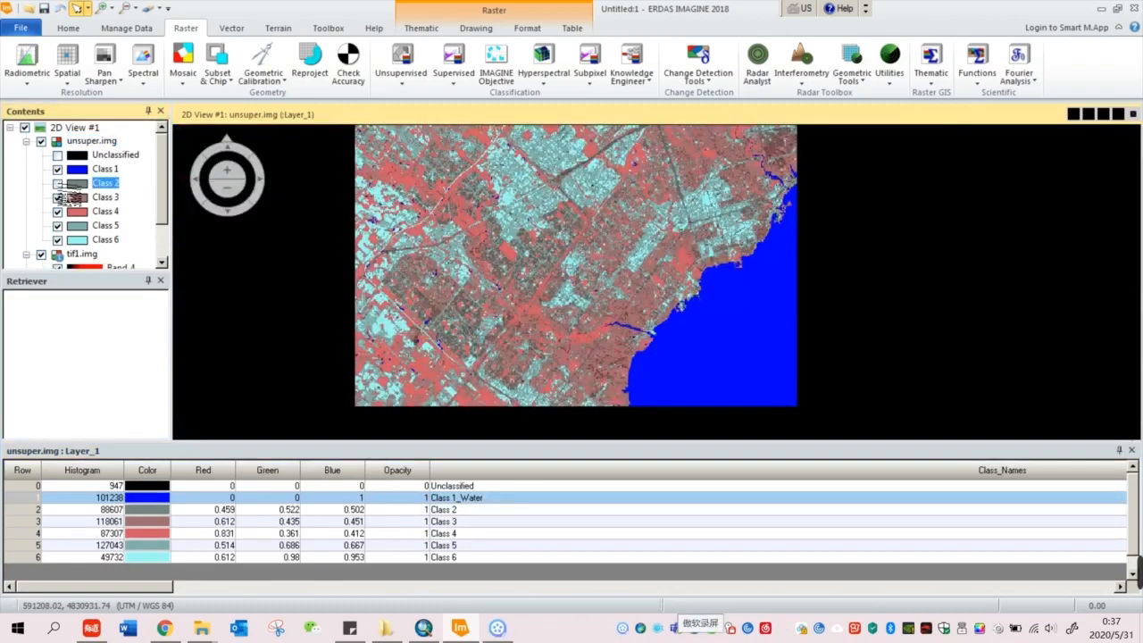
# Step: Toggle Class 2's visibility off and on to see where it lies
pyautogui.click(57, 184)
pyautogui.click(57, 184)
pyautogui.click(57, 185)
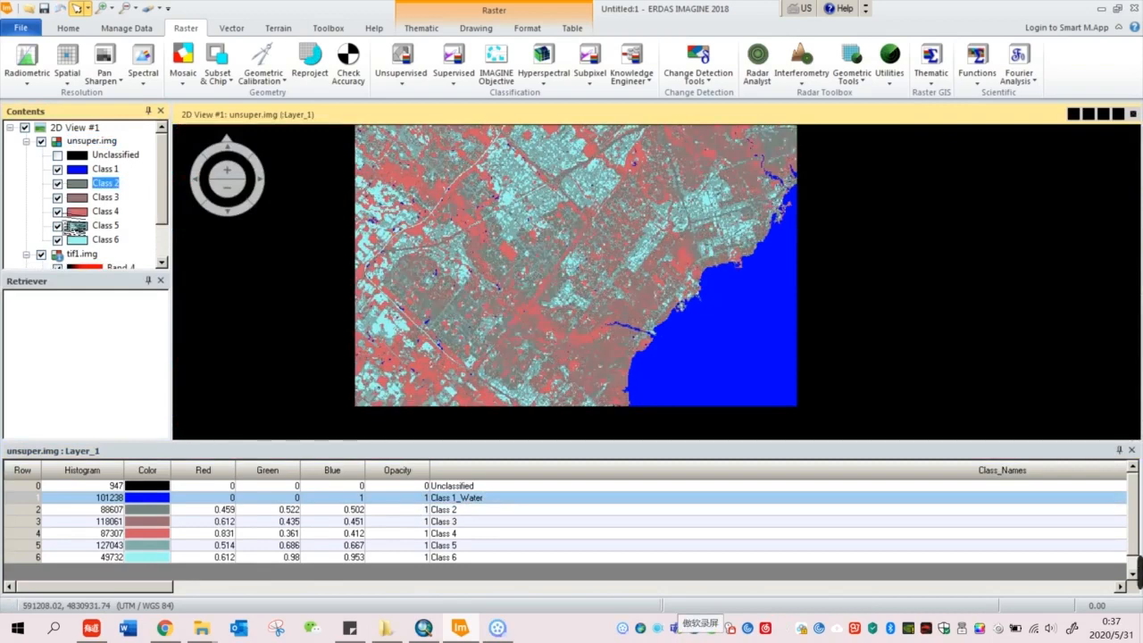
# Step: Zoom into Meadowvale West on Google Maps satellite imagery, then return to ERDAS IMAGINE
pyautogui.click(168, 628)
pyautogui.moveTo(729, 370); pyautogui.dragTo(893, 428)
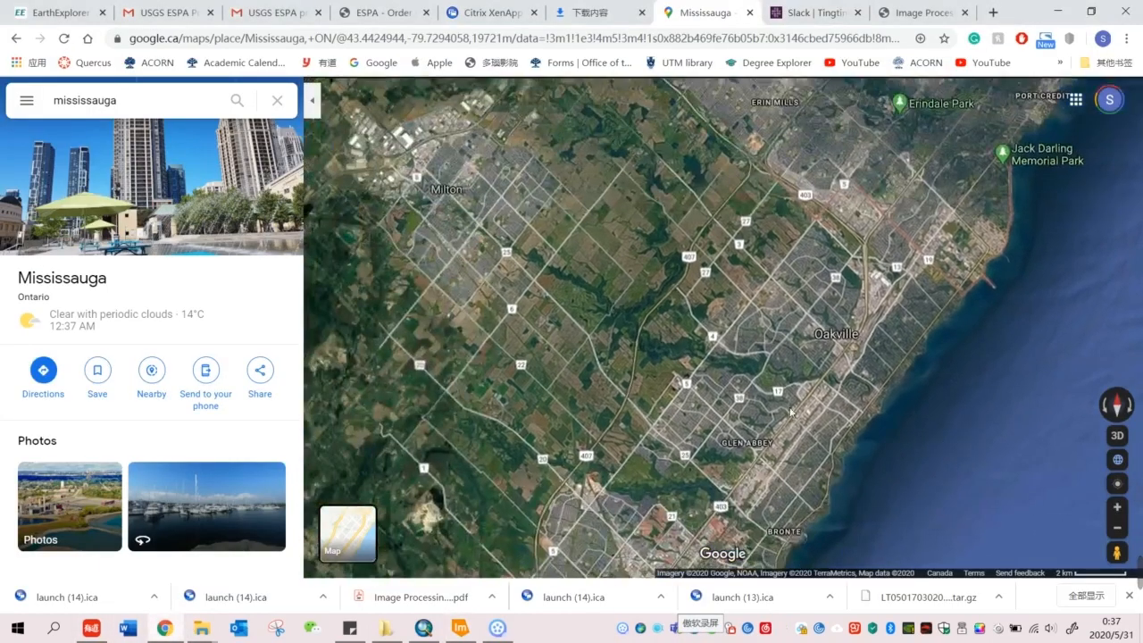
pyautogui.scroll(-3, 453, 355)
pyautogui.scroll(4, 453, 355)
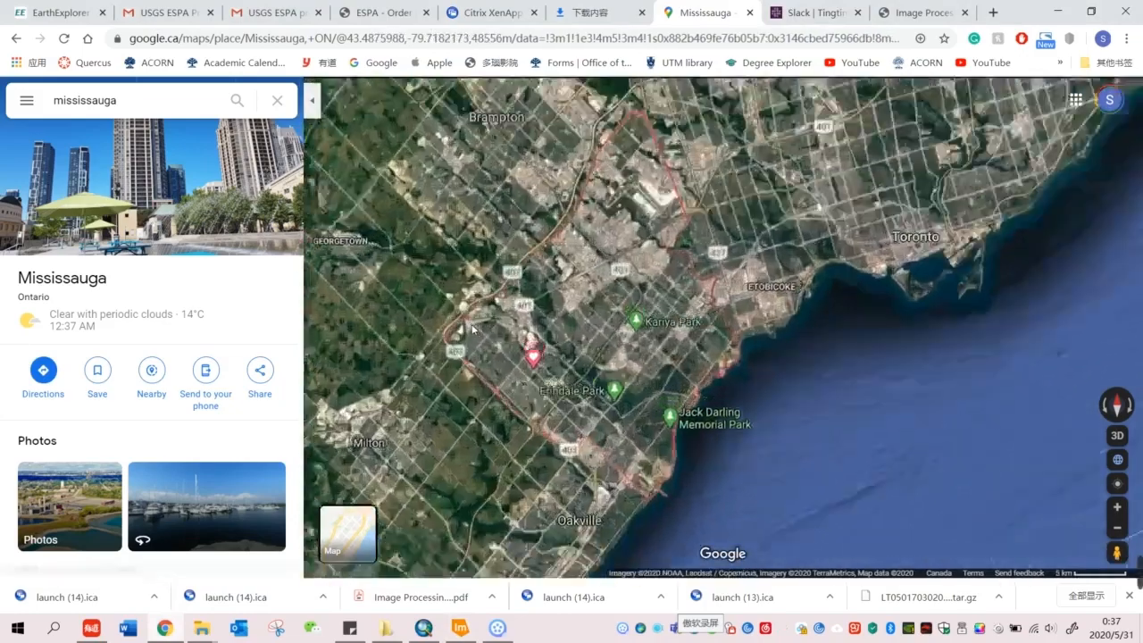
pyautogui.scroll(3, 540, 391)
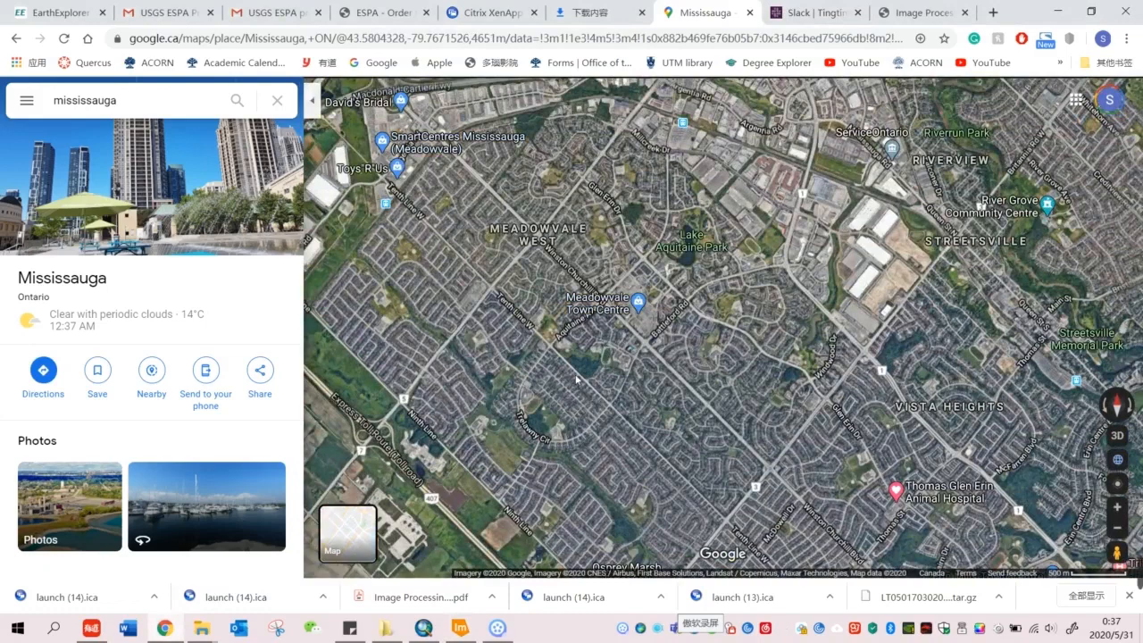
pyautogui.scroll(2, 478, 323)
pyautogui.scroll(-1, 380, 376)
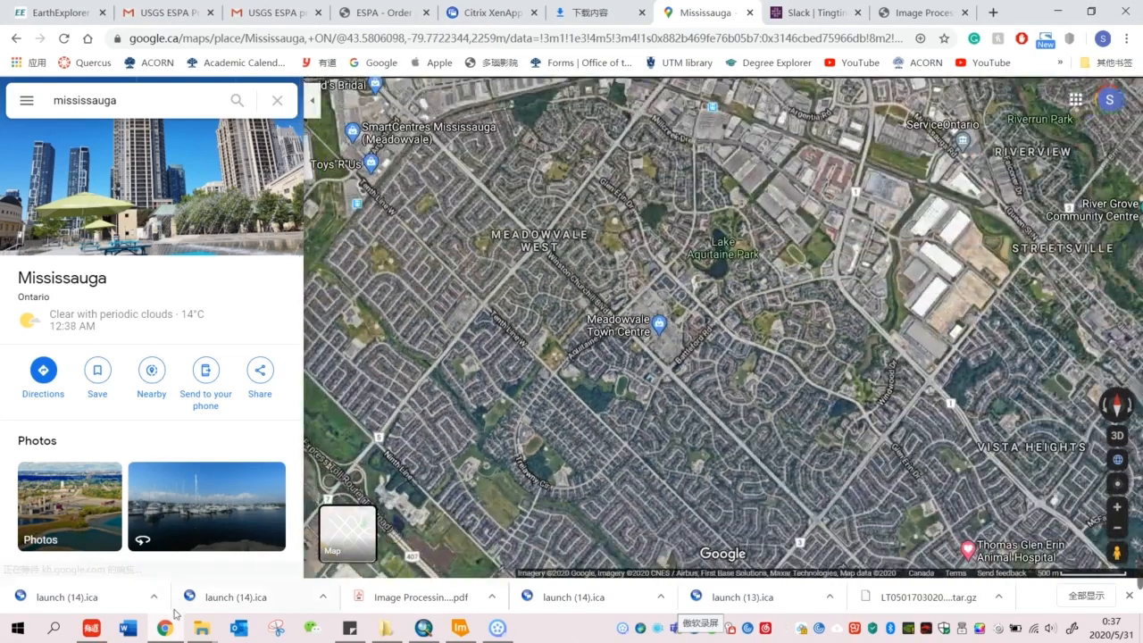
pyautogui.click(168, 630)
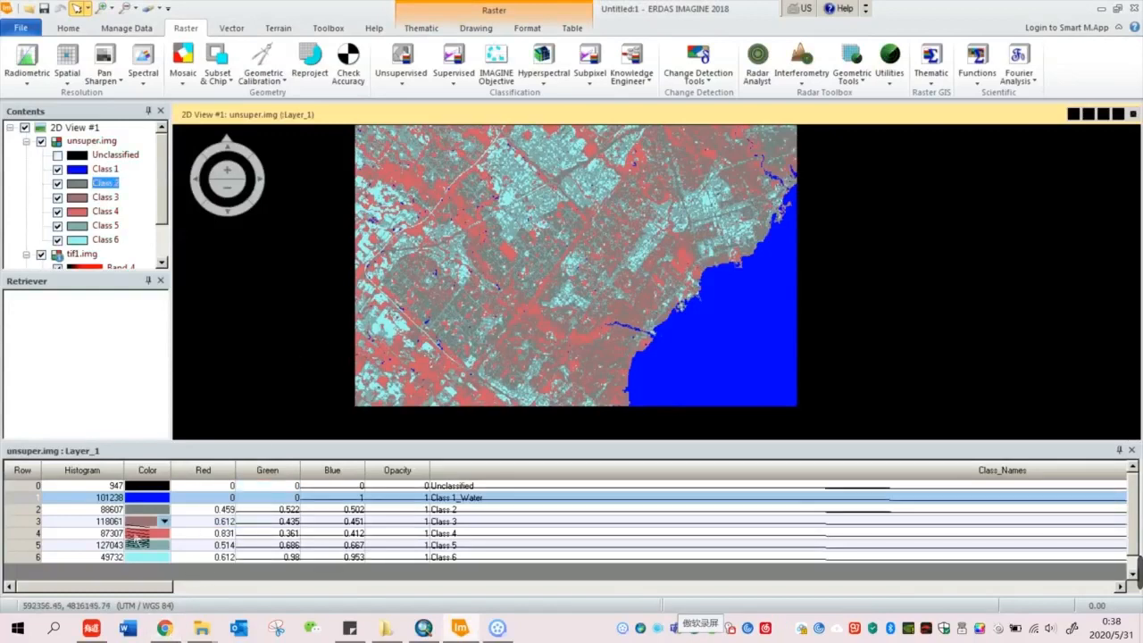
# Step: Append '_Residential' to Class 2's name and uncheck Class 3 to hide its pixels
pyautogui.click(344, 520)
pyautogui.doubleClick(486, 510)
pyautogui.click(487, 512)
pyautogui.write('_Residential')
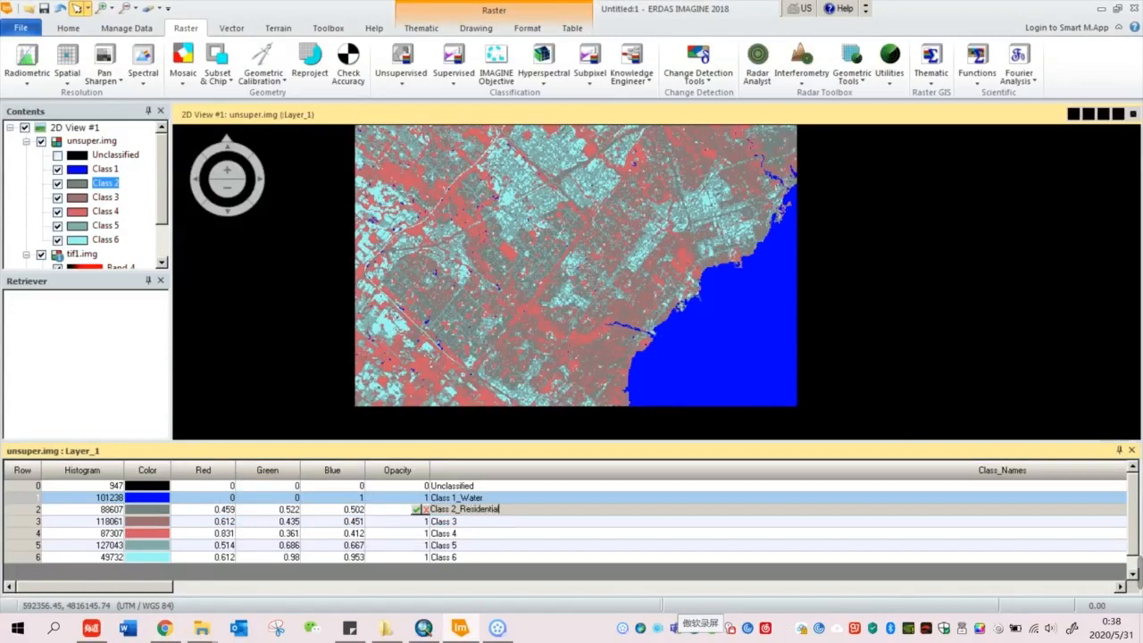
pyautogui.press('Return')
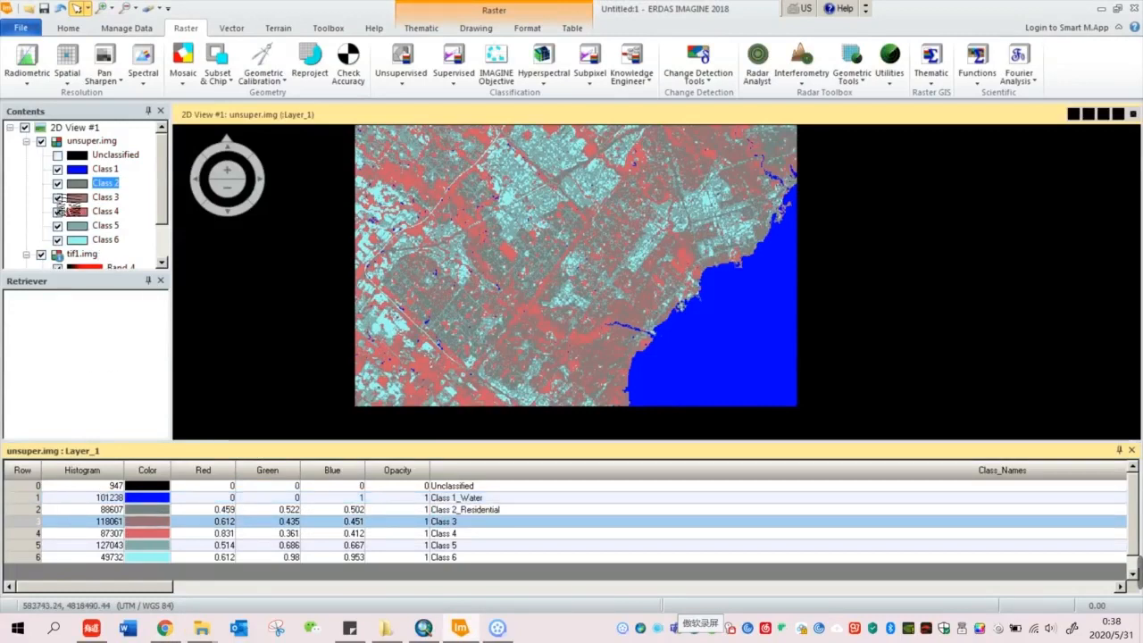
pyautogui.click(57, 197)
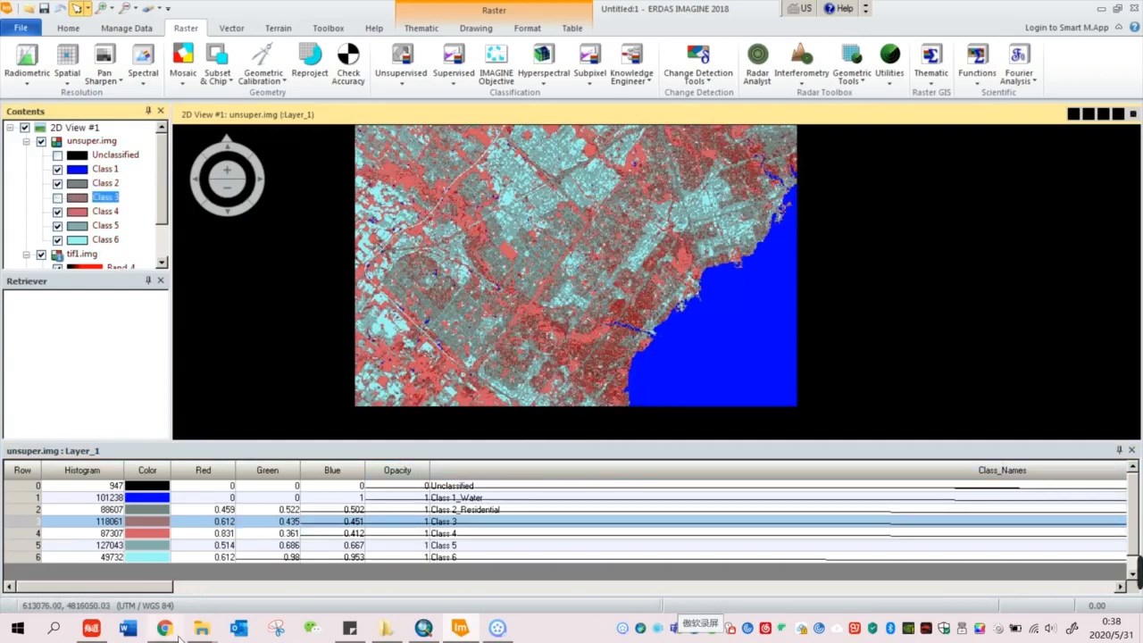
pyautogui.moveTo(179, 637)
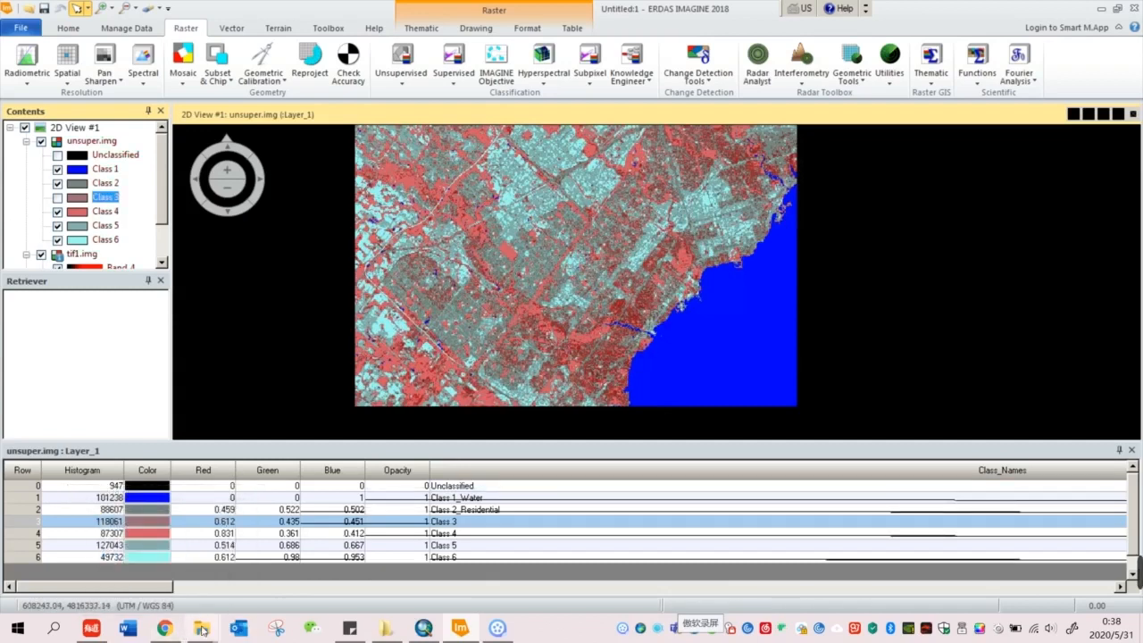
# Step: Zoom the Google Maps satellite view into the wooded streets near the Credit River
pyautogui.click(168, 629)
pyautogui.scroll(-3, 684, 298)
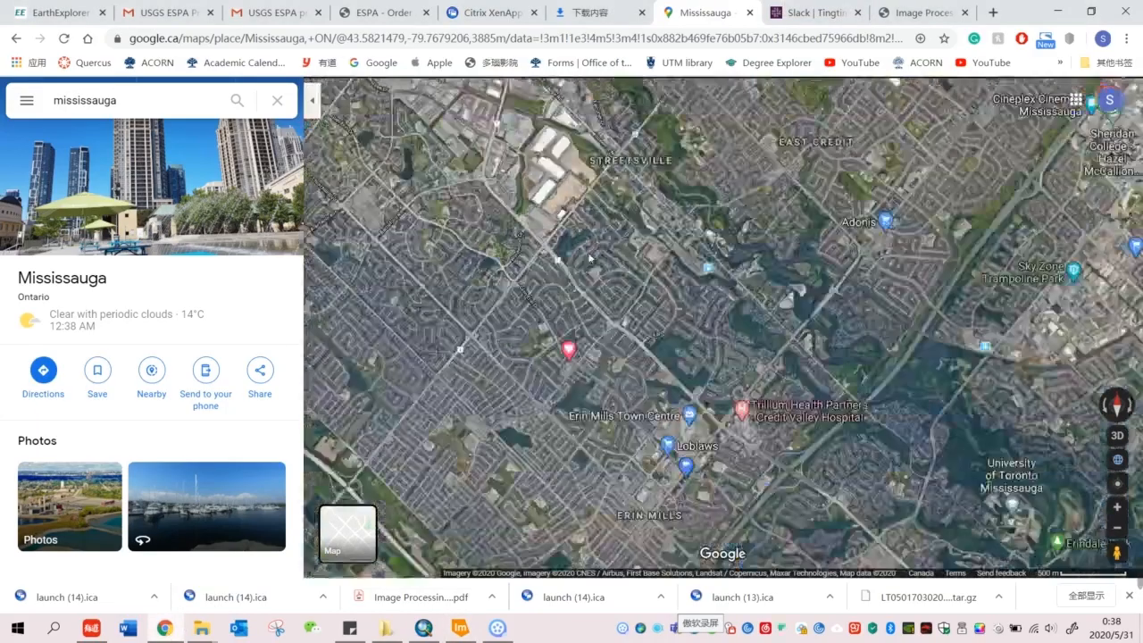
pyautogui.scroll(5, 684, 298)
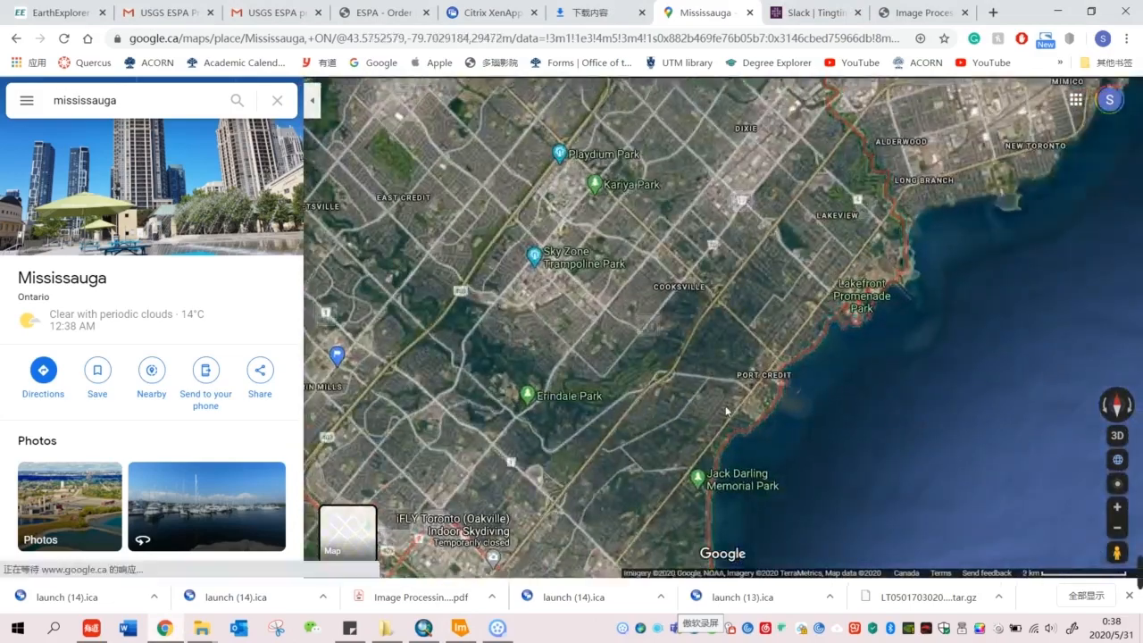
pyautogui.scroll(5, 715, 368)
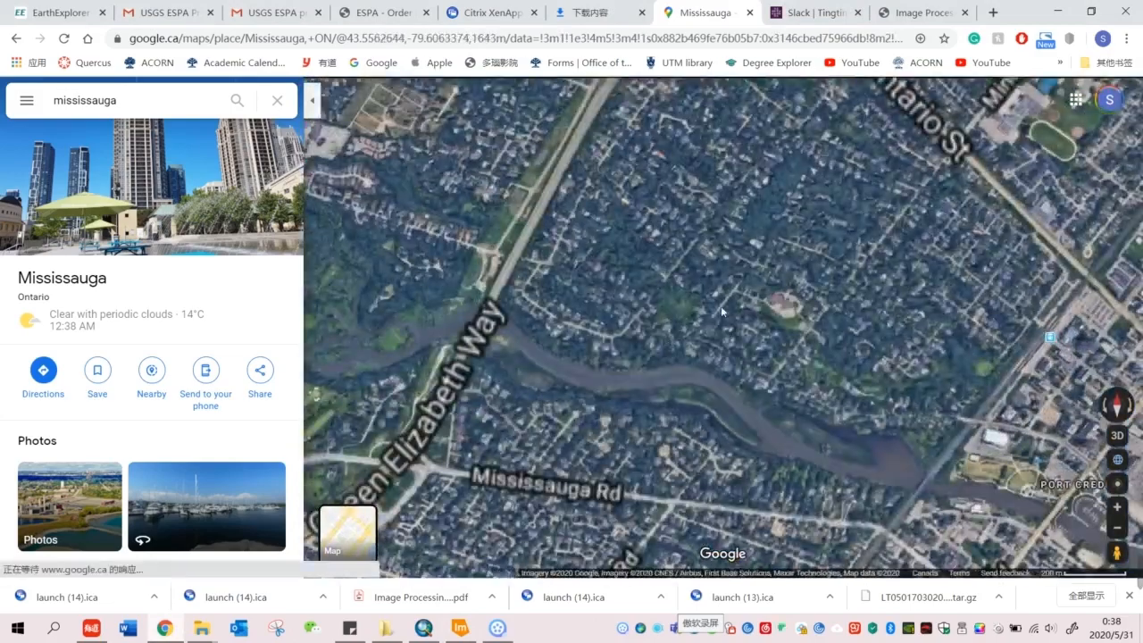
pyautogui.scroll(3, 700, 355)
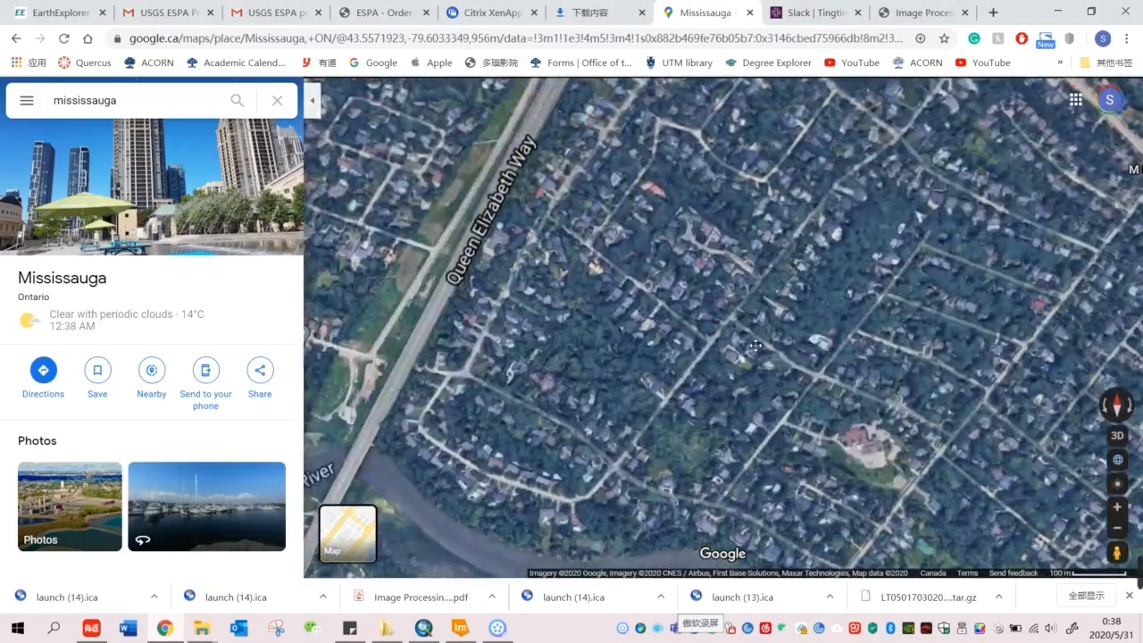
pyautogui.scroll(2, 662, 417)
pyautogui.scroll(-2, 717, 365)
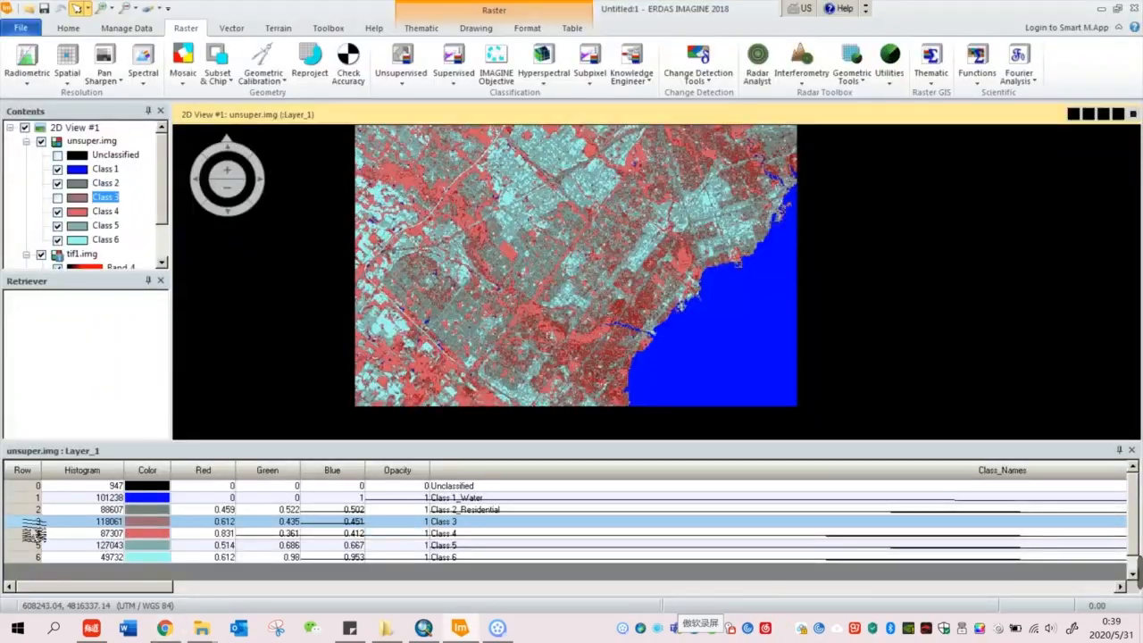
# Step: Set Class 3's colour to dark green and rename it 'Class 3_Urban Forest'
pyautogui.click(34, 522)
pyautogui.click(165, 521)
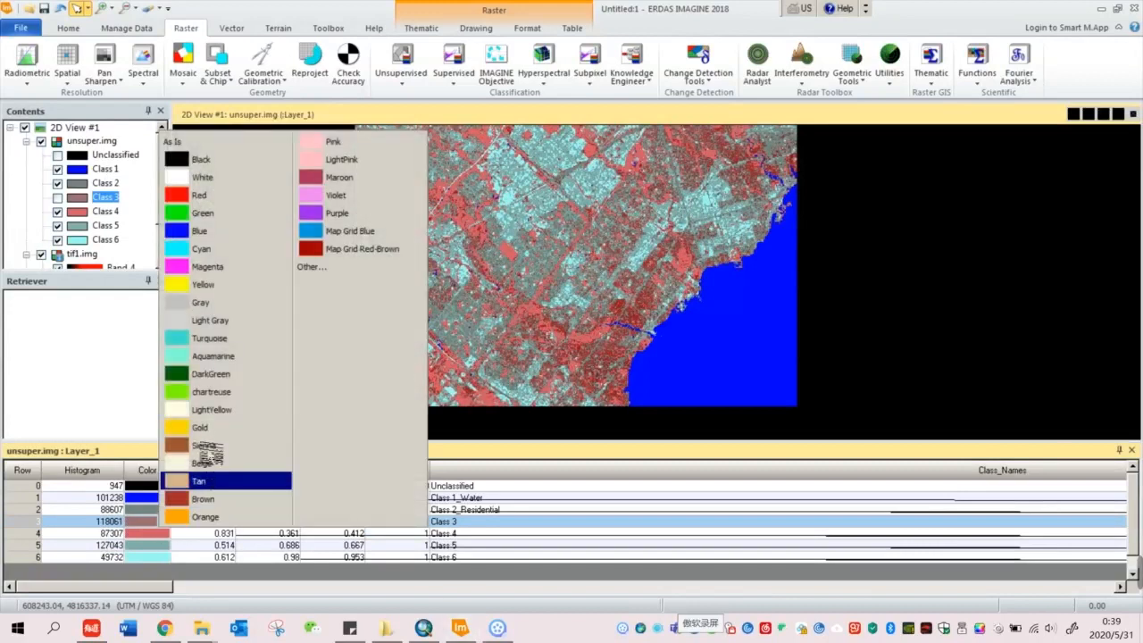
pyautogui.click(219, 371)
pyautogui.doubleClick(460, 523)
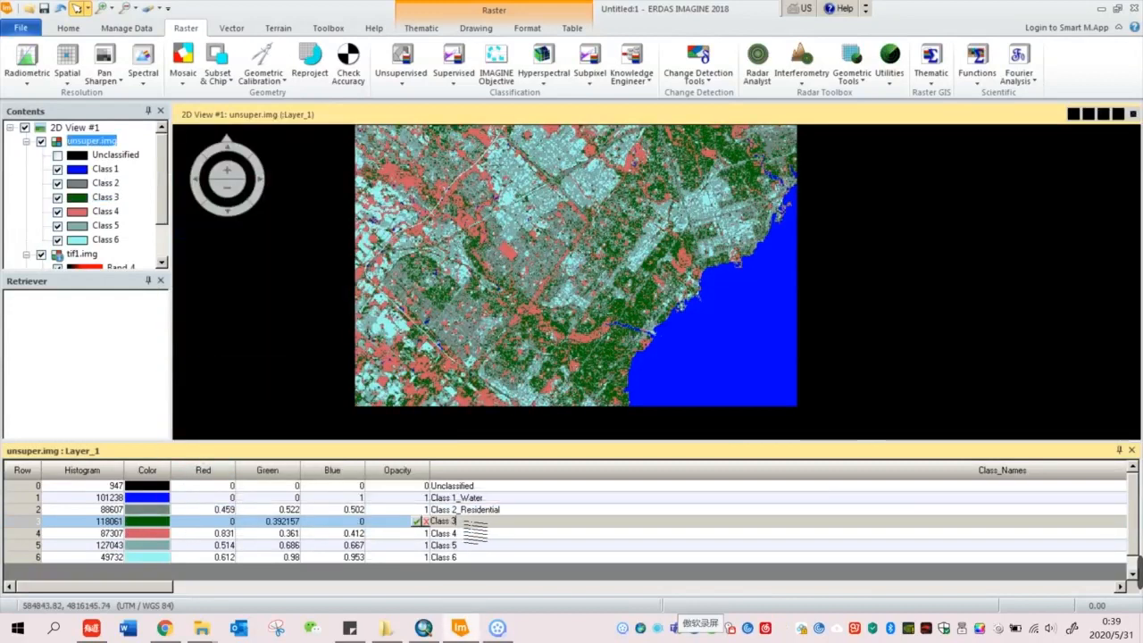
pyautogui.write('_Urban Forest')
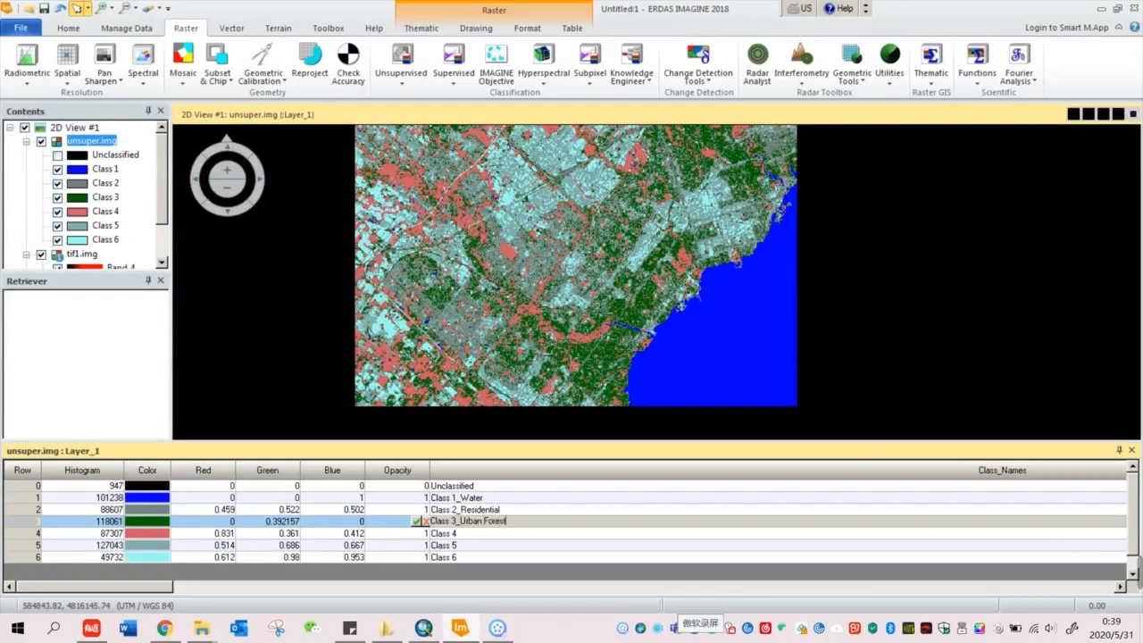
pyautogui.click(481, 533)
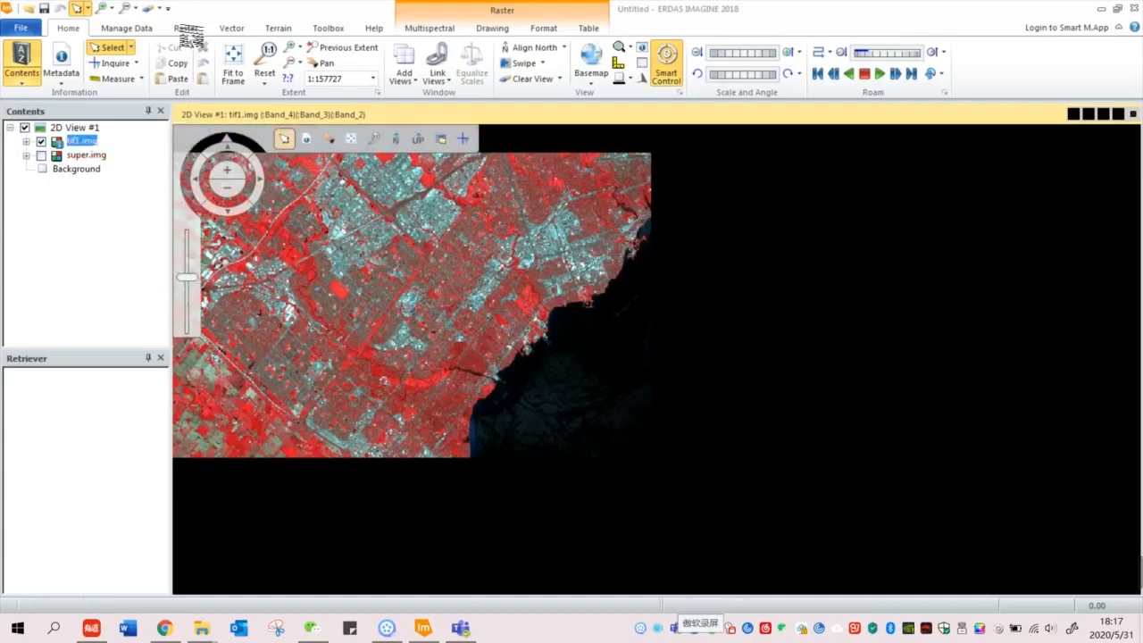
# Step: Open the Signature Editor from Raster > Supervised and move it over the image
pyautogui.click(186, 30)
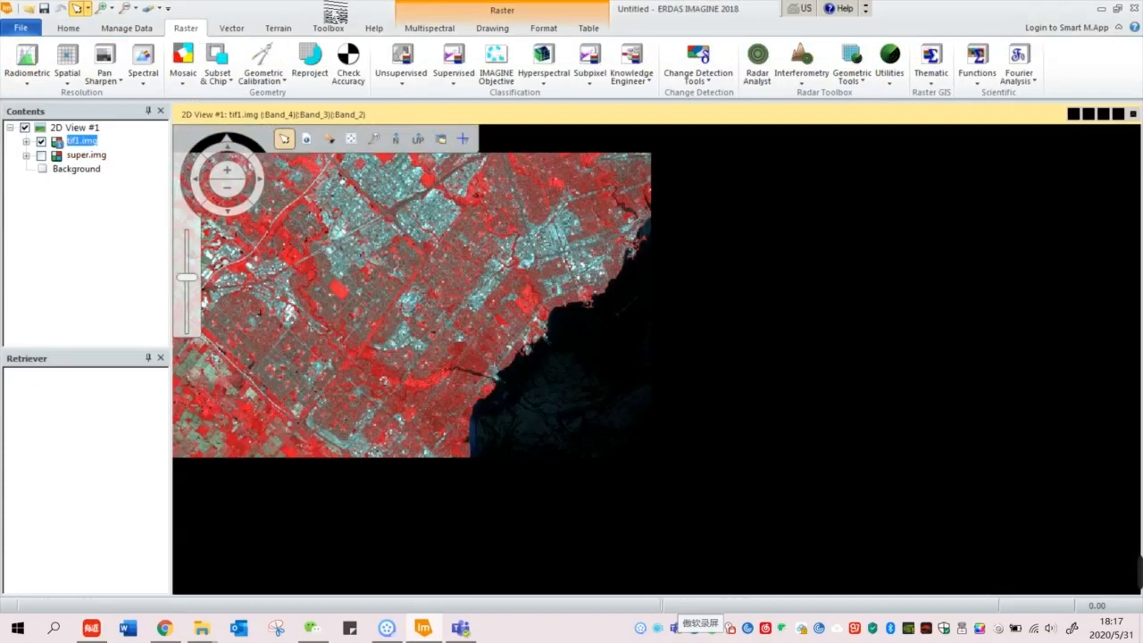
pyautogui.click(468, 93)
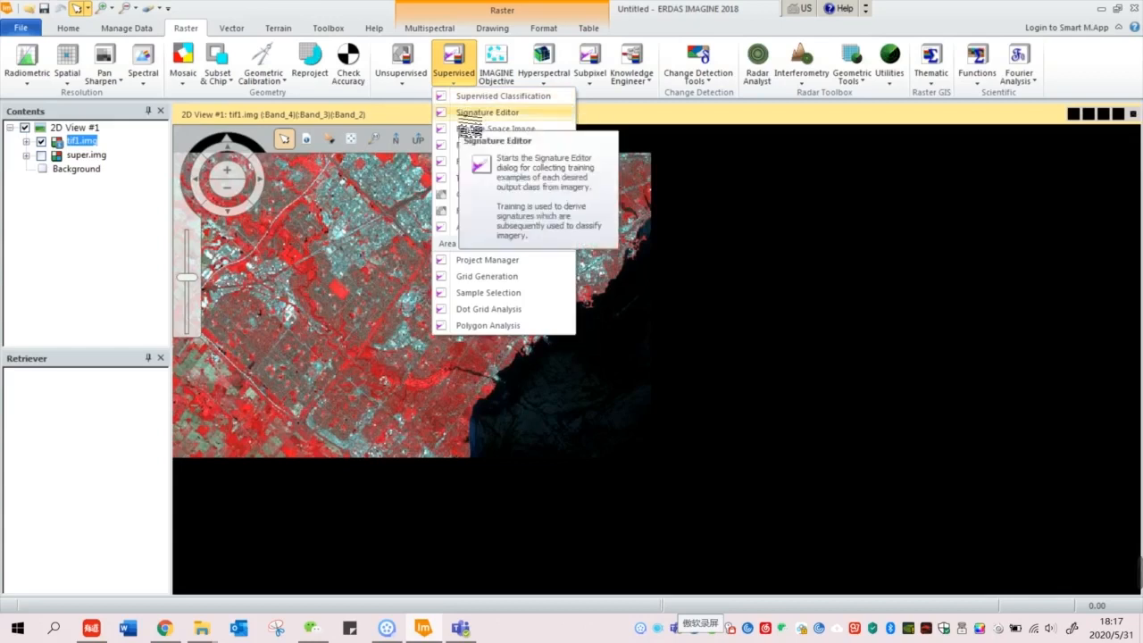
pyautogui.click(463, 116)
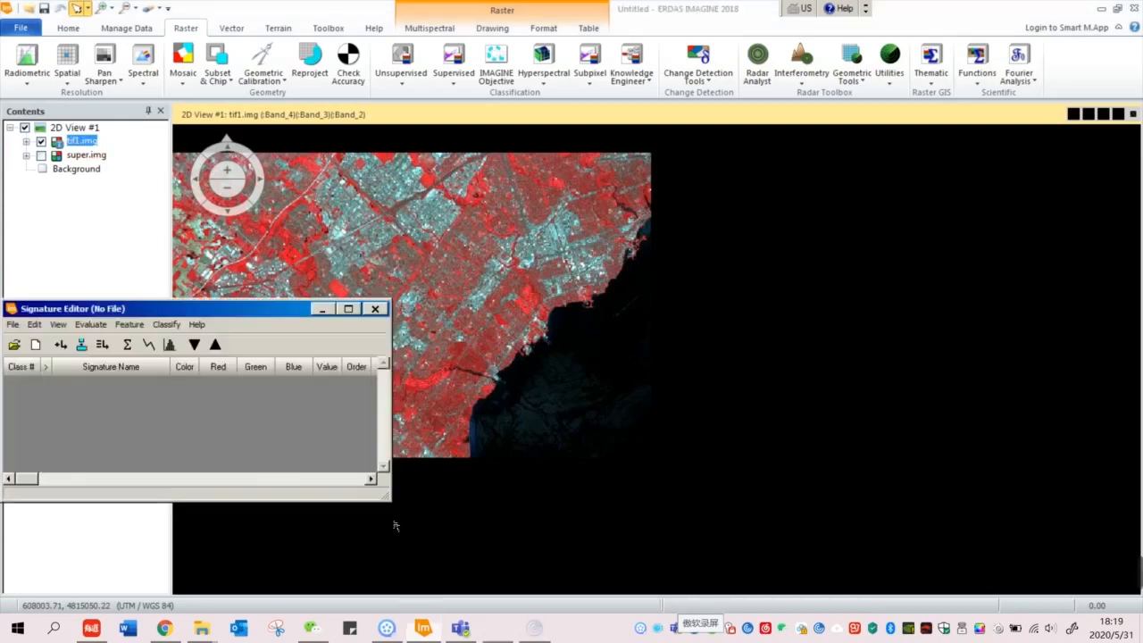
pyautogui.moveTo(194, 312)
pyautogui.mouseDown()
pyautogui.moveTo(505, 291)
pyautogui.moveTo(738, 251)
pyautogui.mouseUp()
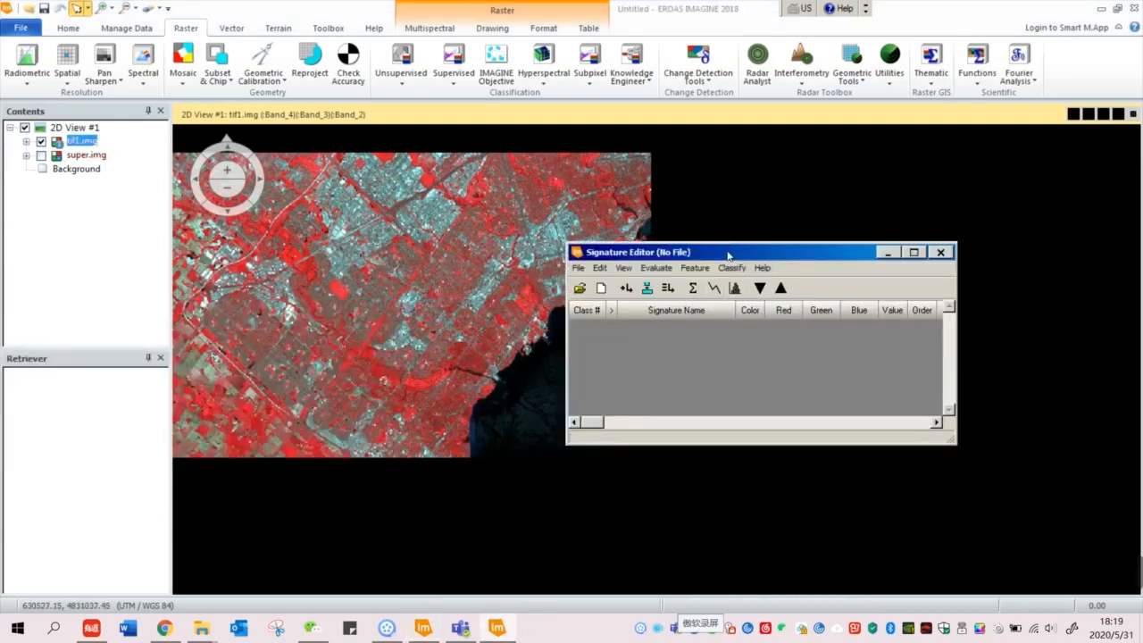
# Step: Minimise the Signature Editor and start a Drawing polygon AOI on tif1.img
pyautogui.click(497, 31)
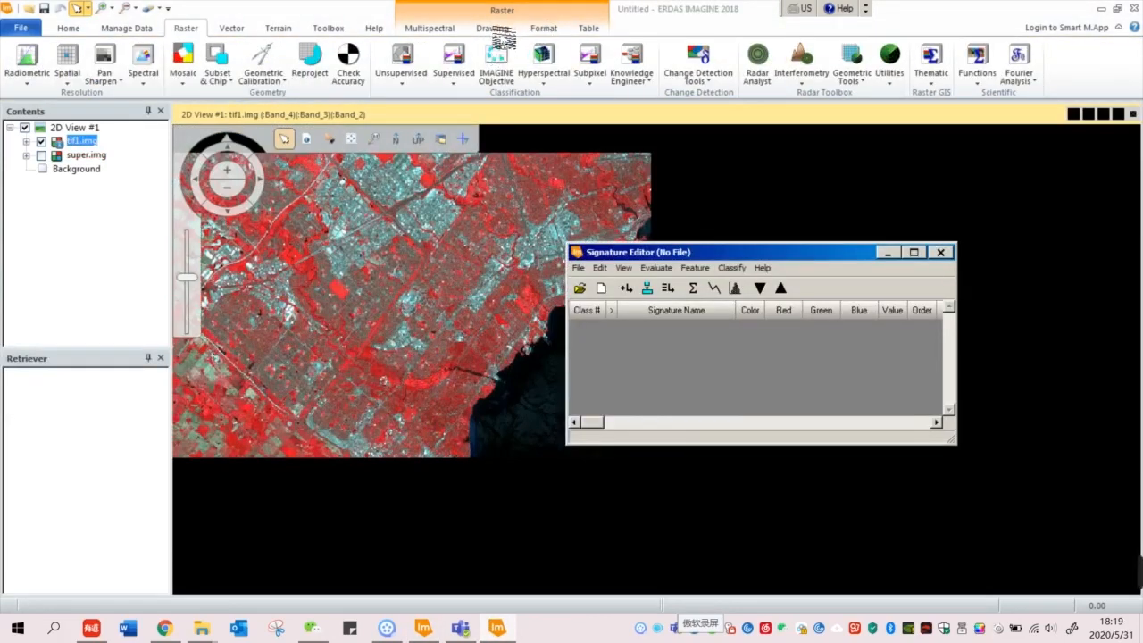
pyautogui.click(496, 31)
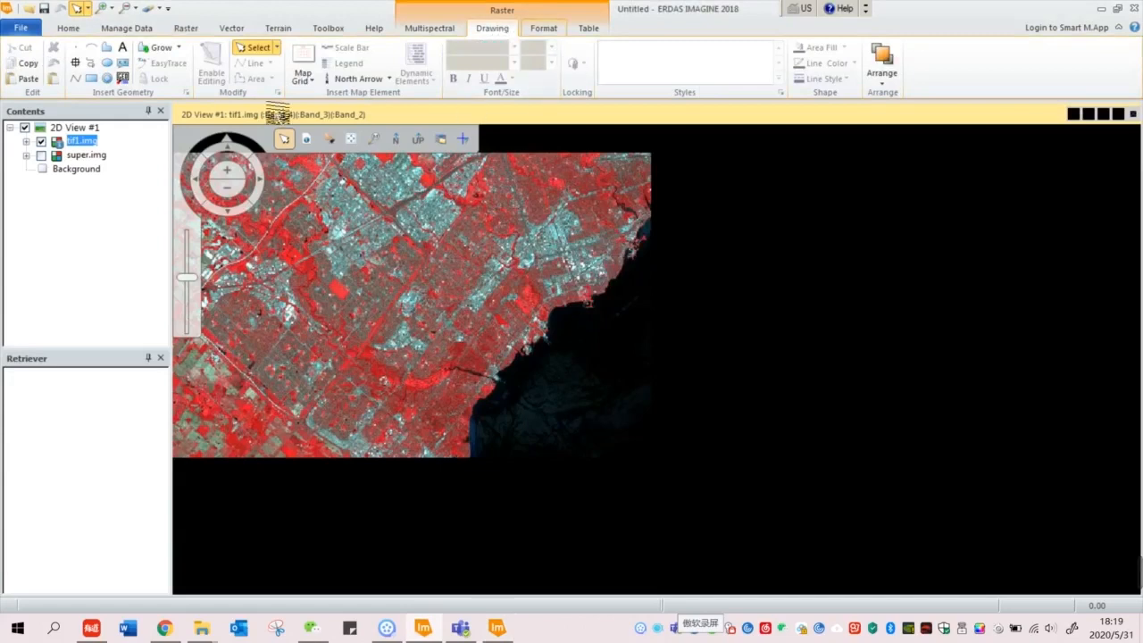
pyautogui.hotkey('alt', 'Tab')
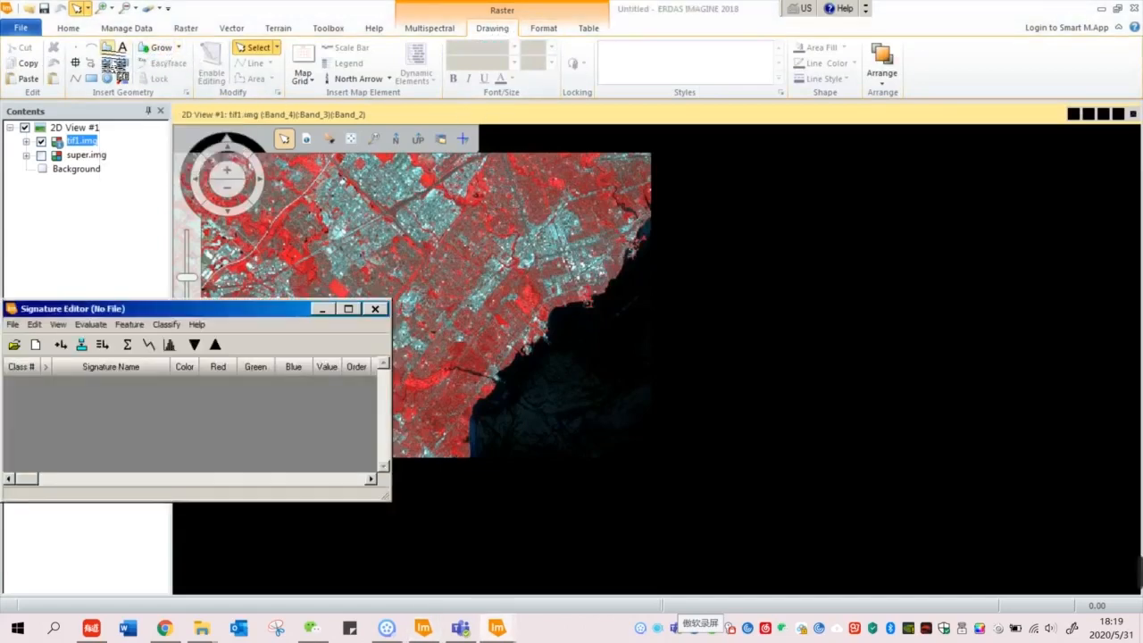
pyautogui.click(322, 309)
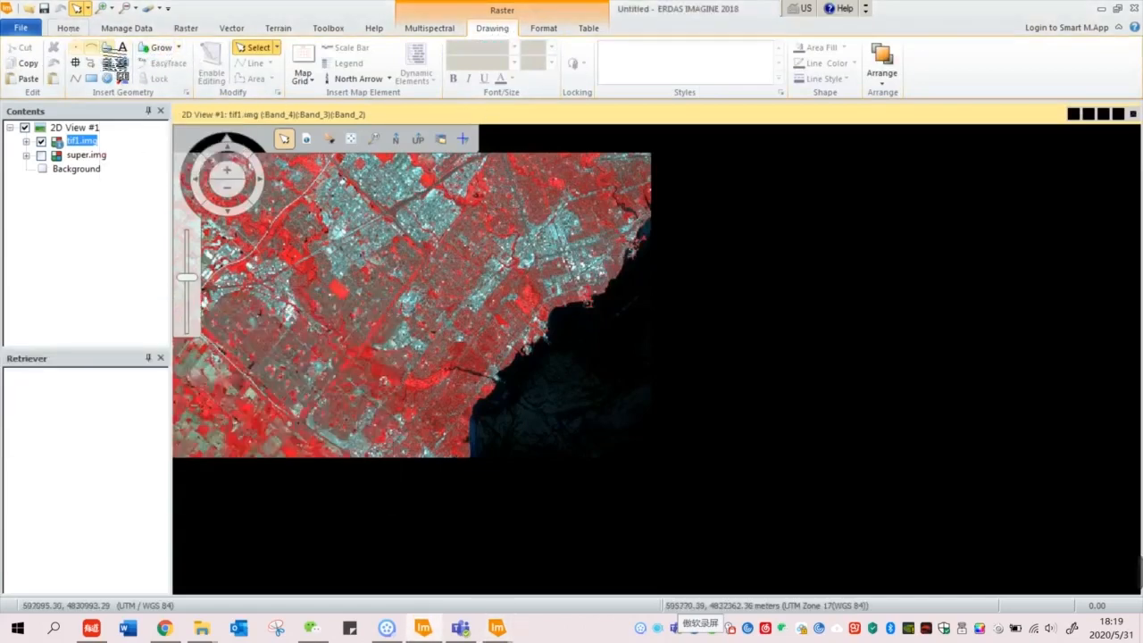
pyautogui.click(106, 46)
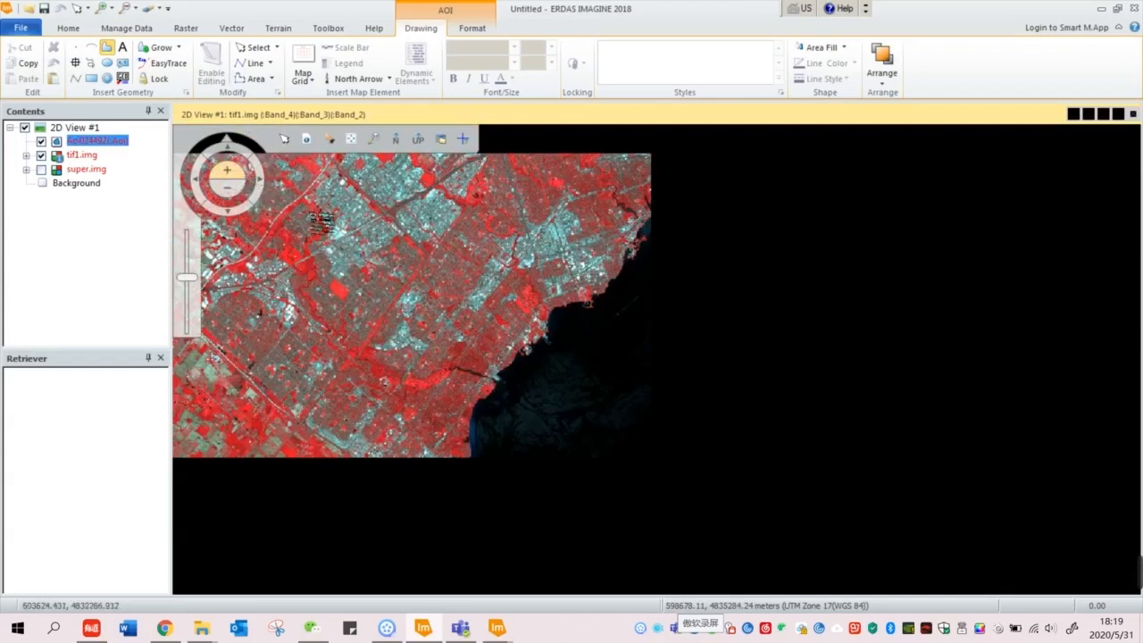
# Step: Fit the tif1.img image to the view
pyautogui.click(311, 214)
pyautogui.rightClick(75, 153)
pyautogui.rightClick(81, 156)
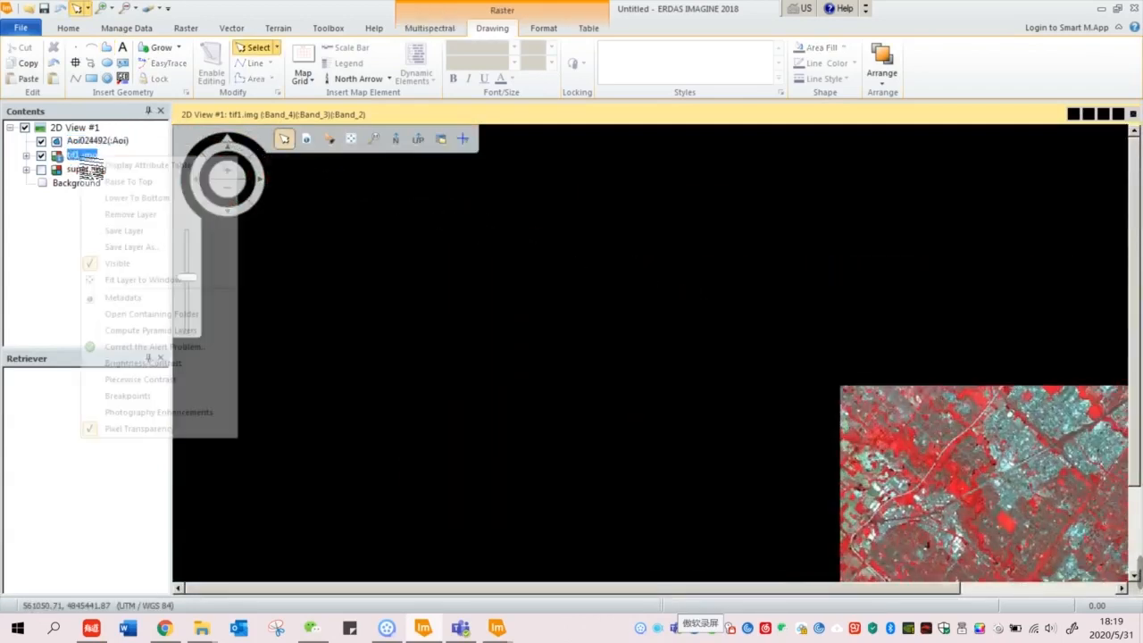
pyautogui.click(154, 281)
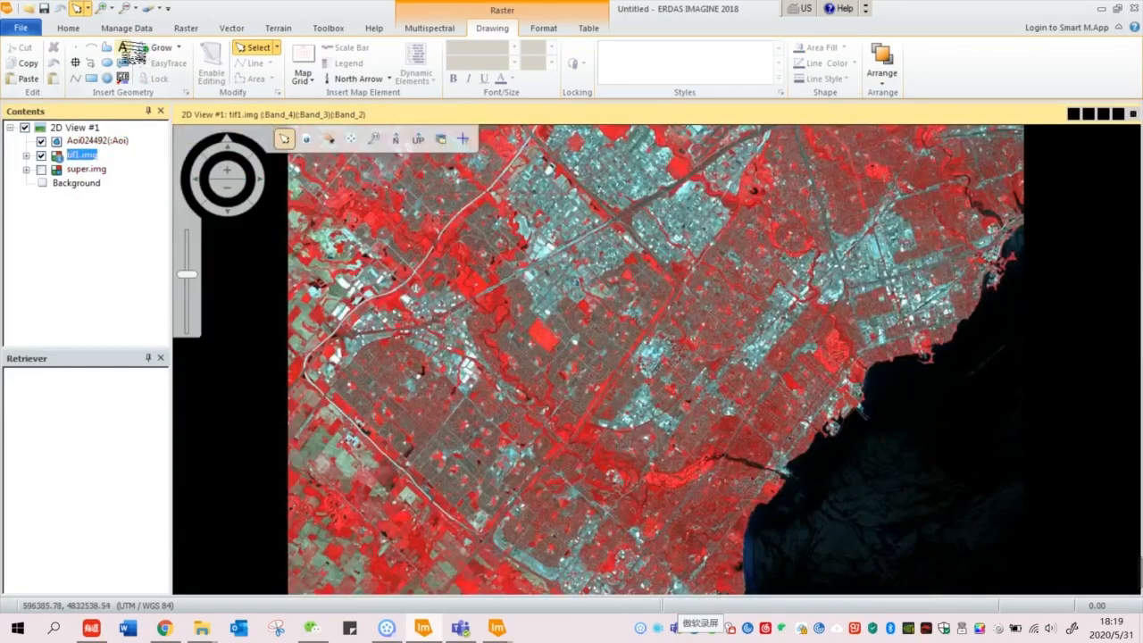
# Step: Draw an AOI polygon on the lake and save it as signature water1
pyautogui.click(107, 49)
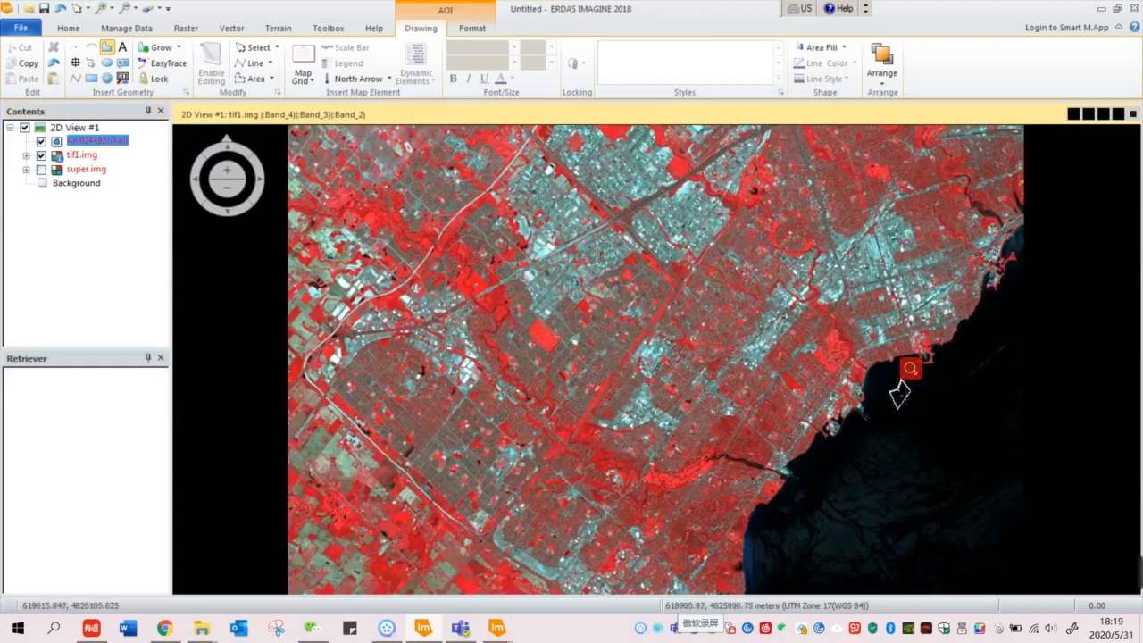
pyautogui.doubleClick(899, 393)
pyautogui.moveTo(496, 625)
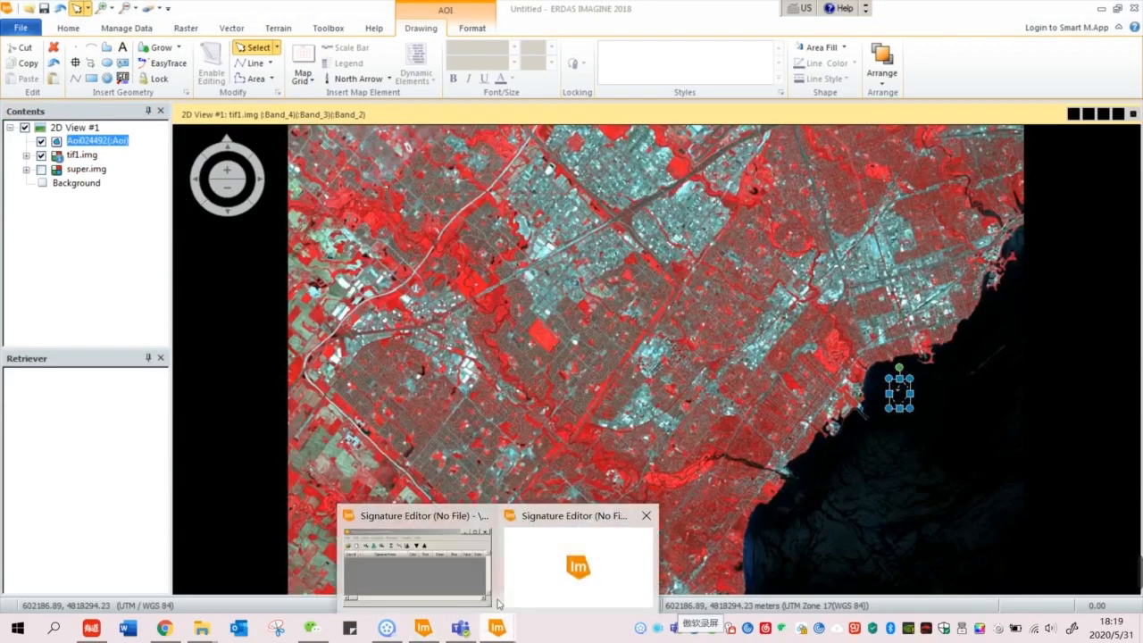
pyautogui.click(482, 589)
pyautogui.moveTo(631, 257); pyautogui.dragTo(602, 289)
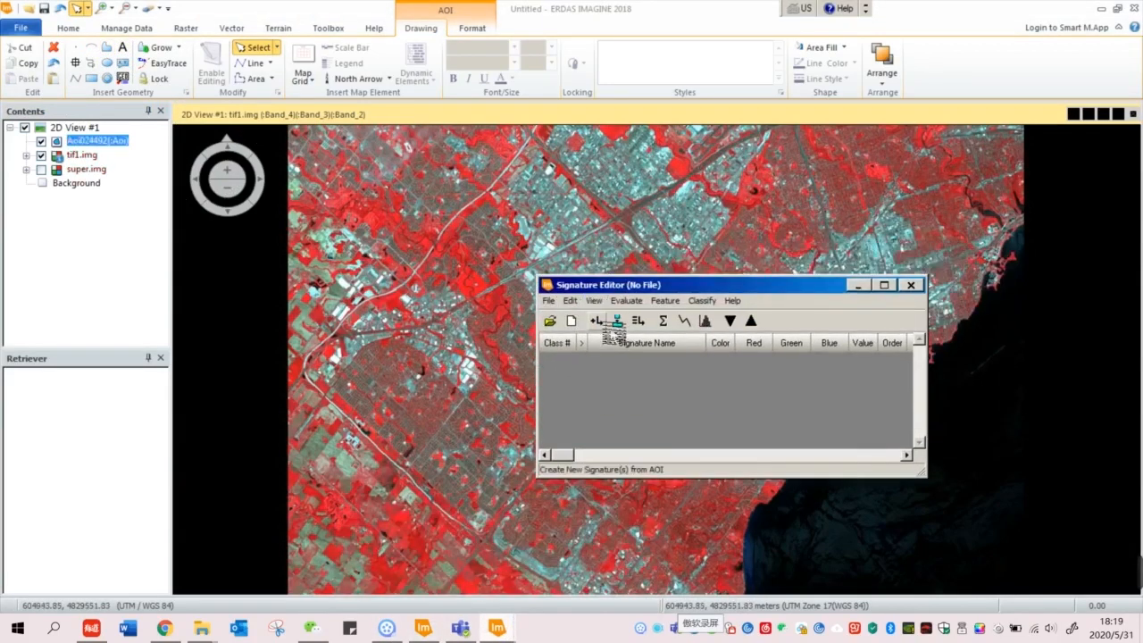
pyautogui.click(597, 321)
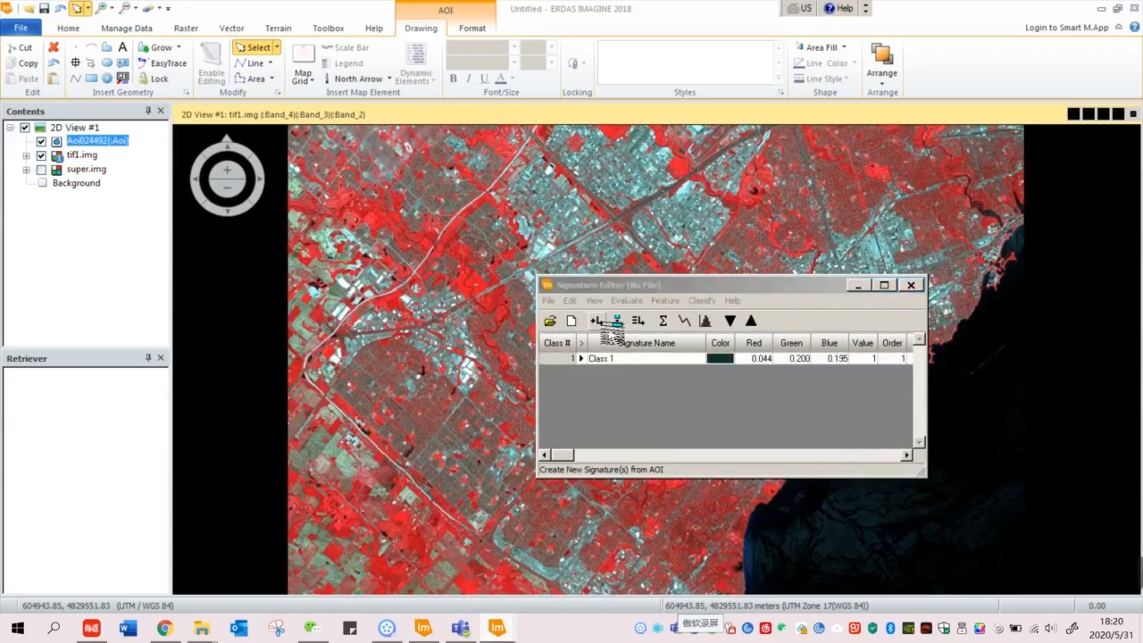
pyautogui.moveTo(695, 284); pyautogui.dragTo(502, 277)
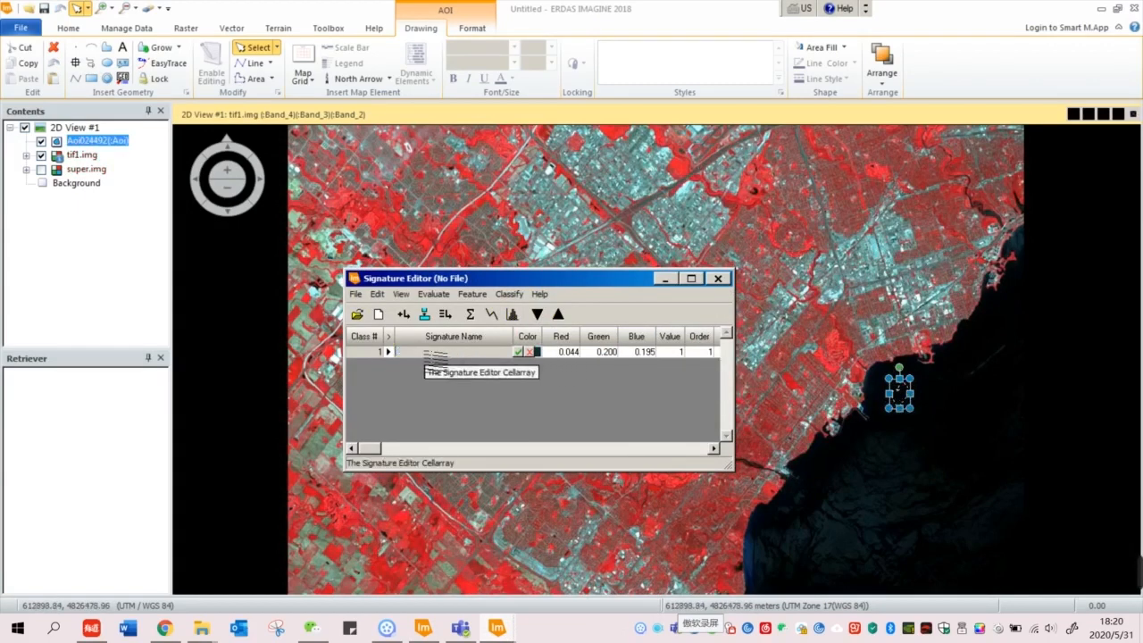
pyautogui.press('Return')
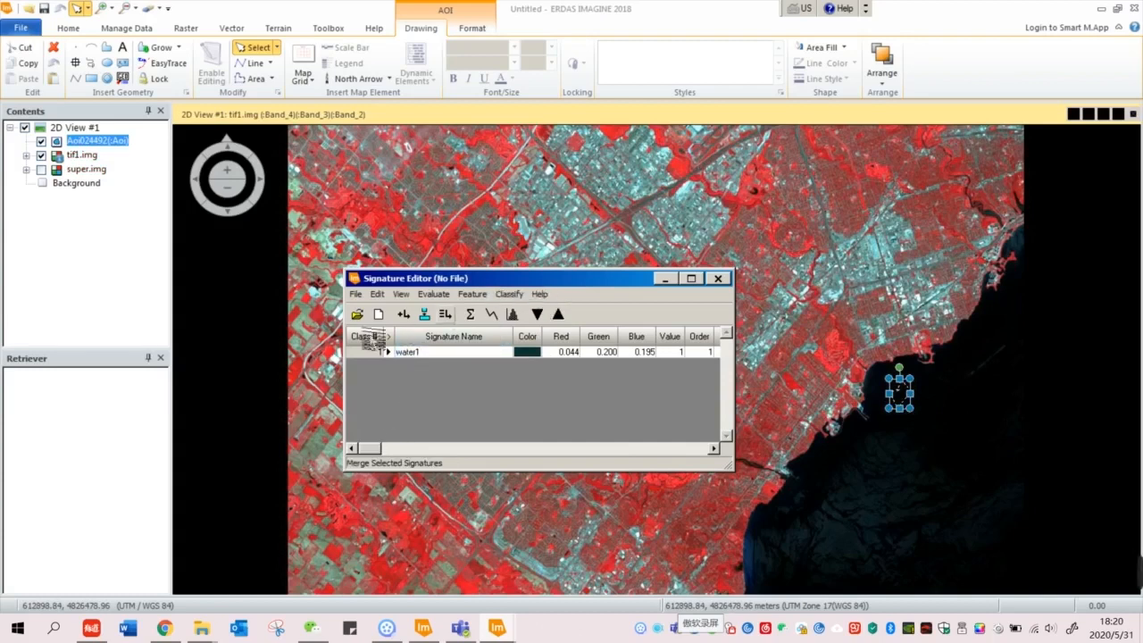
# Step: Draw a second lake polygon and add it as signature water2
pyautogui.click(828, 509)
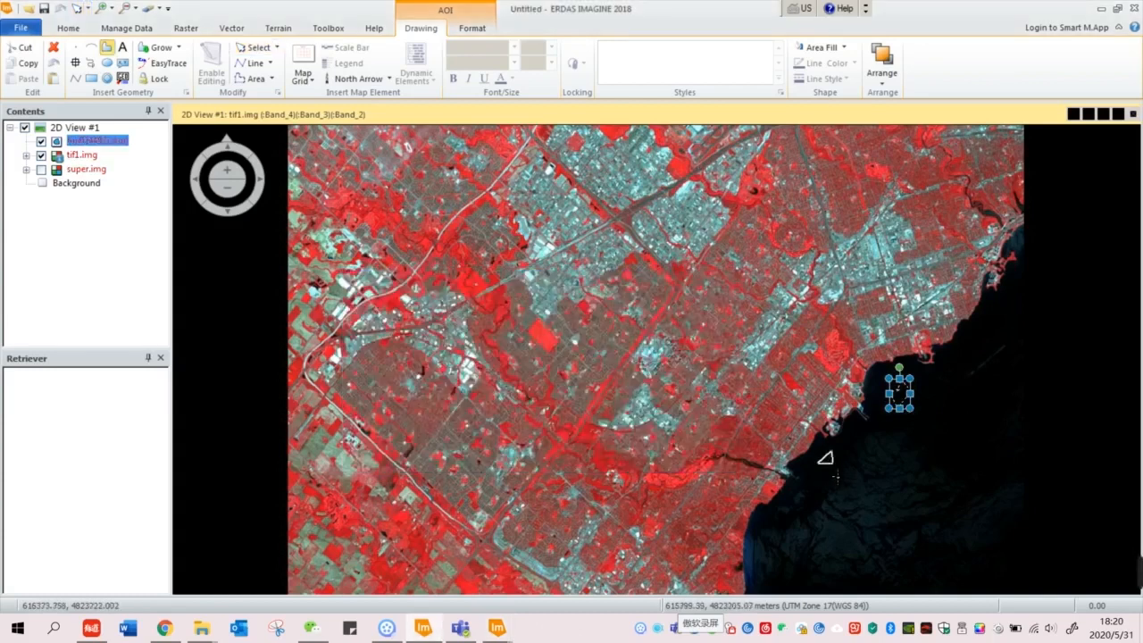
pyautogui.doubleClick(826, 473)
pyautogui.click(497, 627)
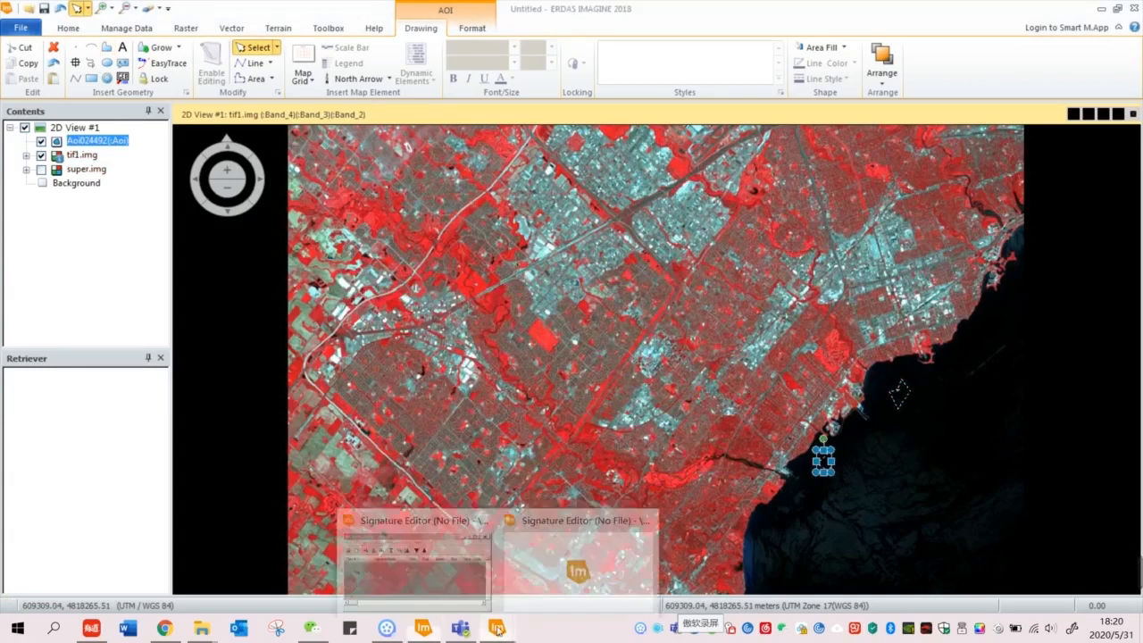
pyautogui.click(415, 586)
pyautogui.click(403, 314)
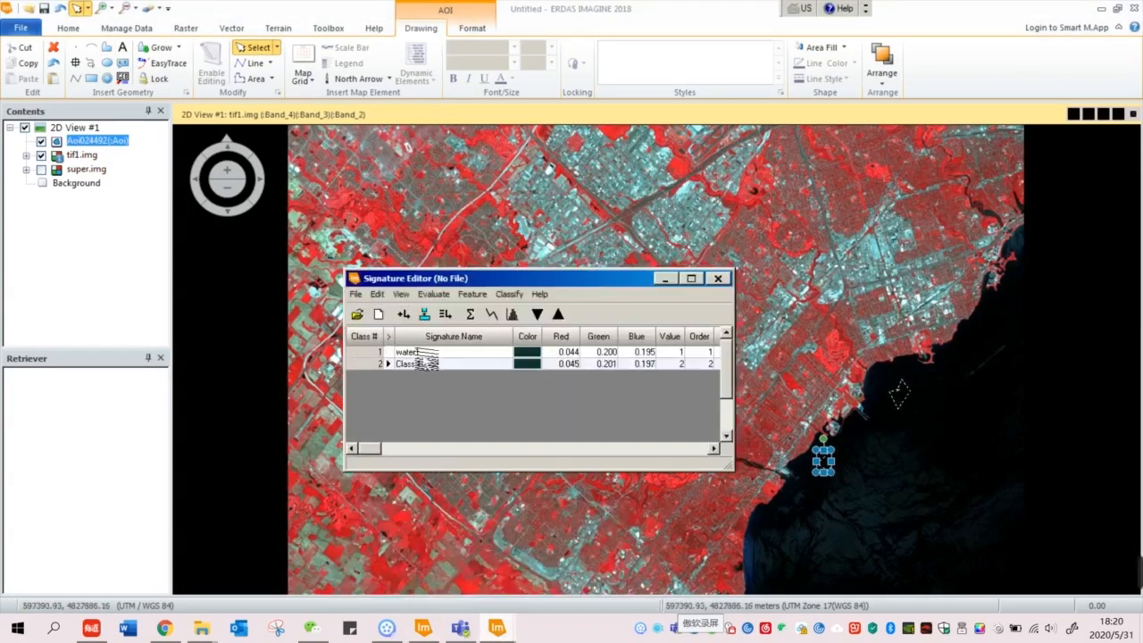
pyautogui.write('water2')
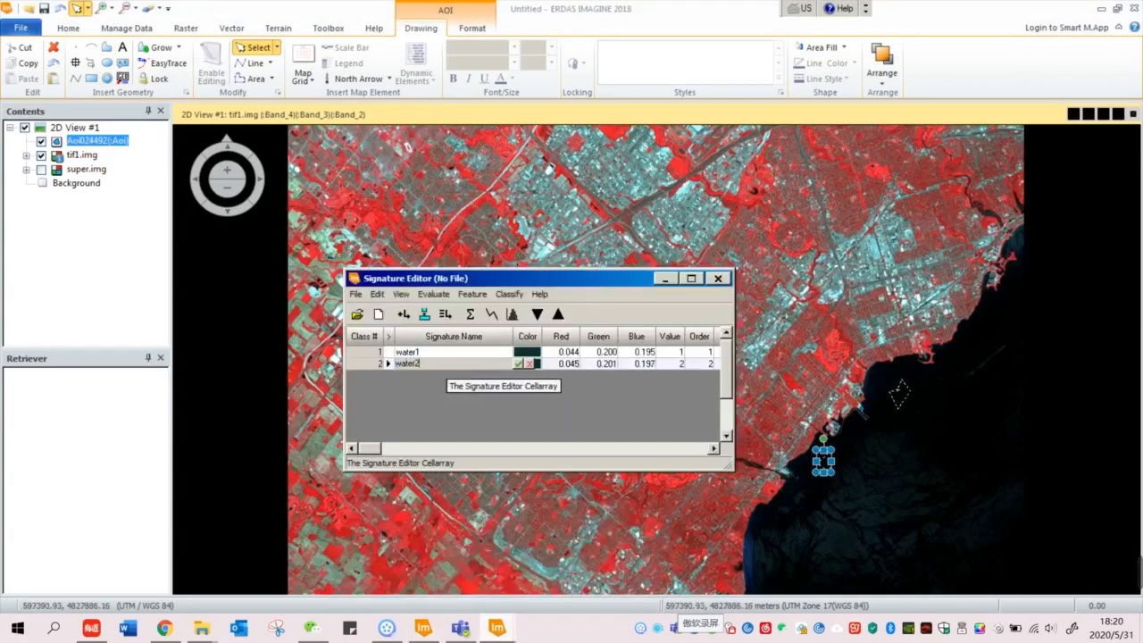
pyautogui.press('Return')
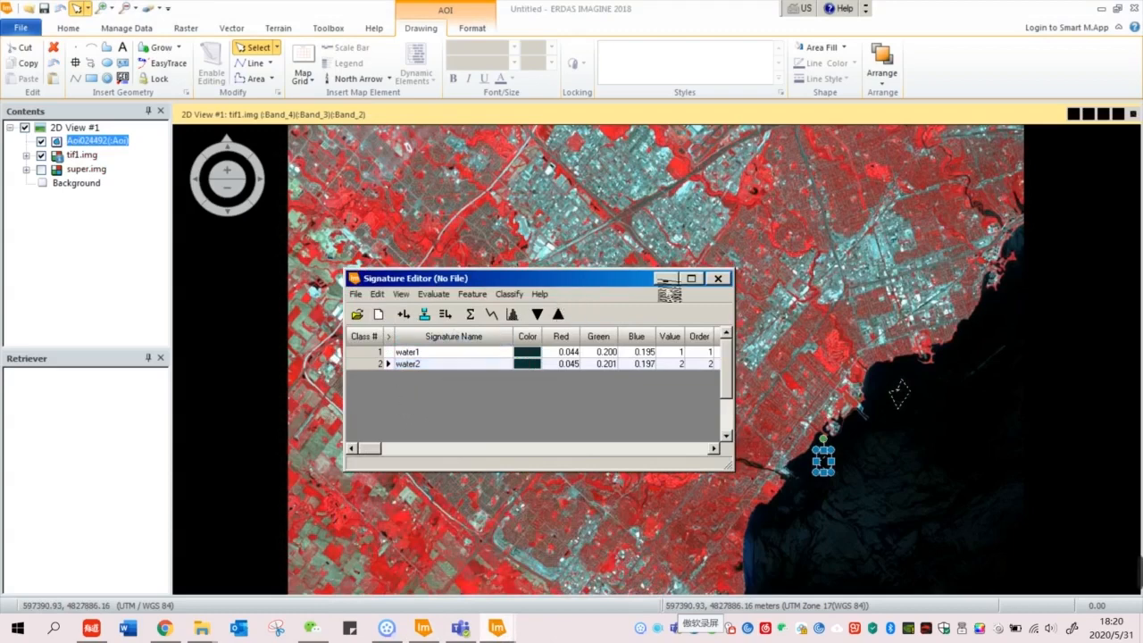
# Step: Draw a third polygon near the shoreline, add it as water3, and select all three signatures
pyautogui.click(665, 280)
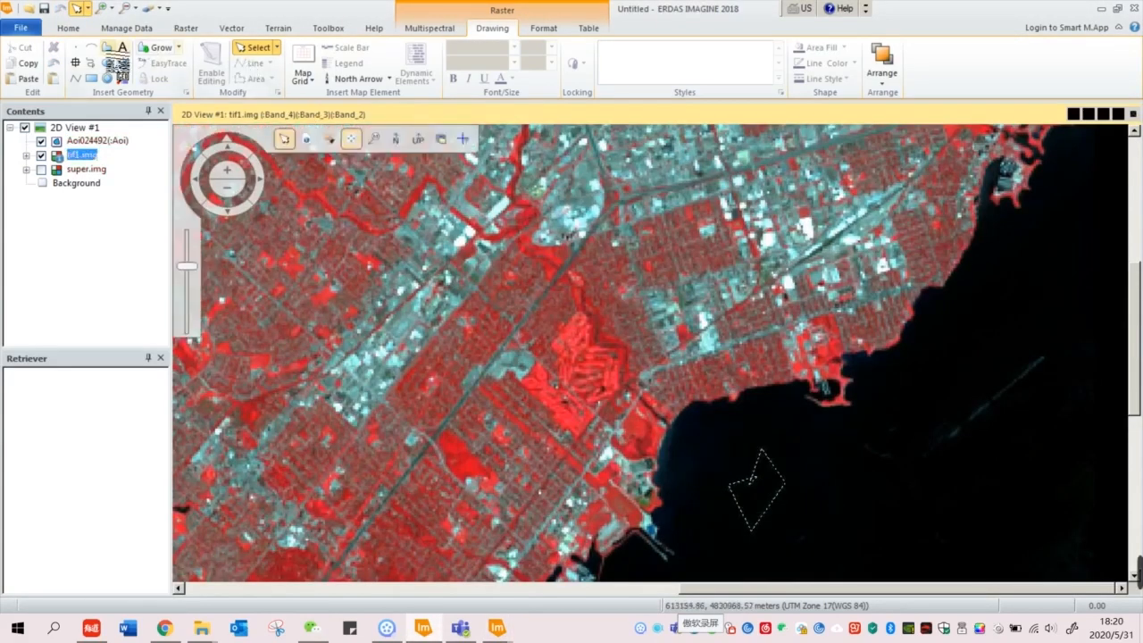
pyautogui.click(107, 48)
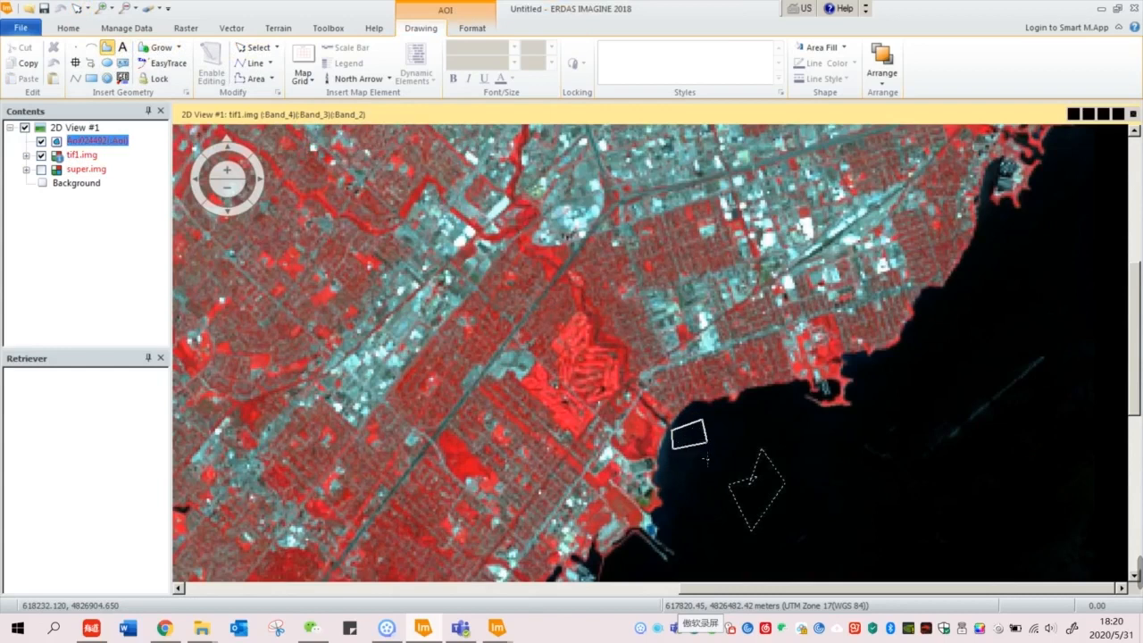
pyautogui.doubleClick(679, 460)
pyautogui.click(498, 627)
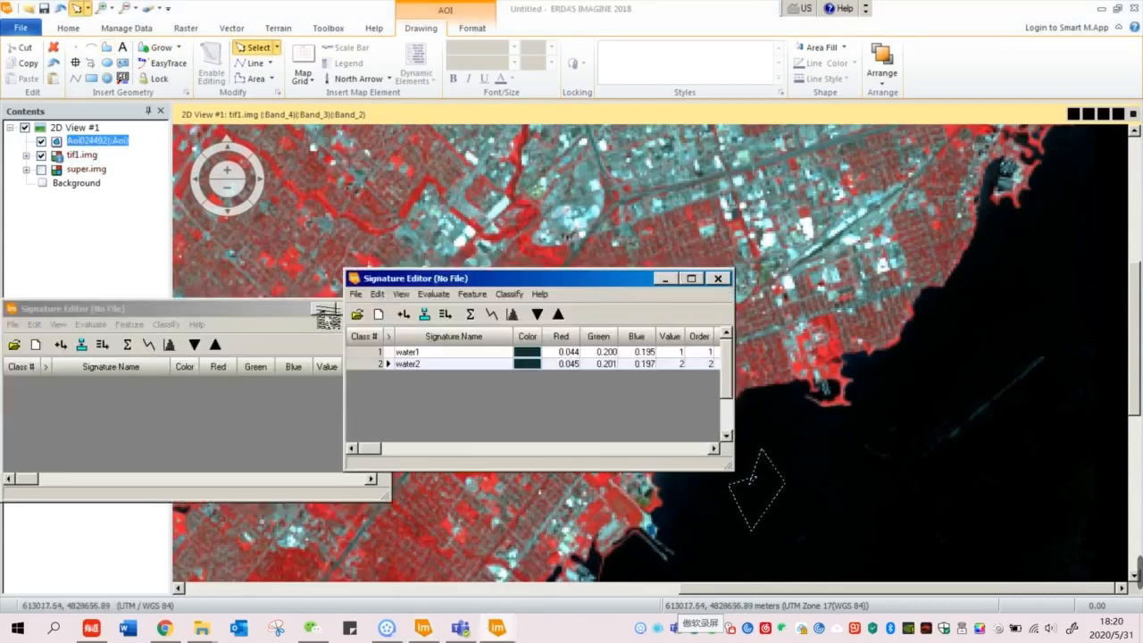
pyautogui.click(403, 314)
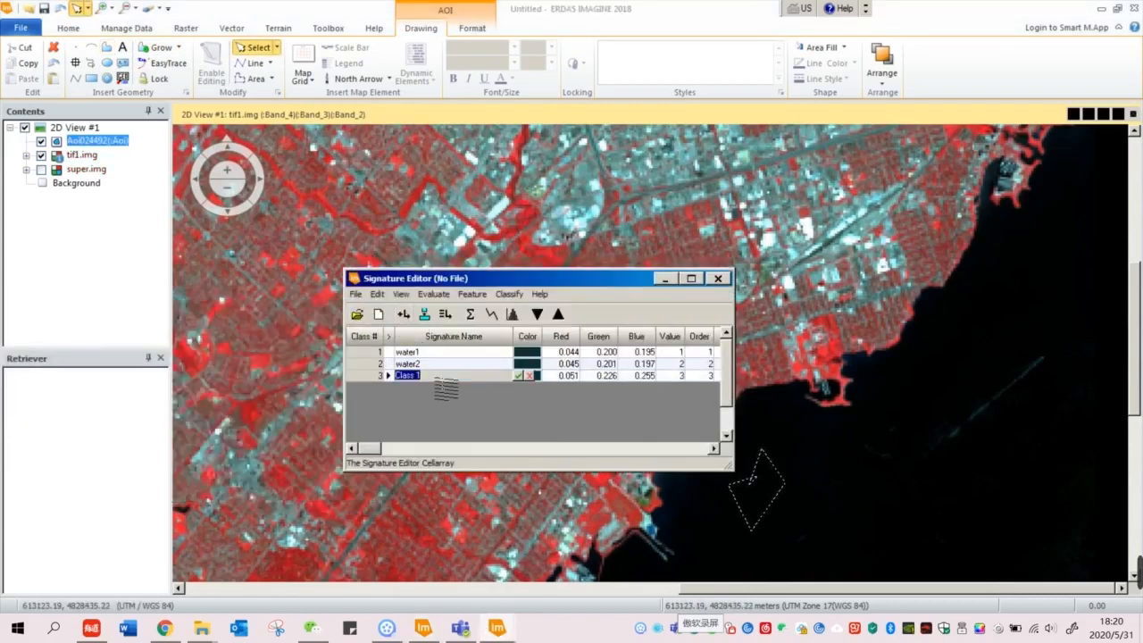
pyautogui.write('water3')
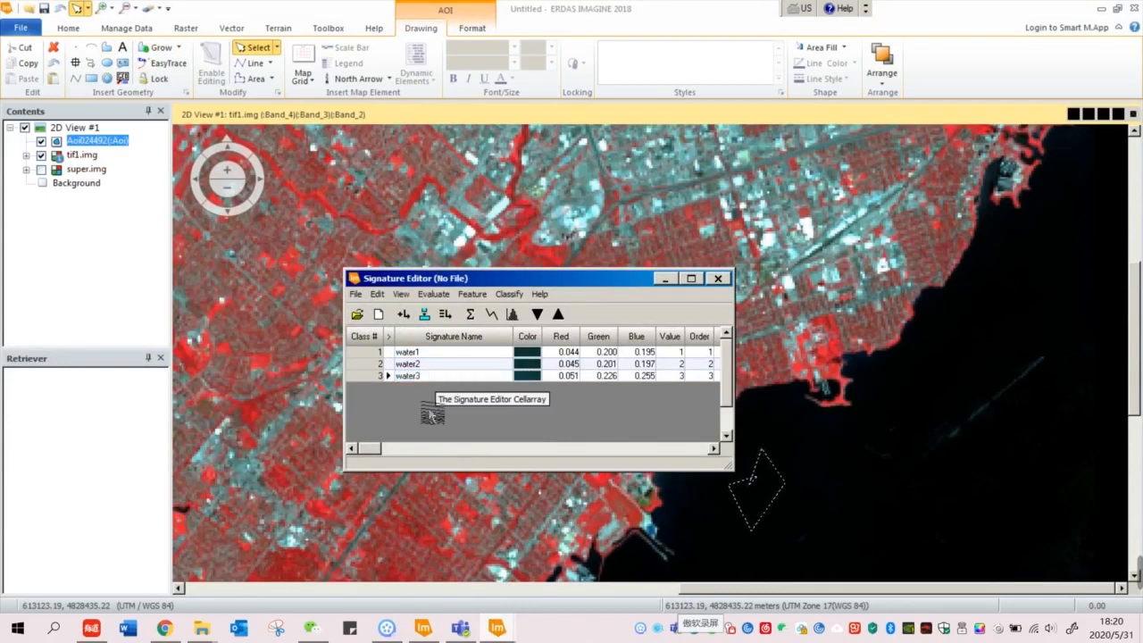
pyautogui.moveTo(521, 284); pyautogui.dragTo(597, 274)
pyautogui.moveTo(456, 343); pyautogui.dragTo(455, 377)
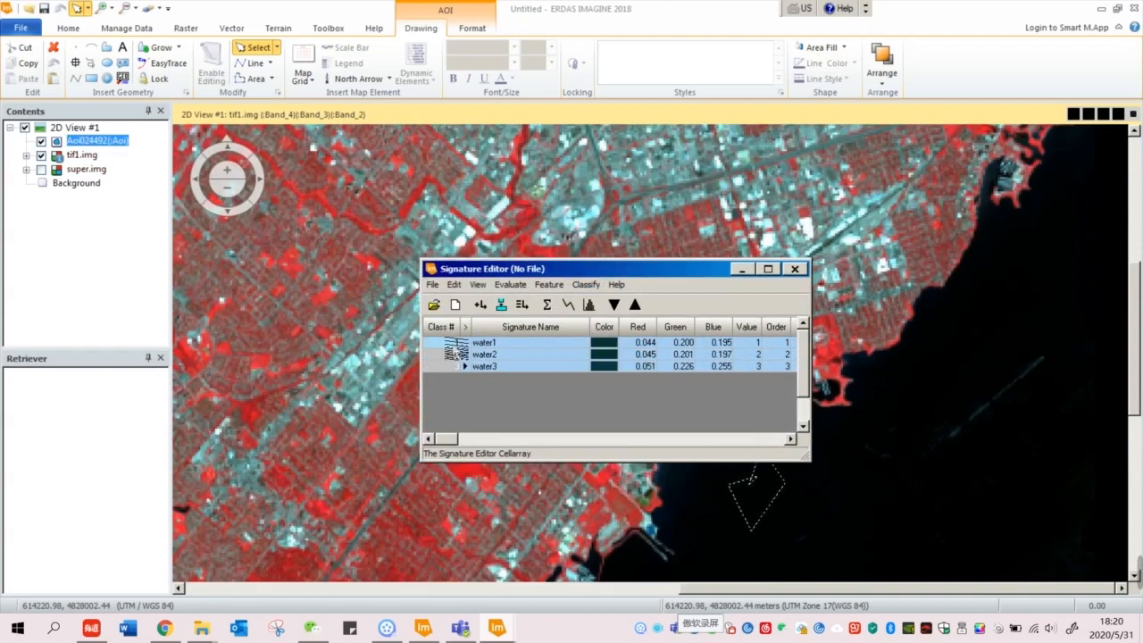
# Step: Merge the three water signatures into one and delete the three originals
pyautogui.click(524, 307)
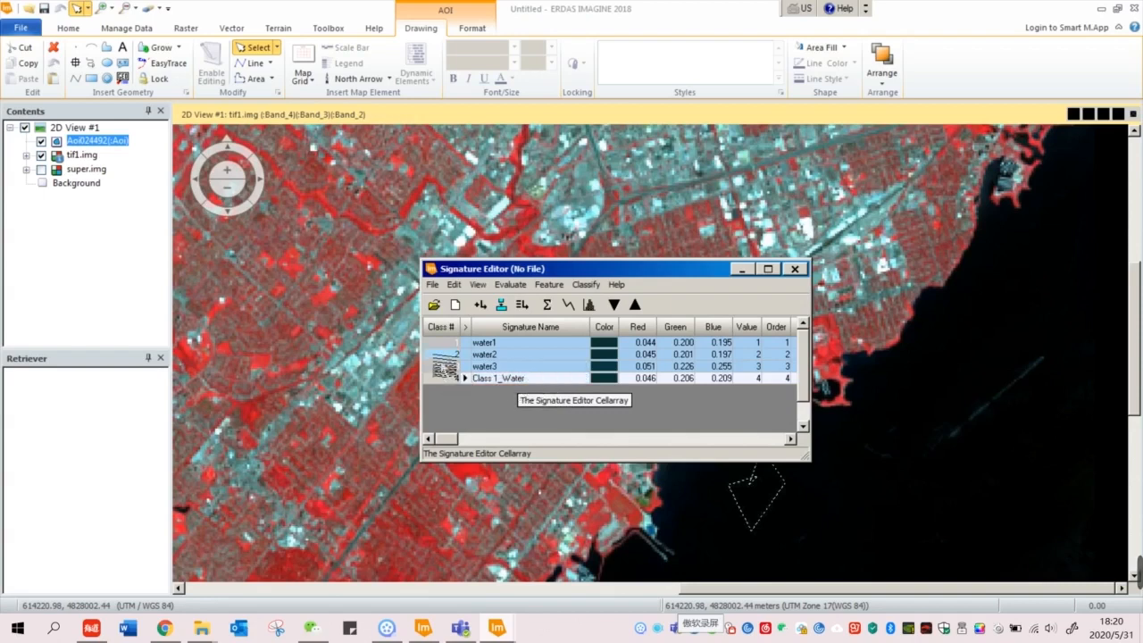
pyautogui.rightClick(444, 366)
pyautogui.click(469, 423)
# Step: Set the Signature Editor aside and zoom to show the full tif1.img image
pyautogui.moveTo(685, 271); pyautogui.dragTo(820, 269)
pyautogui.click(881, 267)
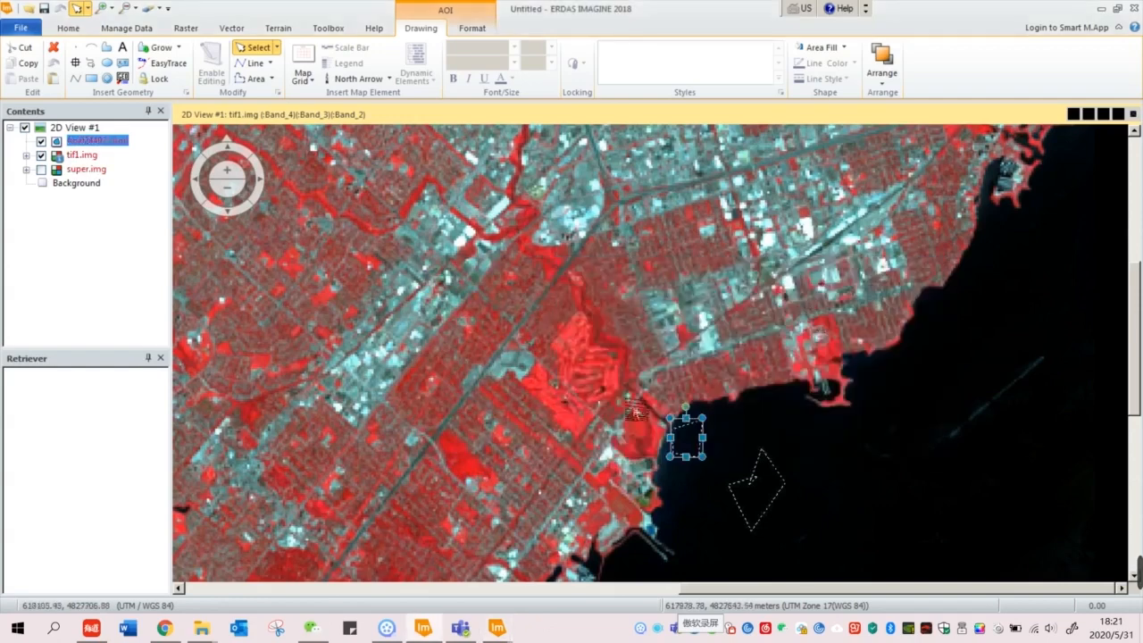
pyautogui.click(558, 434)
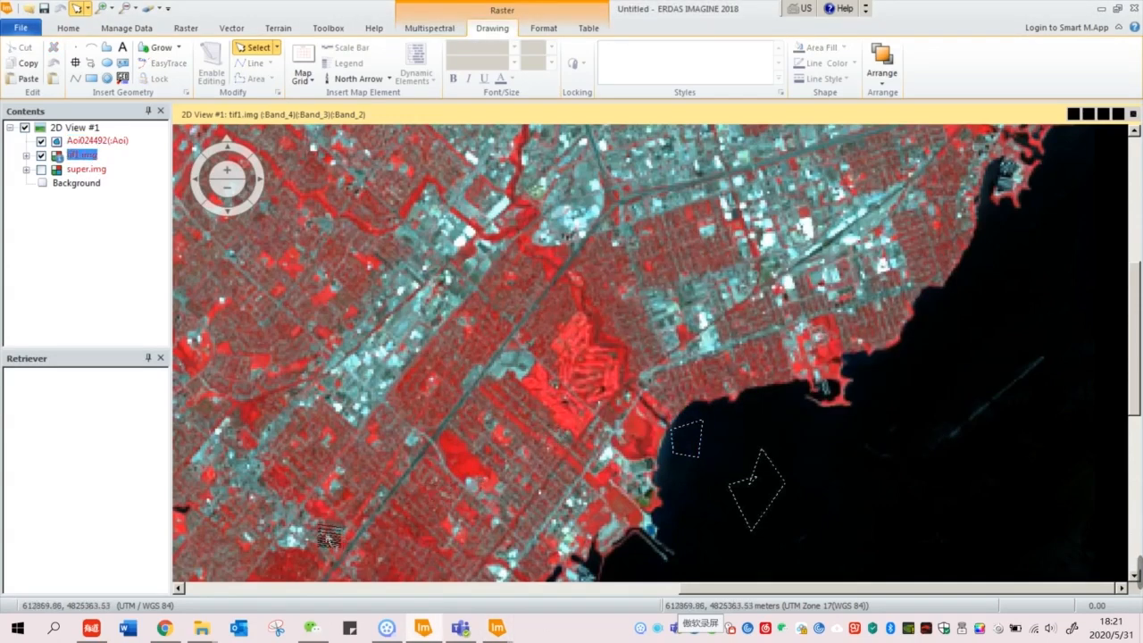
pyautogui.scroll(-3, 328, 536)
pyautogui.click(255, 587)
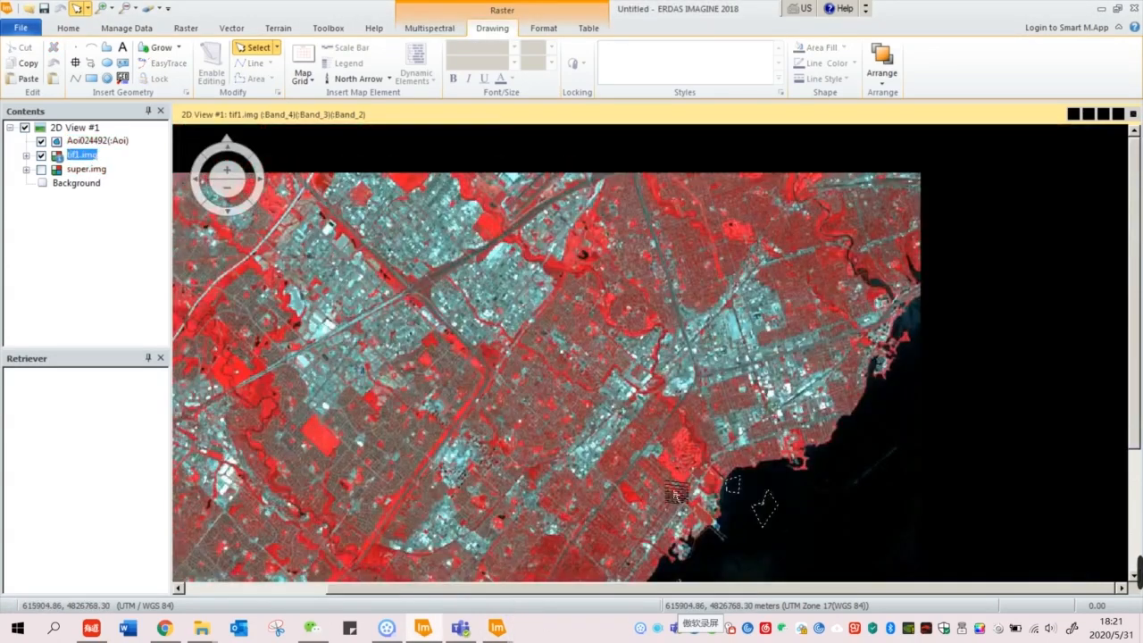
pyautogui.scroll(5, 676, 493)
pyautogui.scroll(-5, 676, 493)
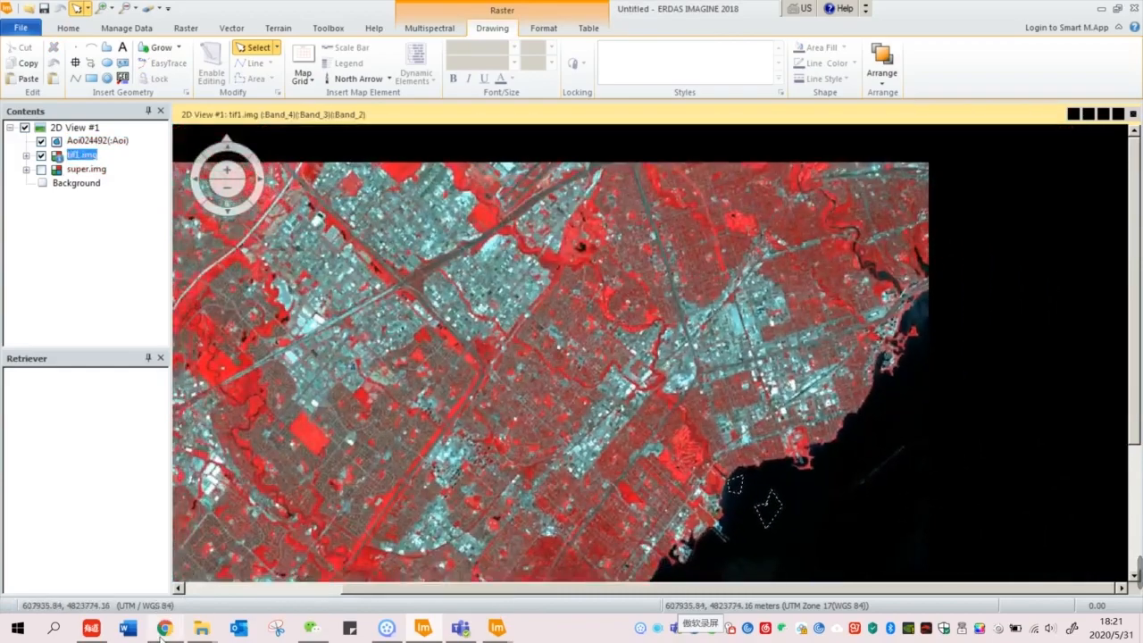
pyautogui.moveTo(162, 630)
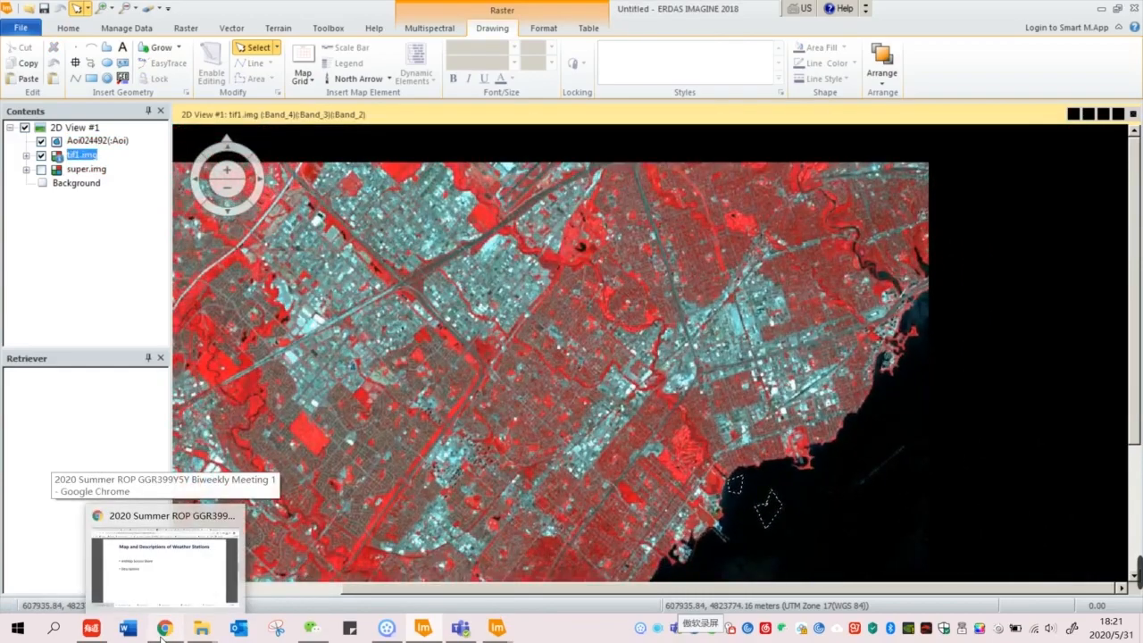
pyautogui.click(161, 630)
pyautogui.scroll(-4, 554, 340)
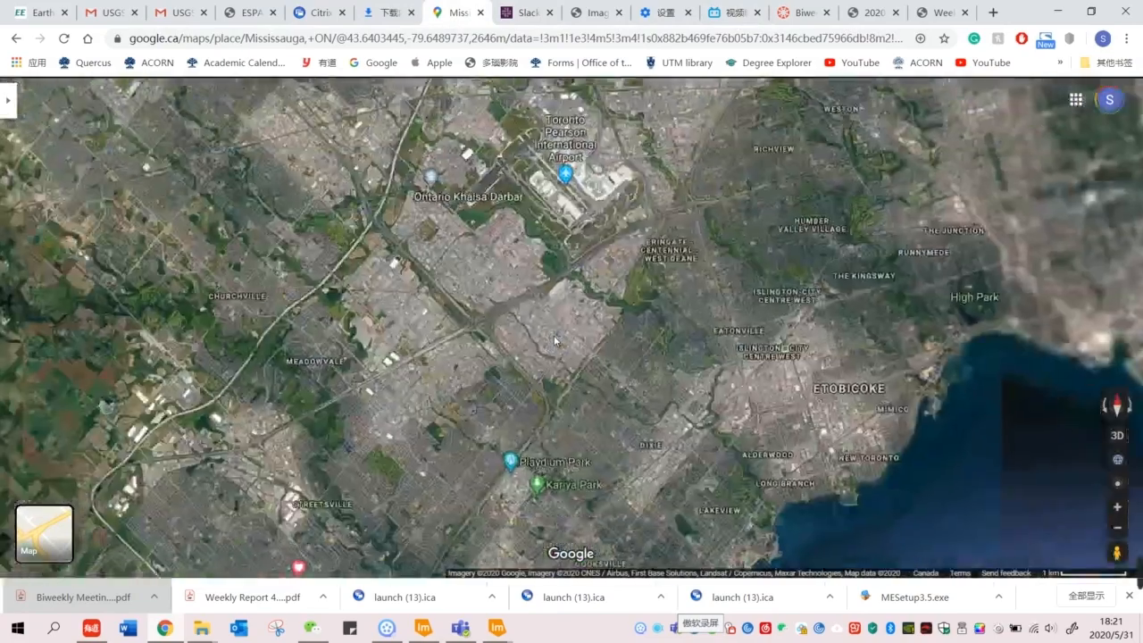
pyautogui.scroll(-3, 554, 340)
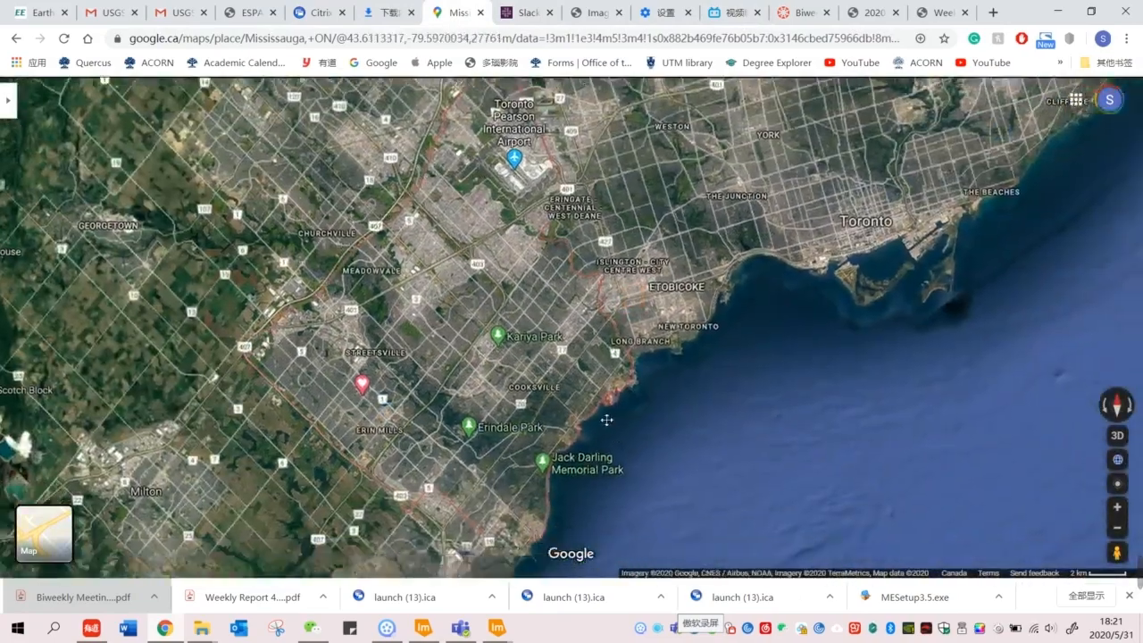
pyautogui.moveTo(607, 419); pyautogui.dragTo(586, 380)
pyautogui.scroll(2, 333, 374)
pyautogui.moveTo(504, 284); pyautogui.dragTo(468, 324)
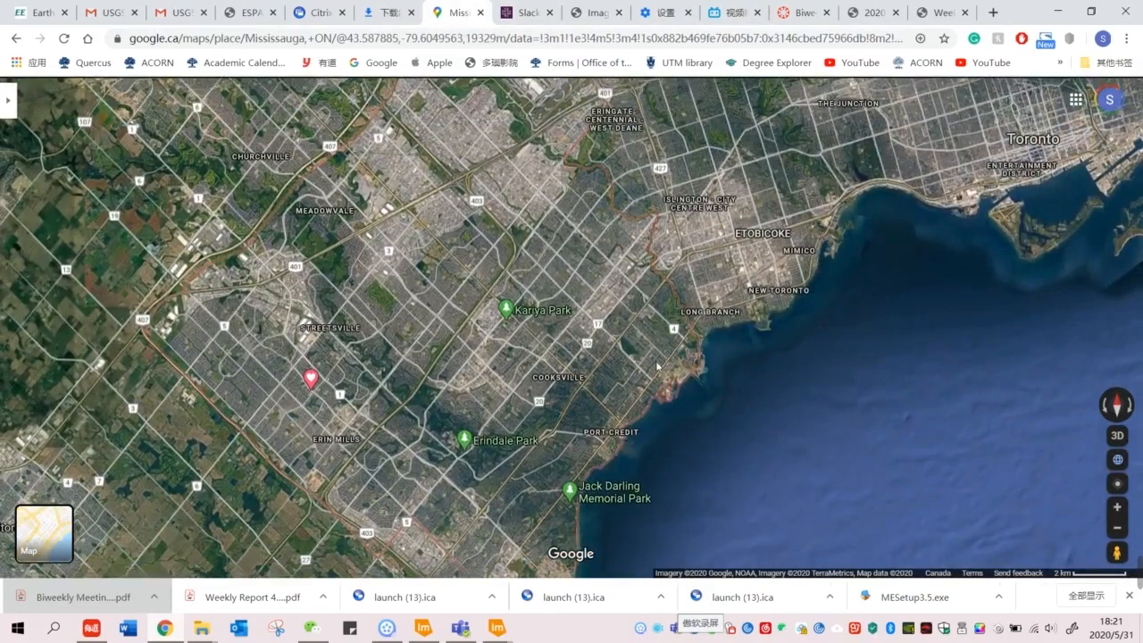
pyautogui.scroll(5, 526, 437)
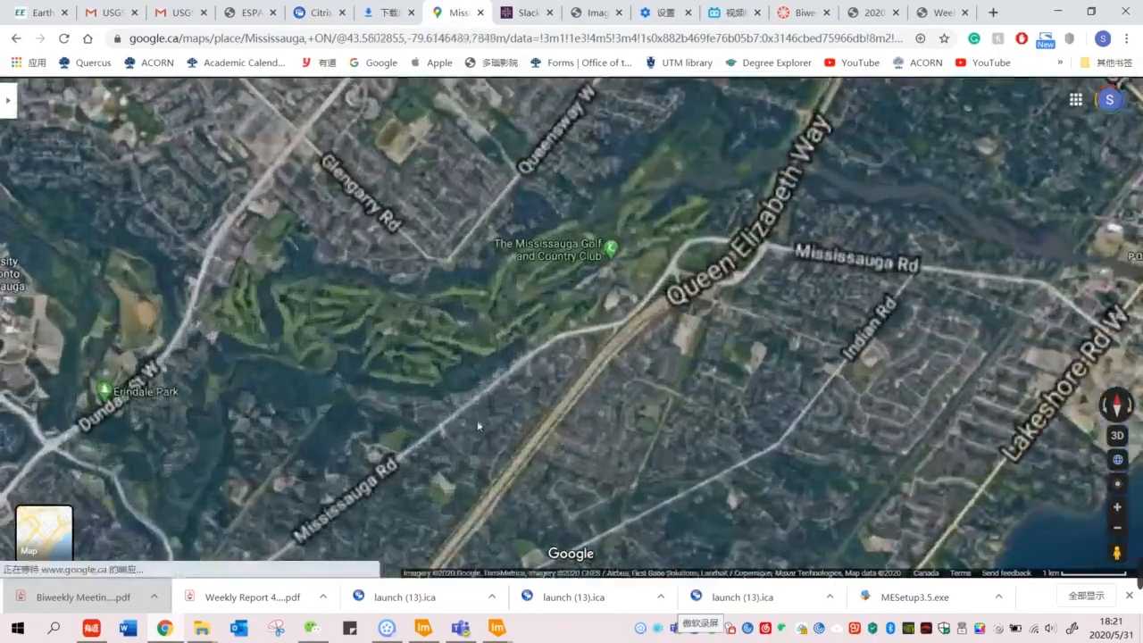
pyautogui.scroll(2, 403, 326)
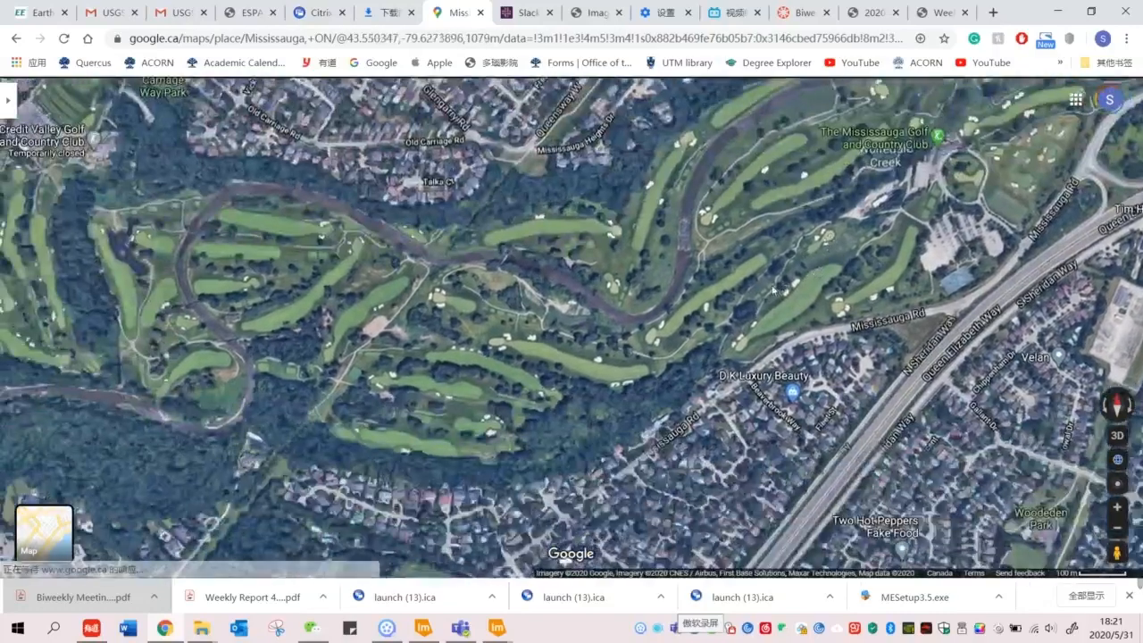
pyautogui.moveTo(195, 293); pyautogui.dragTo(334, 295)
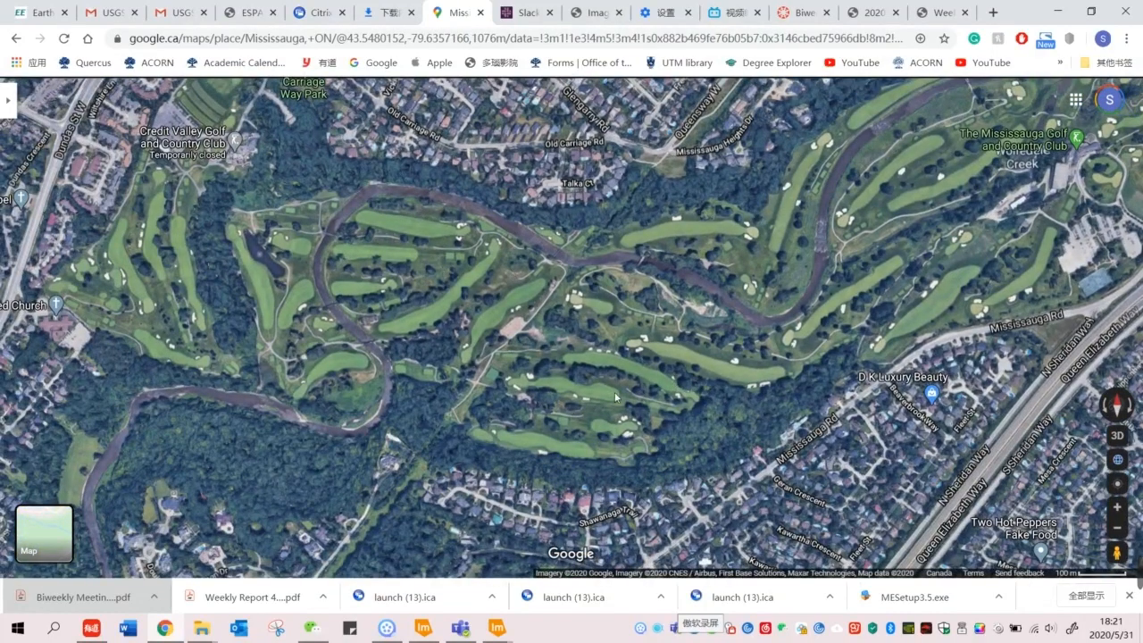
pyautogui.click(425, 628)
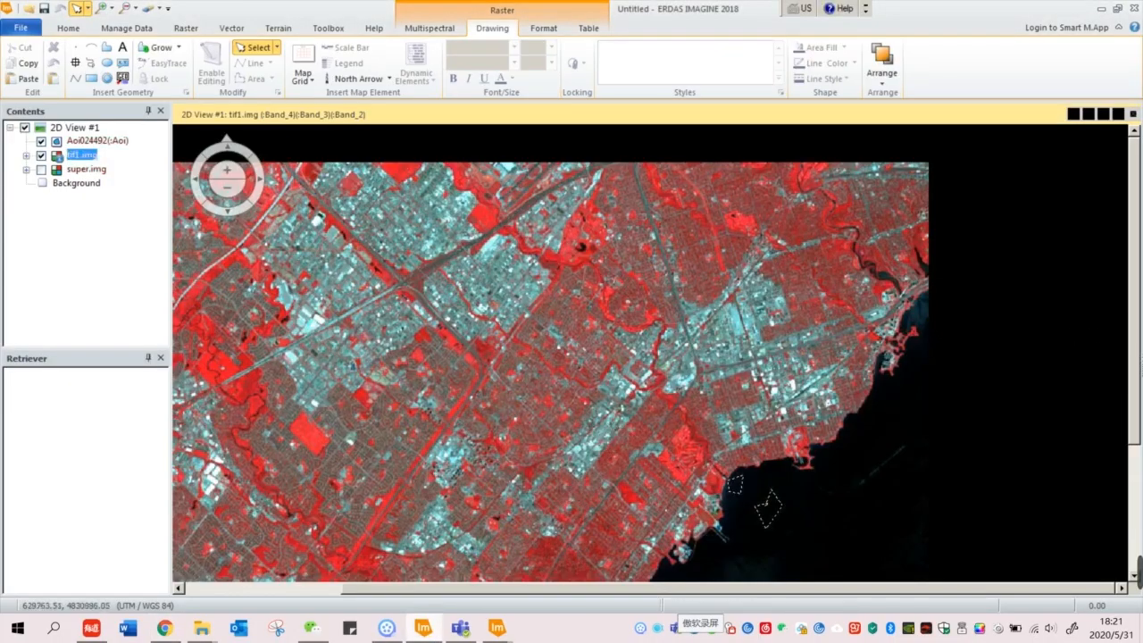
# Step: Draw a polygon over the grassy area by the river and add it as a grassland signature
pyautogui.scroll(-5, 559, 479)
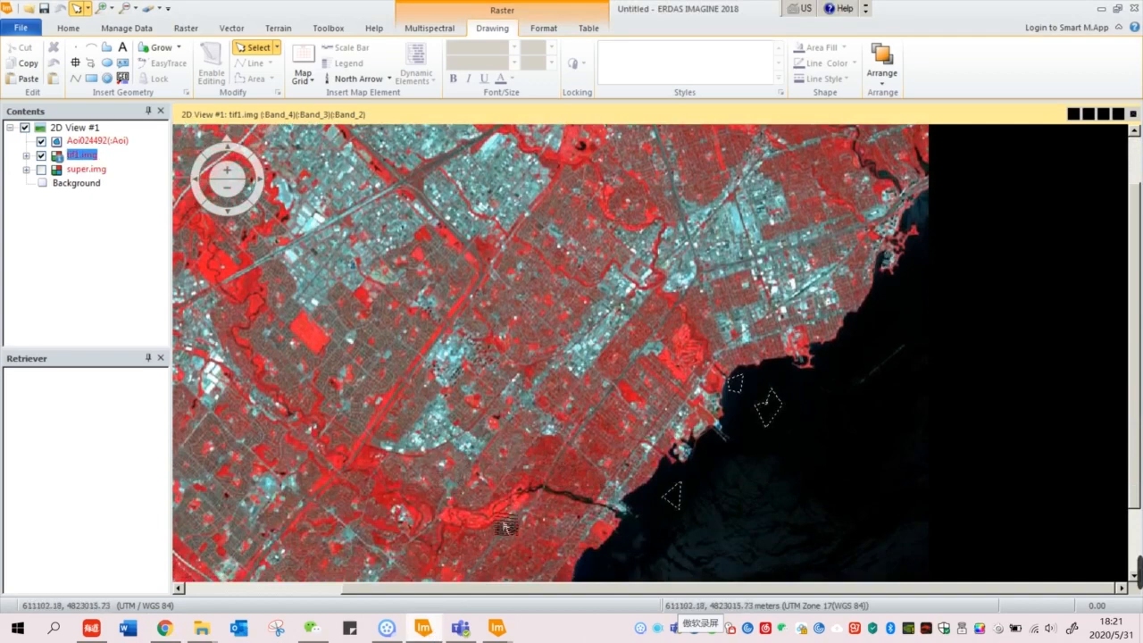
pyautogui.scroll(5, 482, 537)
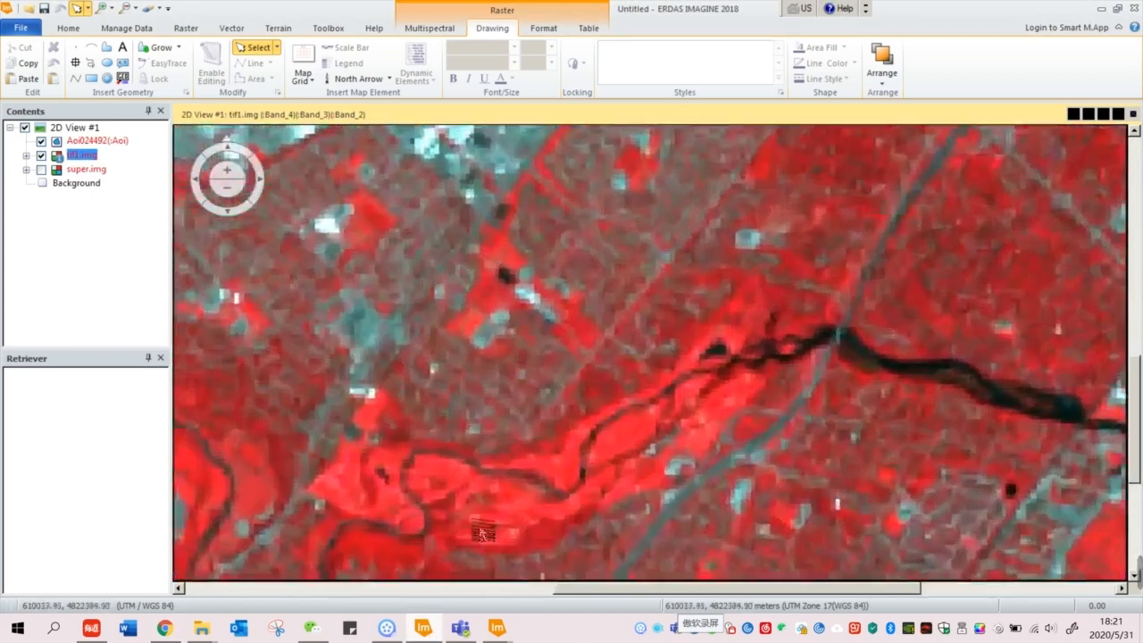
pyautogui.scroll(-7, 658, 353)
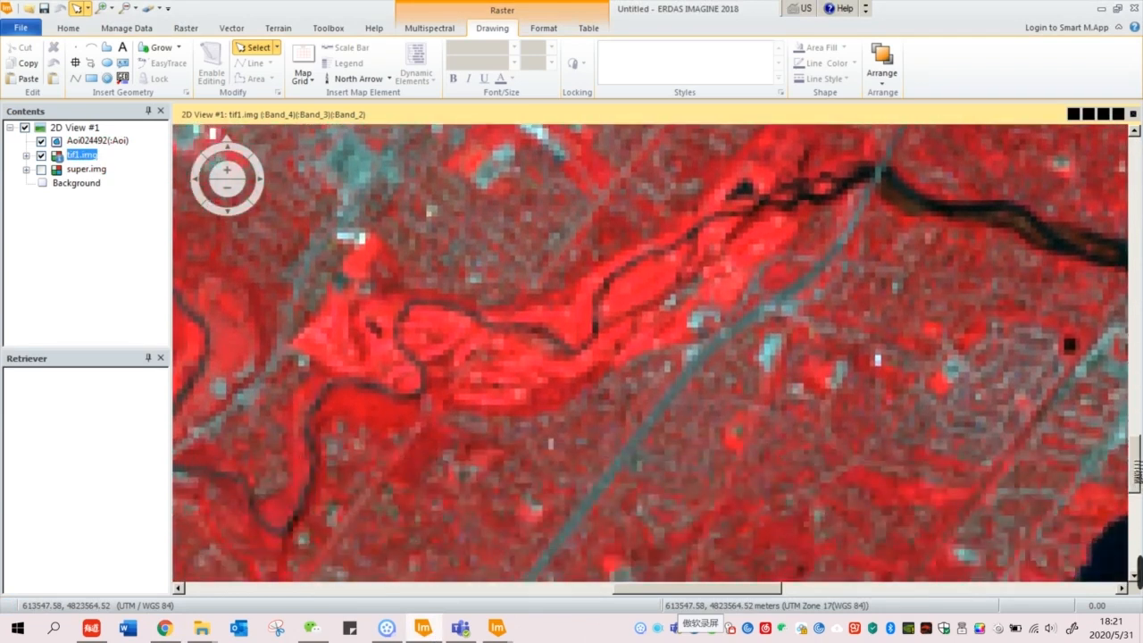
pyautogui.click(107, 45)
pyautogui.click(487, 393)
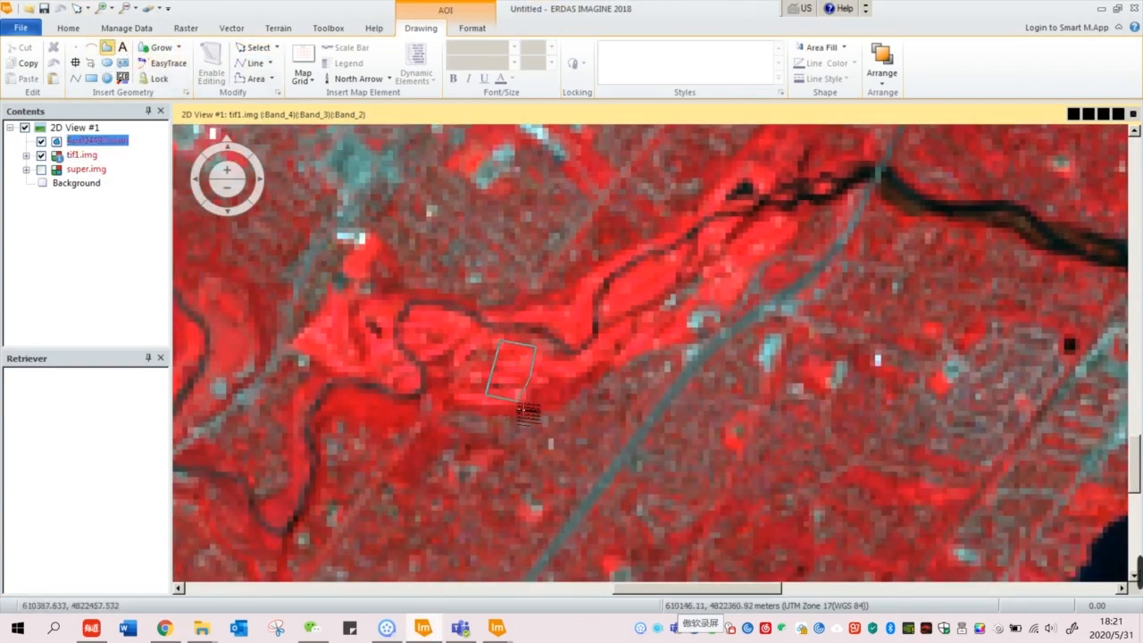
pyautogui.doubleClick(494, 404)
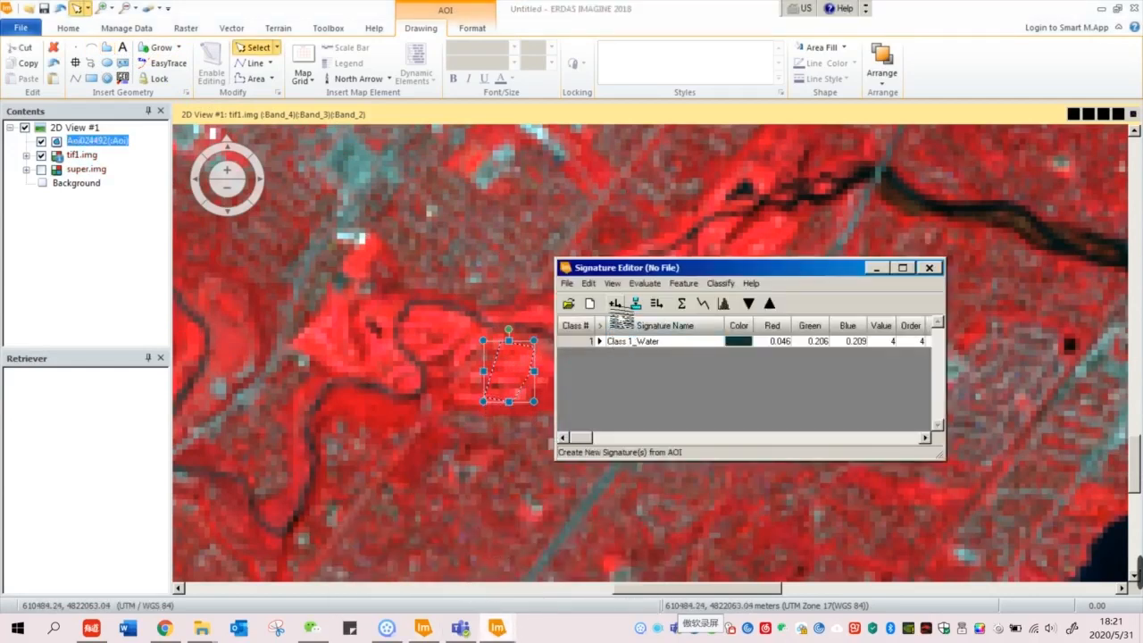
pyautogui.click(615, 303)
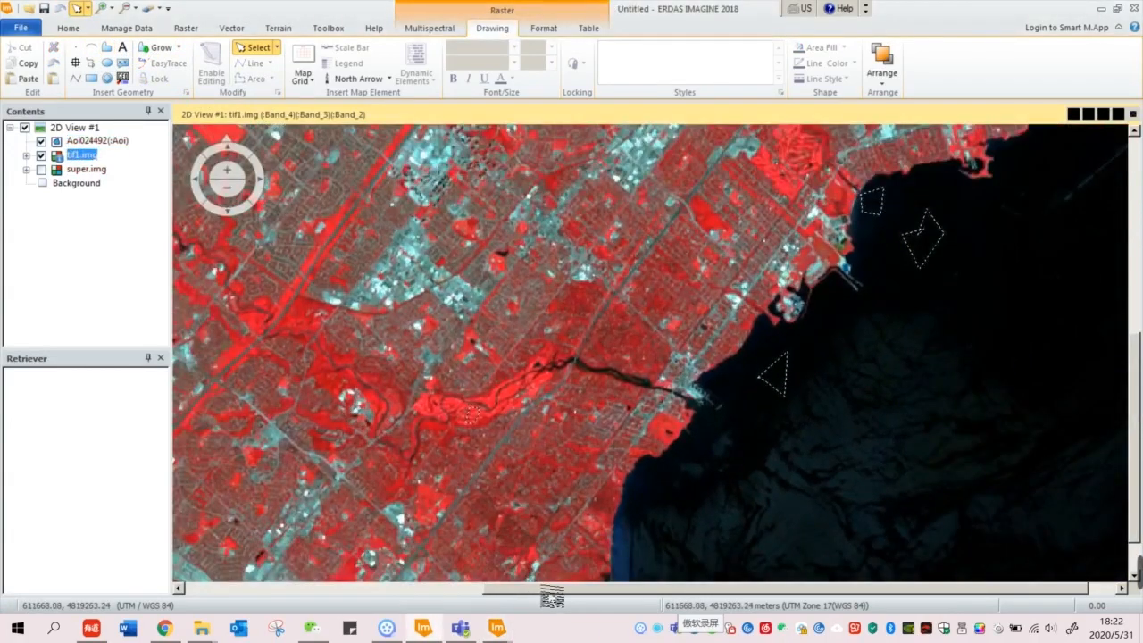
# Step: Zoom out and scroll the 2D View to frame the full tif1.img image
pyautogui.moveTo(542, 587); pyautogui.dragTo(406, 589)
pyautogui.scroll(-1, 337, 359)
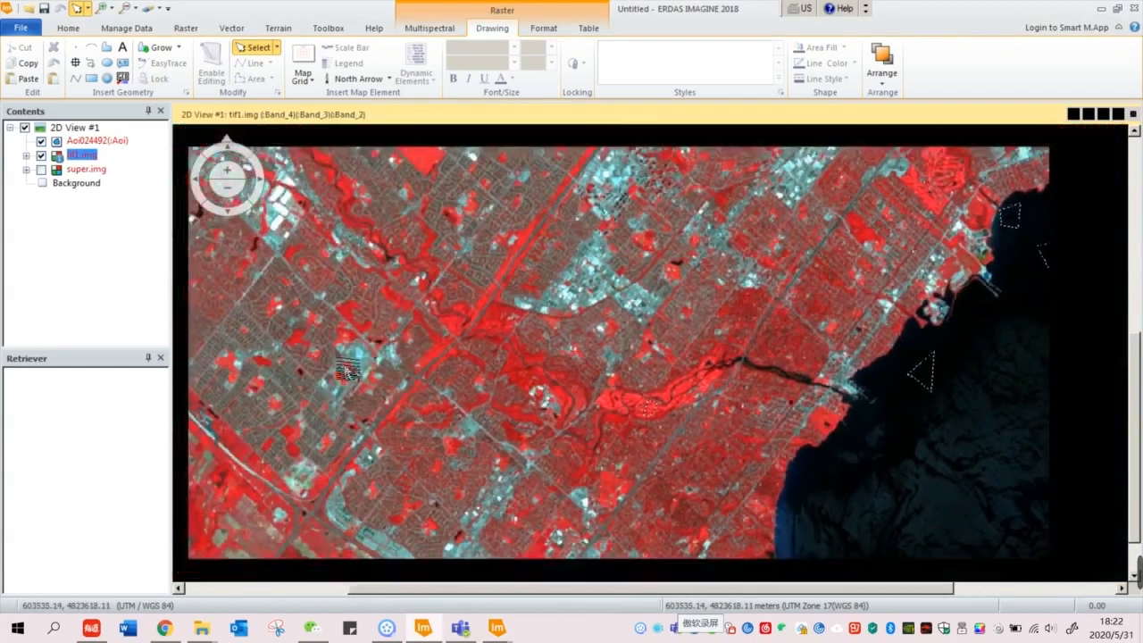
pyautogui.scroll(-5, 337, 359)
pyautogui.scroll(2, 293, 359)
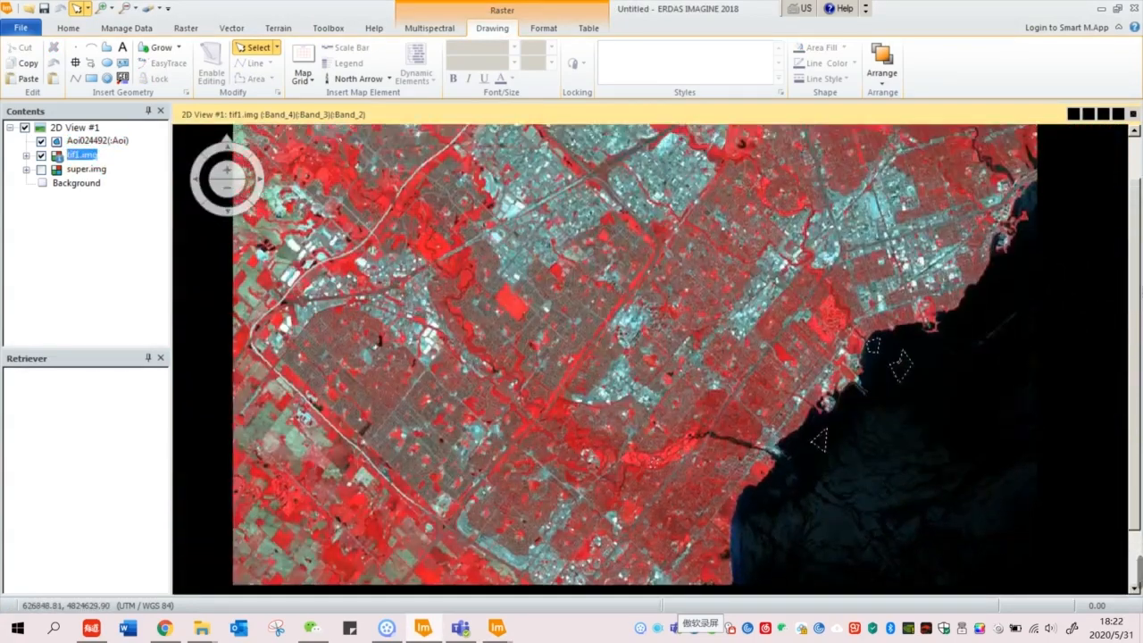
pyautogui.moveTo(1134, 283); pyautogui.dragTo(1134, 261)
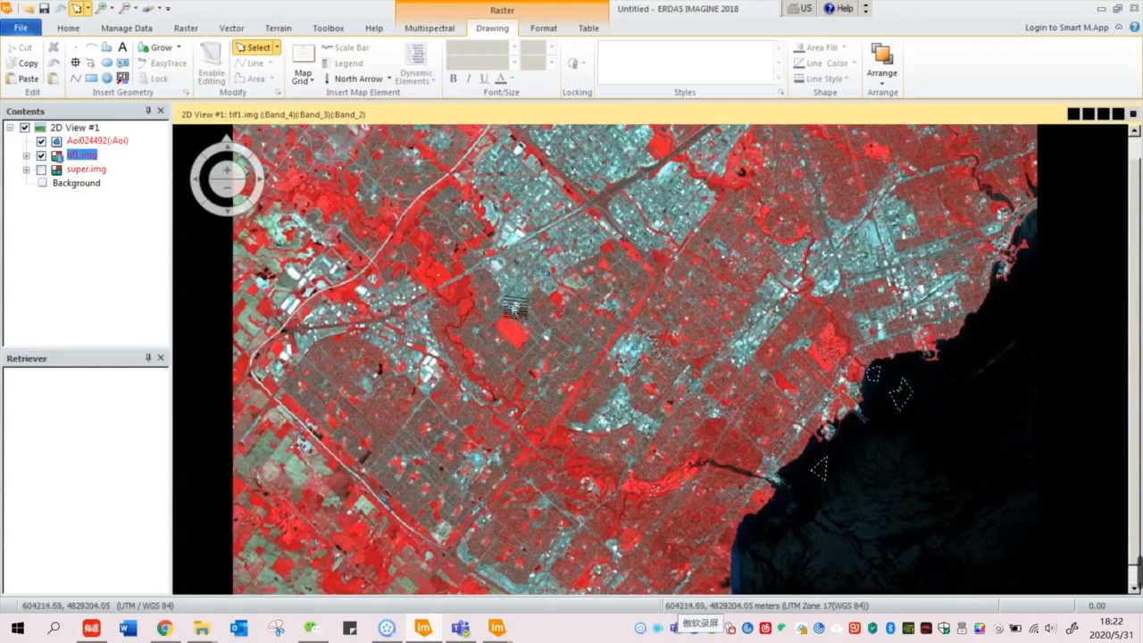
# Step: Pan and zoom Google Maps satellite to BraeBen Golf Course, then return to ERDAS
pyautogui.click(162, 629)
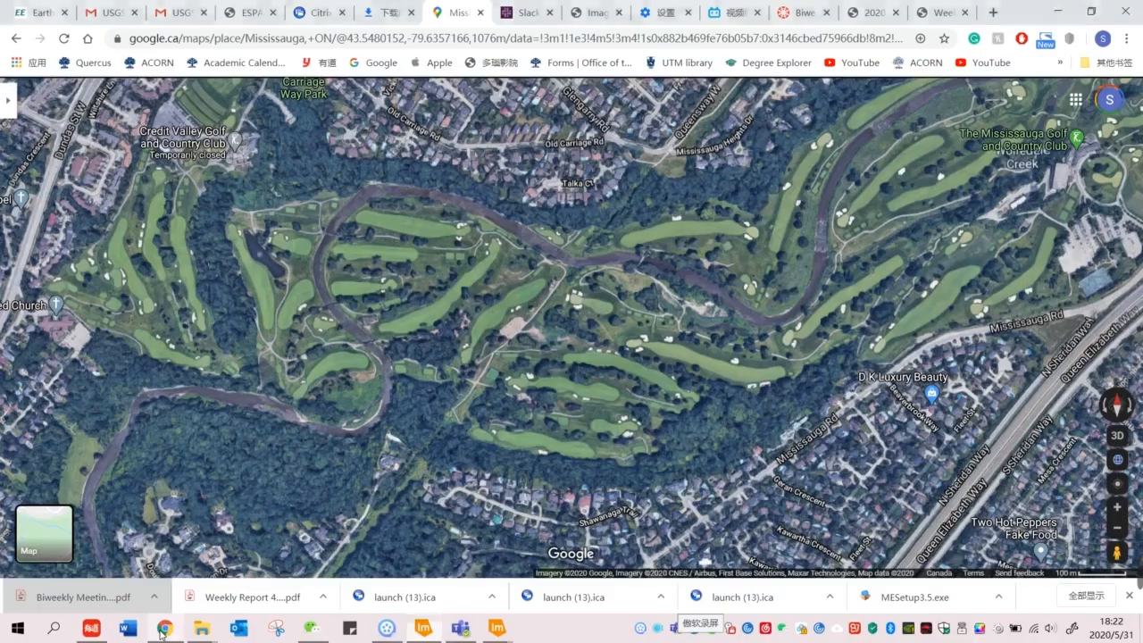
pyautogui.click(395, 405)
pyautogui.scroll(-5, 410, 332)
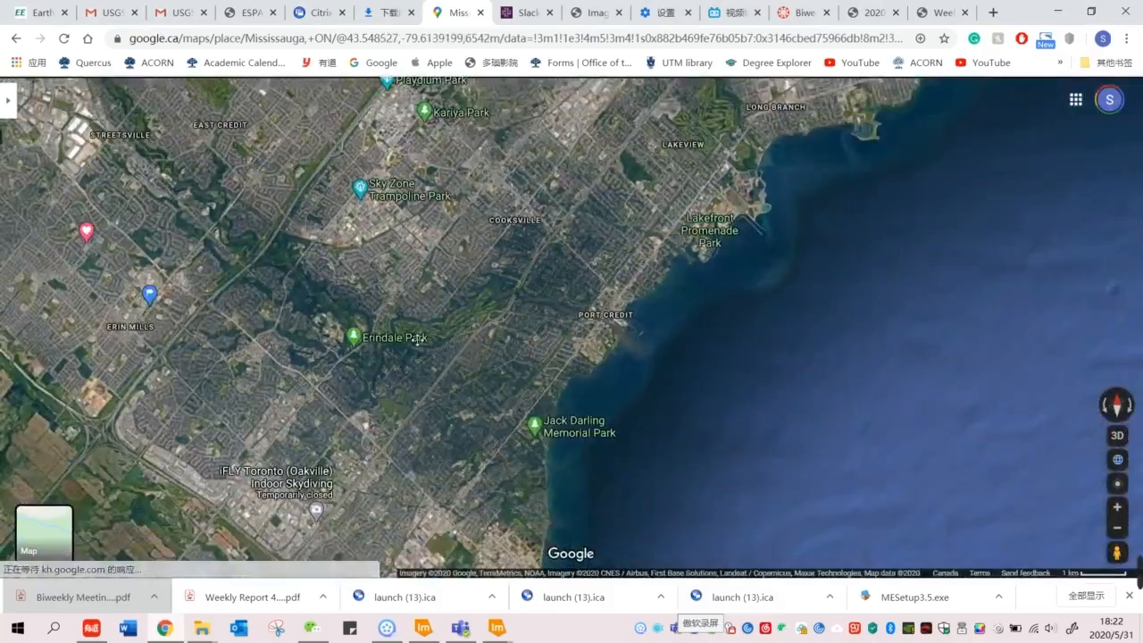
pyautogui.moveTo(411, 334); pyautogui.dragTo(609, 488)
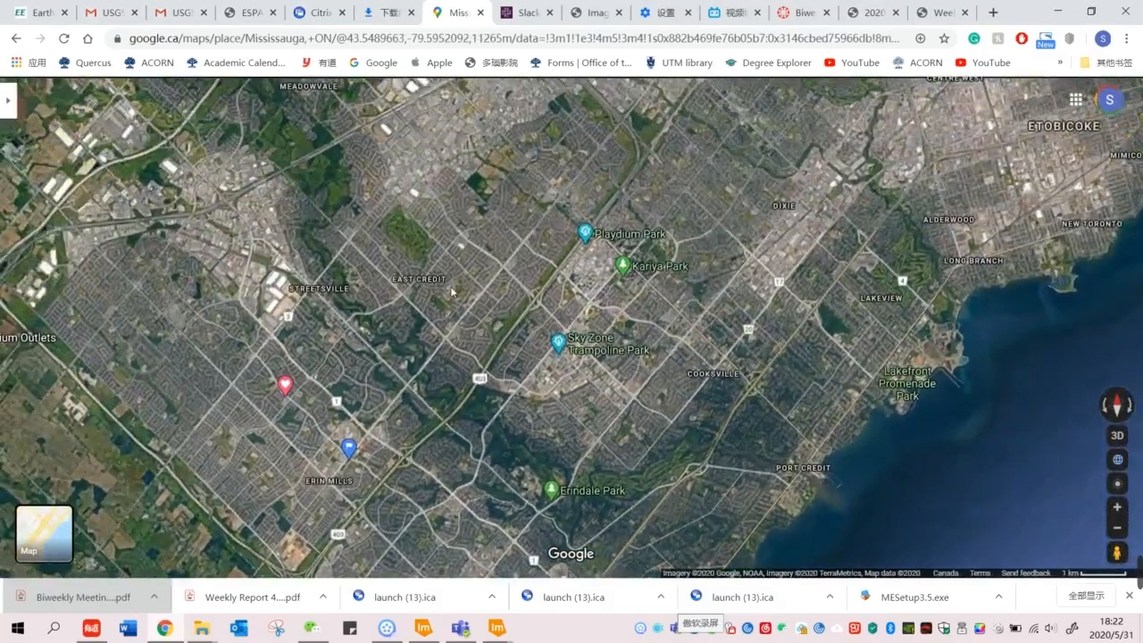
pyautogui.moveTo(410, 255); pyautogui.dragTo(516, 388)
pyautogui.scroll(5, 516, 388)
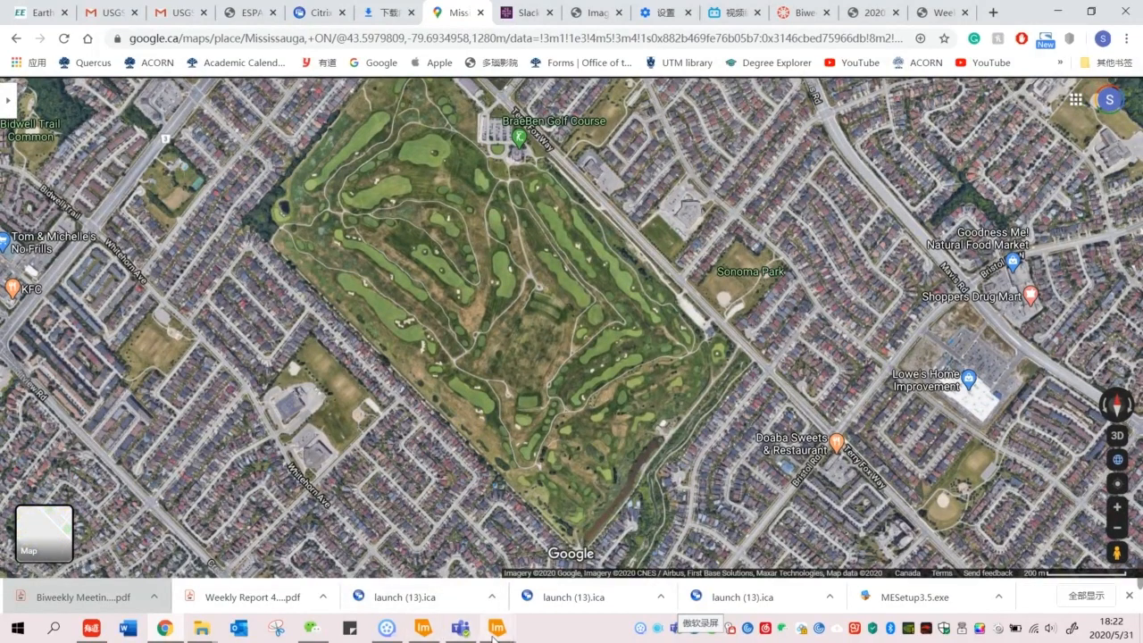
pyautogui.moveTo(492, 635)
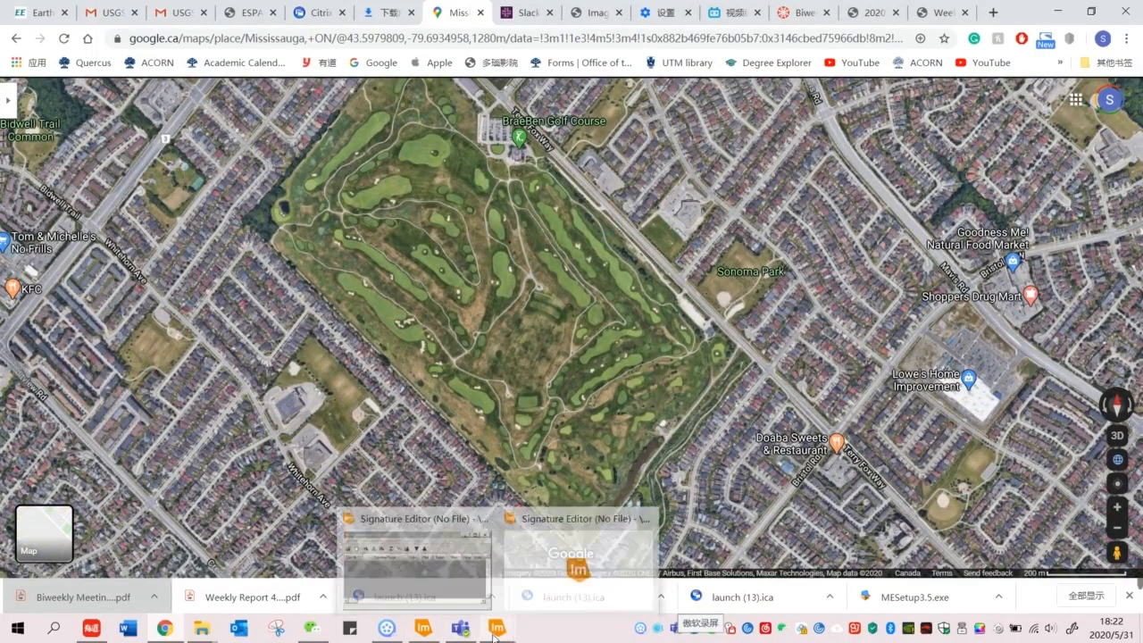
pyautogui.click(440, 637)
pyautogui.scroll(3, 513, 347)
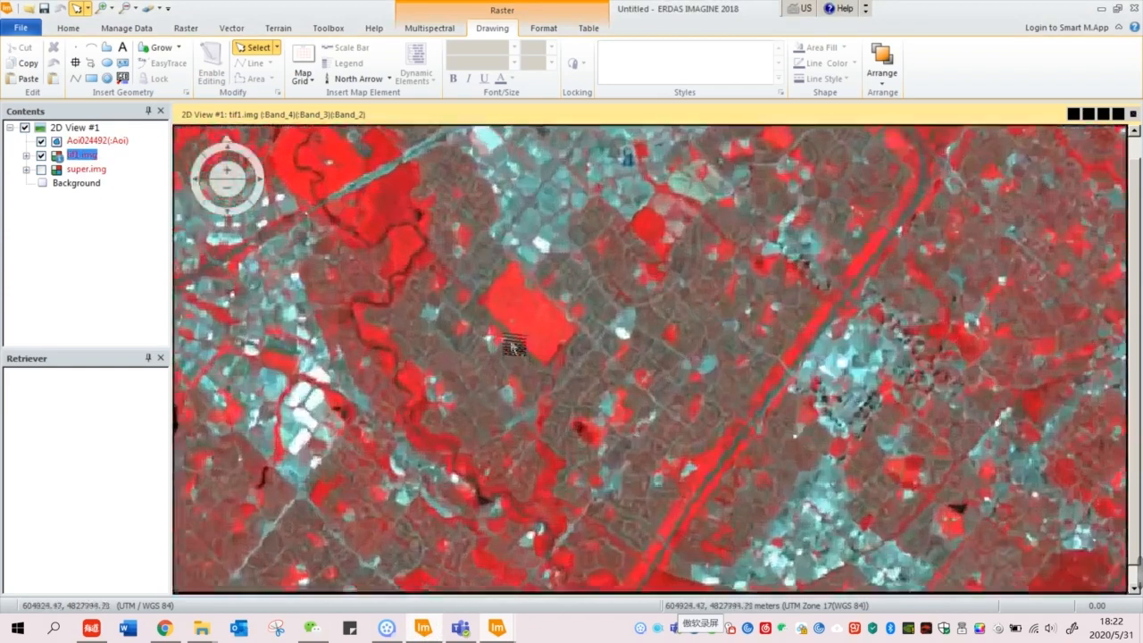
# Step: Outline the bright red field with an AOI polygon
pyautogui.click(106, 48)
pyautogui.click(509, 317)
pyautogui.click(532, 273)
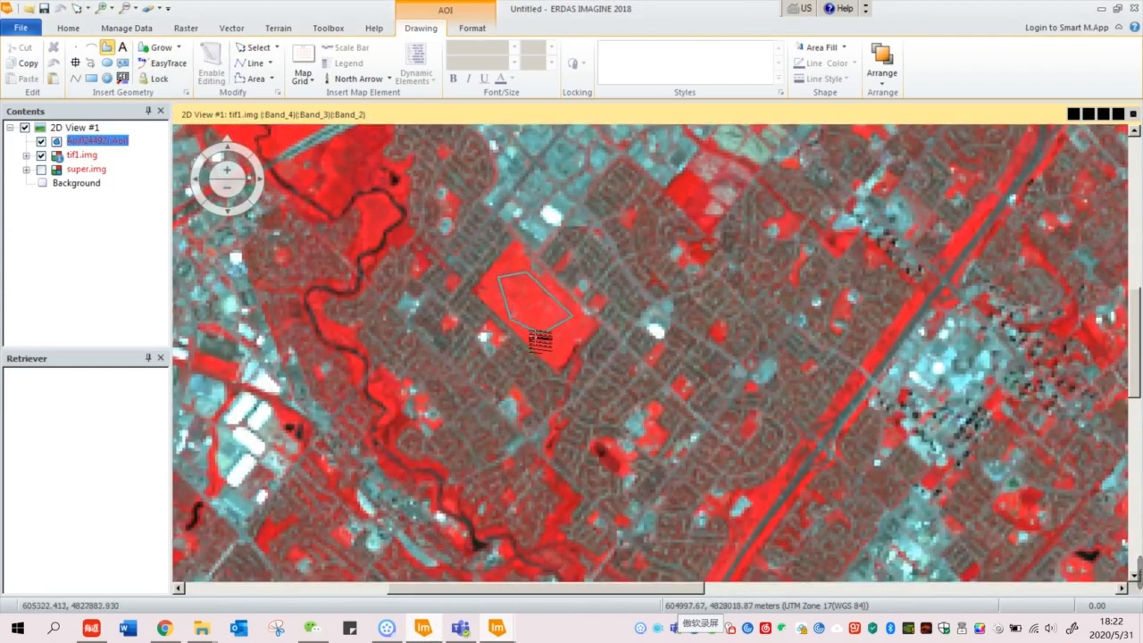
pyautogui.doubleClick(520, 327)
# Step: Add the outlined field to the Signature Editor as signature 'grassland2'
pyautogui.moveTo(496, 626)
pyautogui.click(548, 581)
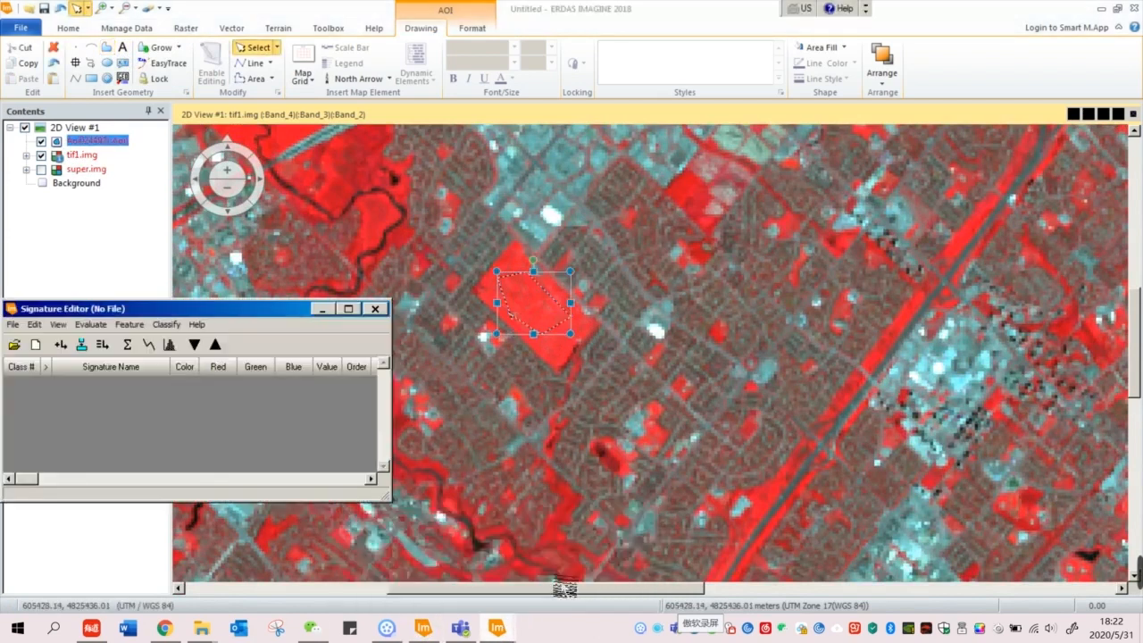
pyautogui.click(323, 308)
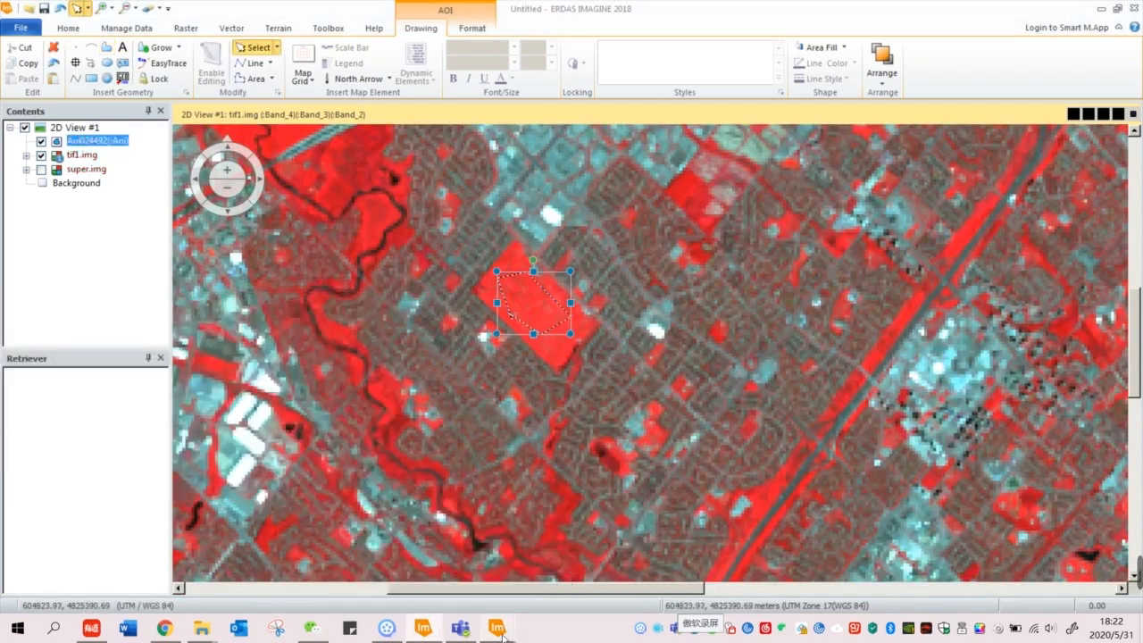
pyautogui.moveTo(496, 628)
pyautogui.click(431, 527)
pyautogui.click(615, 304)
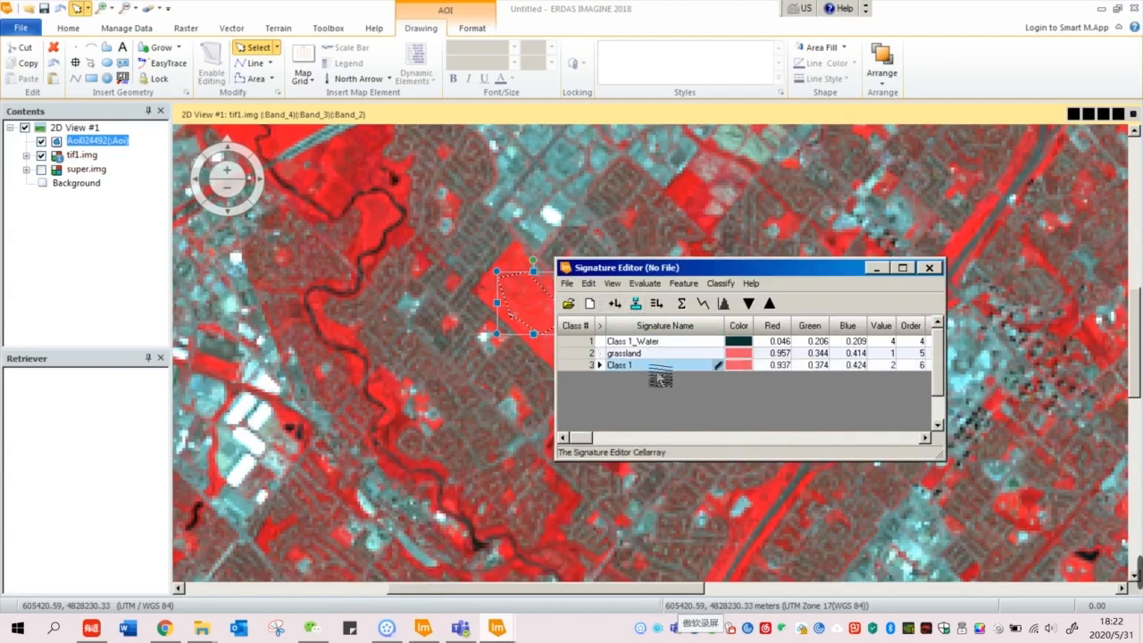
pyautogui.write('grassland')
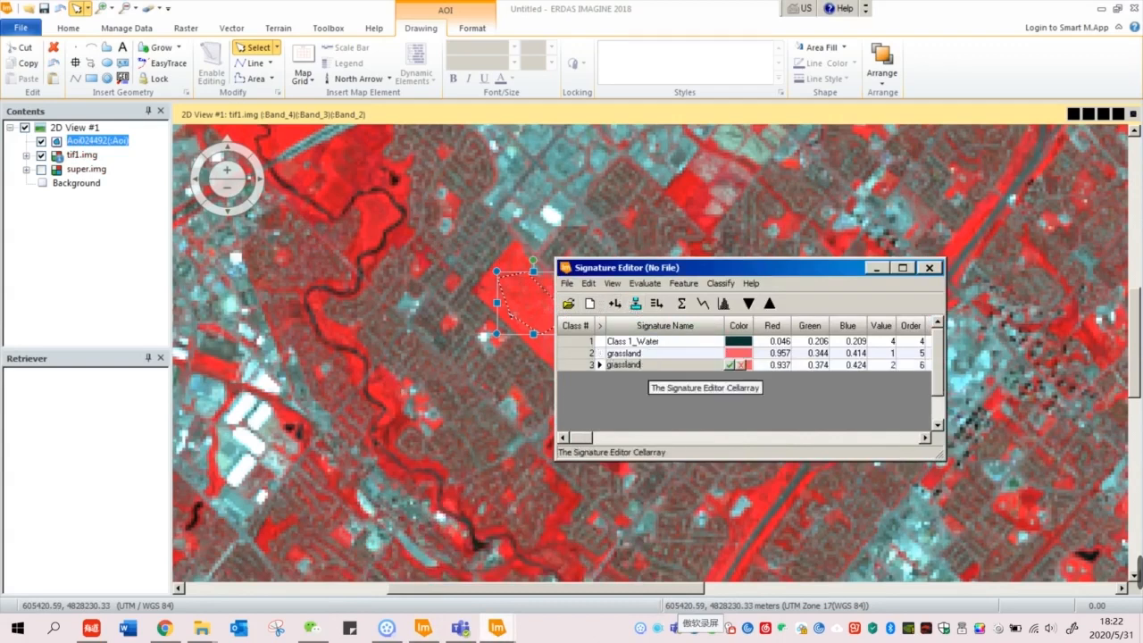
pyautogui.write('2')
pyautogui.press('Return')
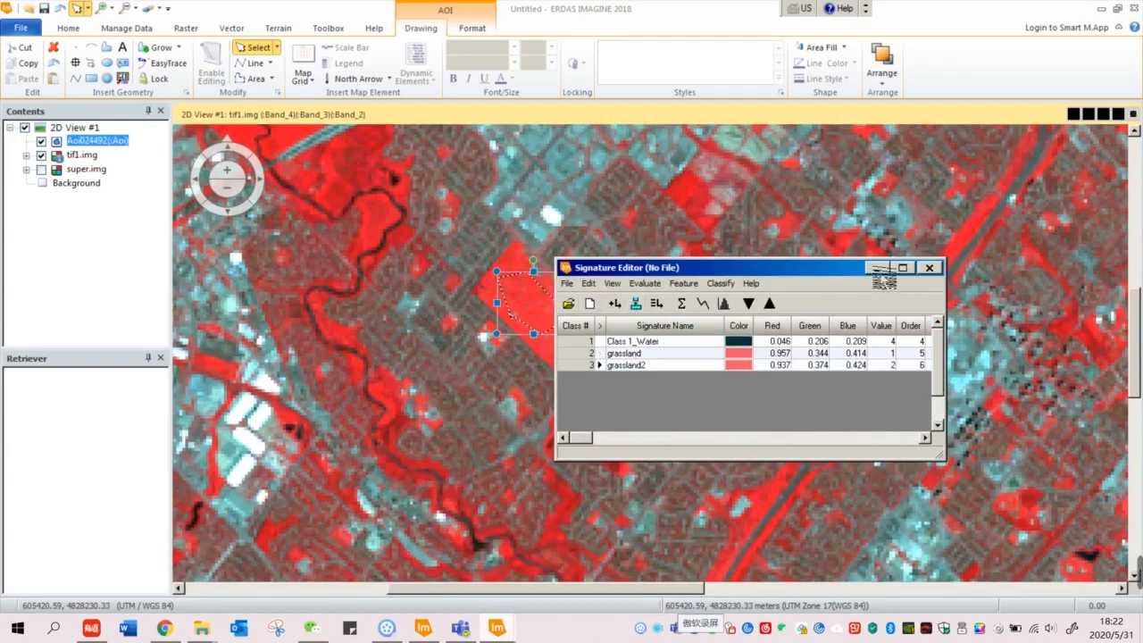
# Step: Hide the Signature Editor and switch back to the Google Maps satellite view
pyautogui.click(879, 269)
pyautogui.click(538, 414)
pyautogui.scroll(-5, 539, 414)
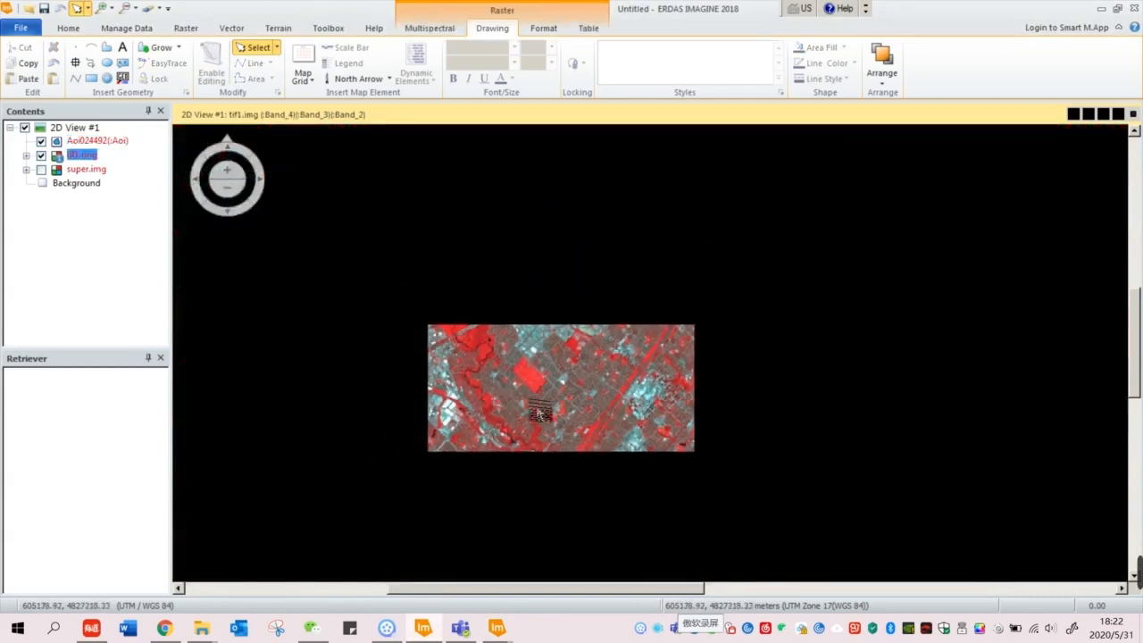
pyautogui.scroll(3, 539, 414)
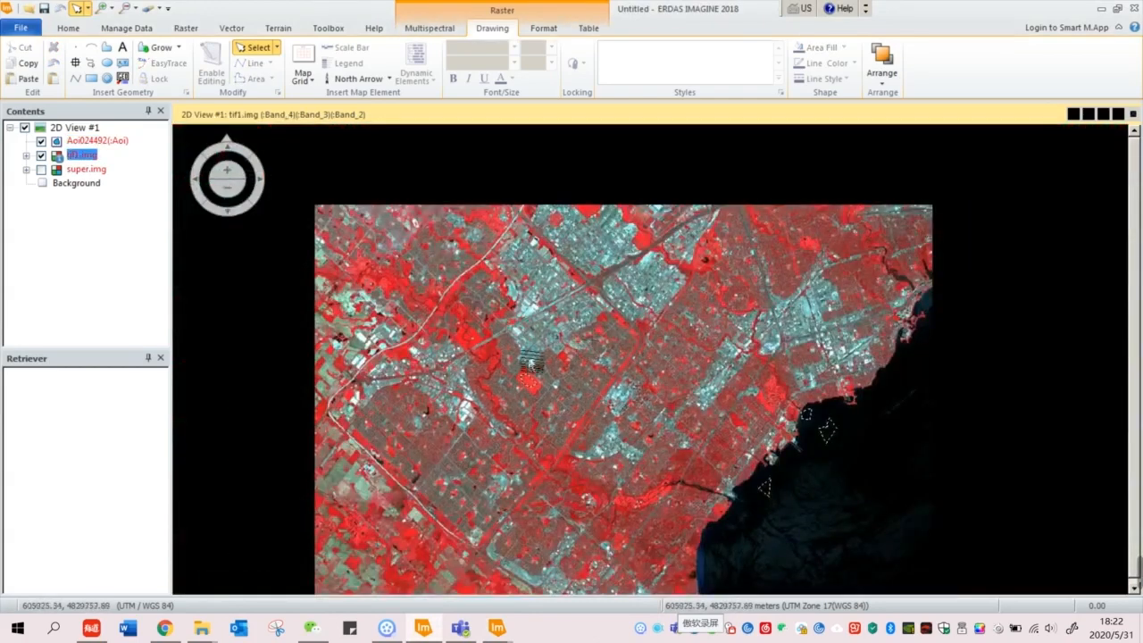
pyautogui.click(164, 628)
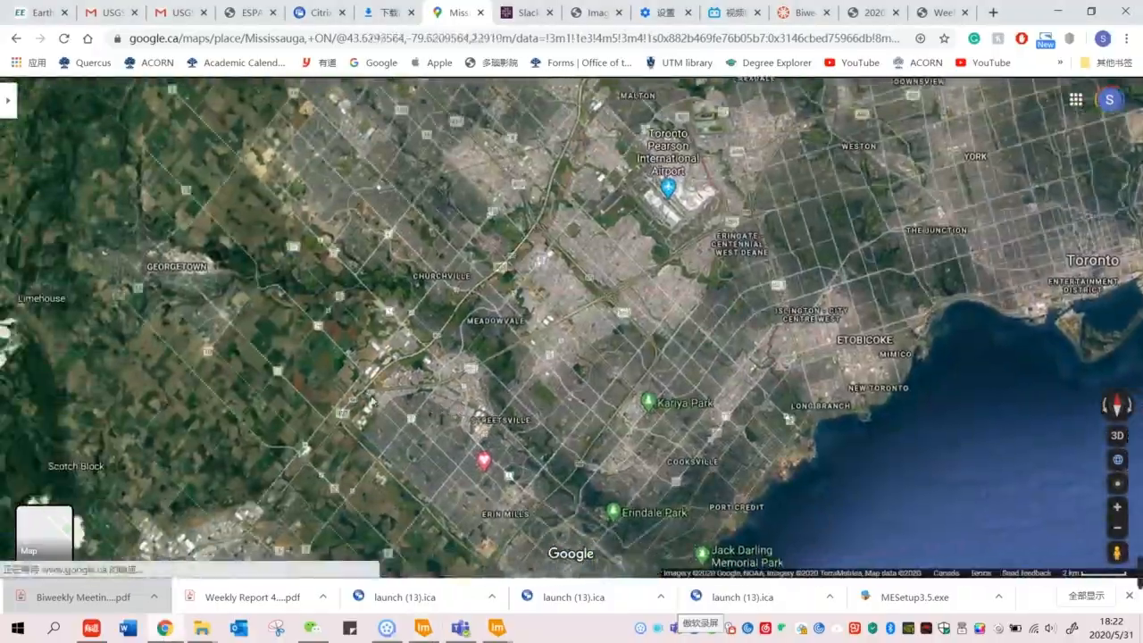
# Step: Zoom the satellite view into farmland near Maple Lodge Farms, then bring back the Signature Editor
pyautogui.scroll(2, 281, 286)
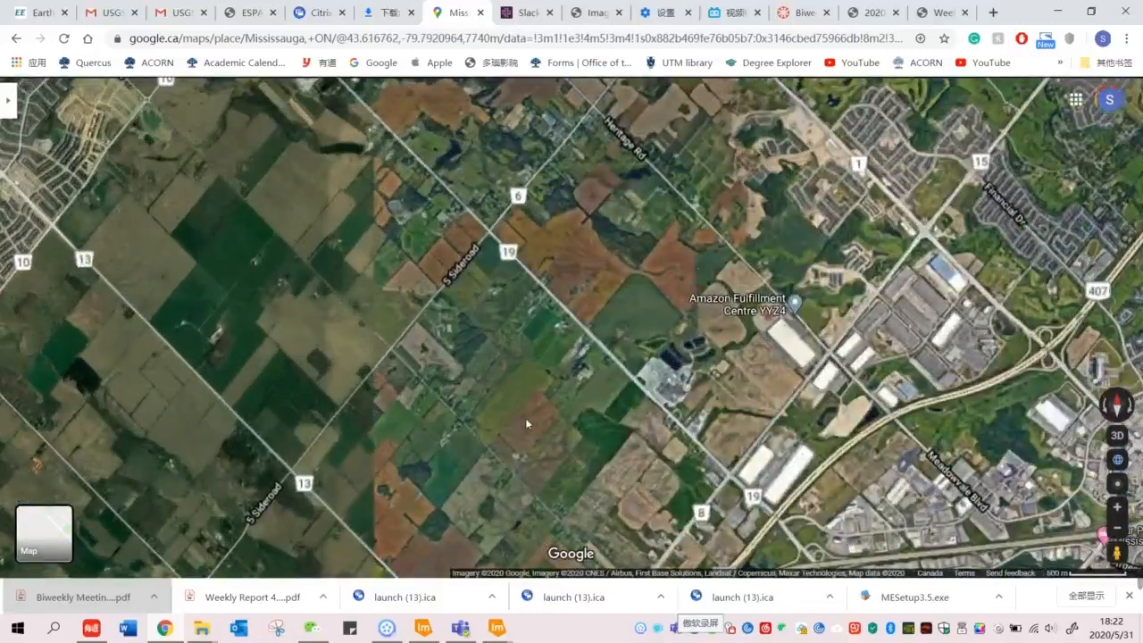
pyautogui.scroll(3, 525, 418)
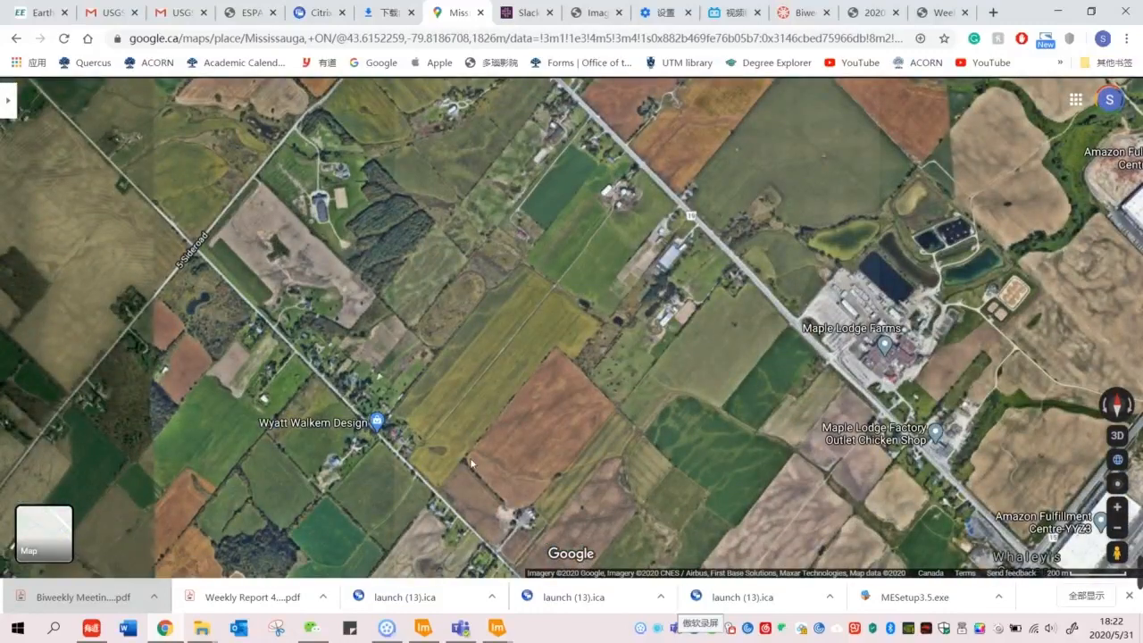
pyautogui.click(513, 633)
# Step: Draw a polygon AOI over the red field and add it as signature grassland3
pyautogui.click(534, 587)
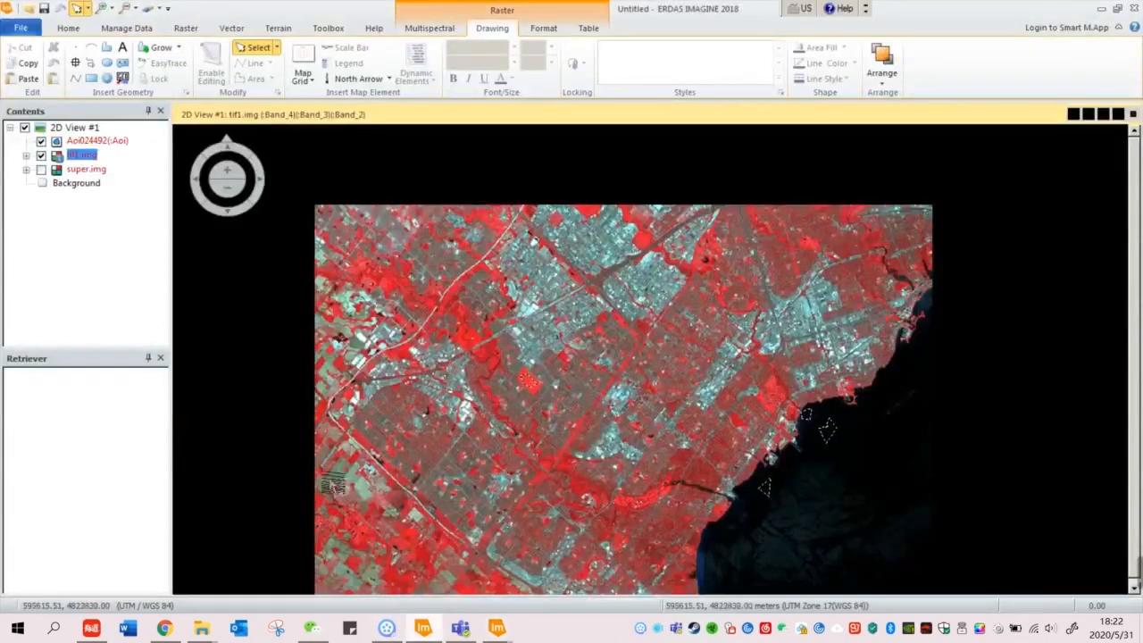
pyautogui.scroll(8, 339, 383)
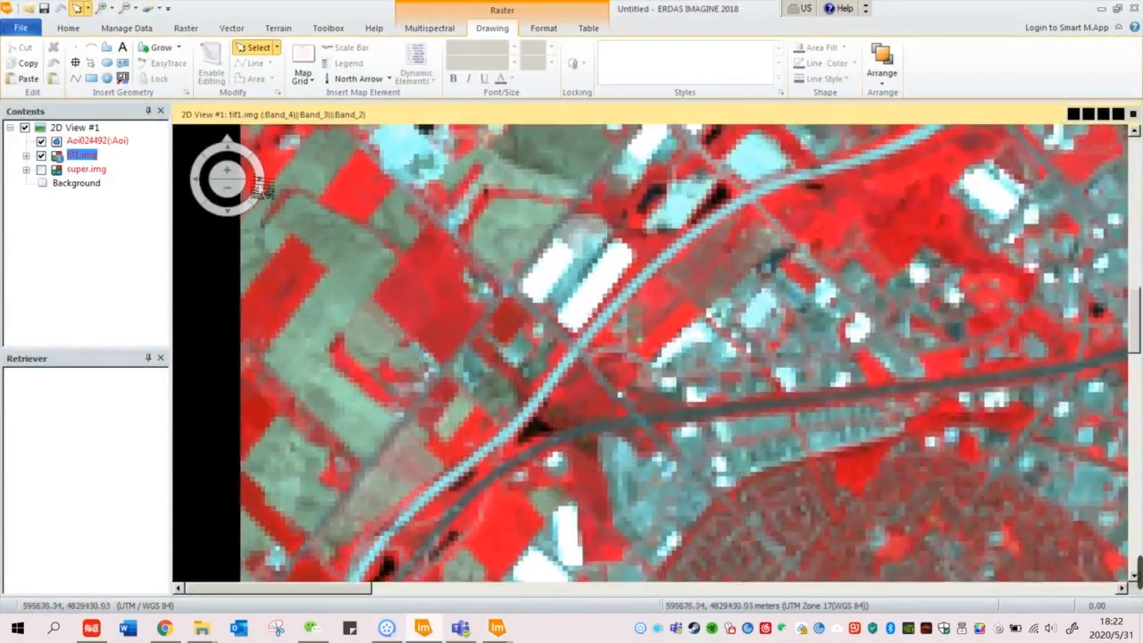
pyautogui.click(106, 48)
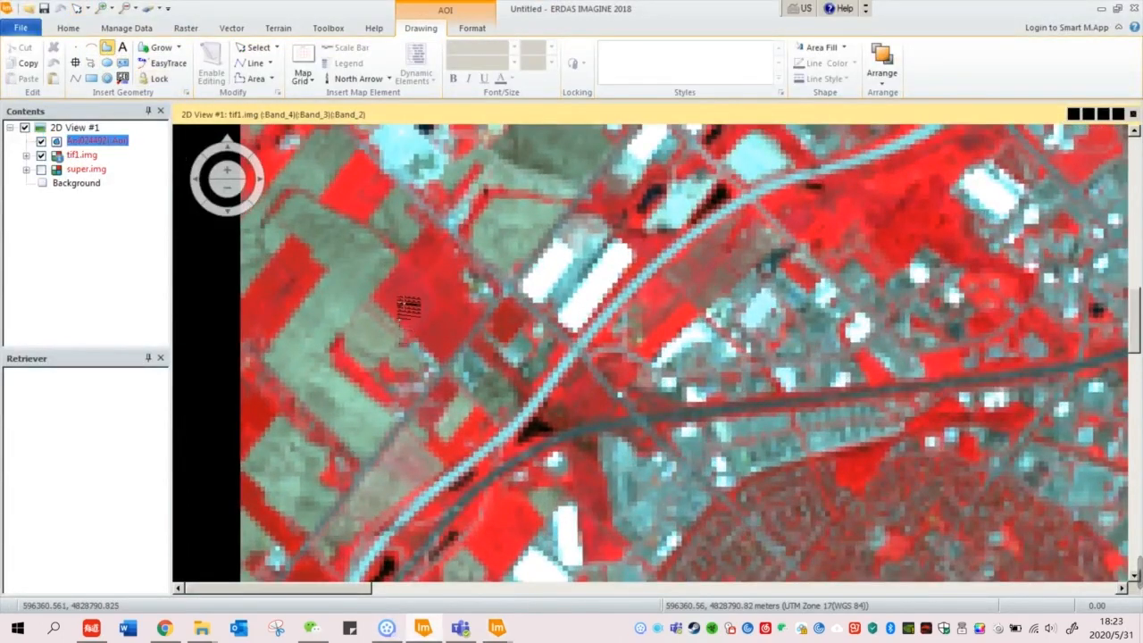
pyautogui.click(416, 253)
pyautogui.click(401, 319)
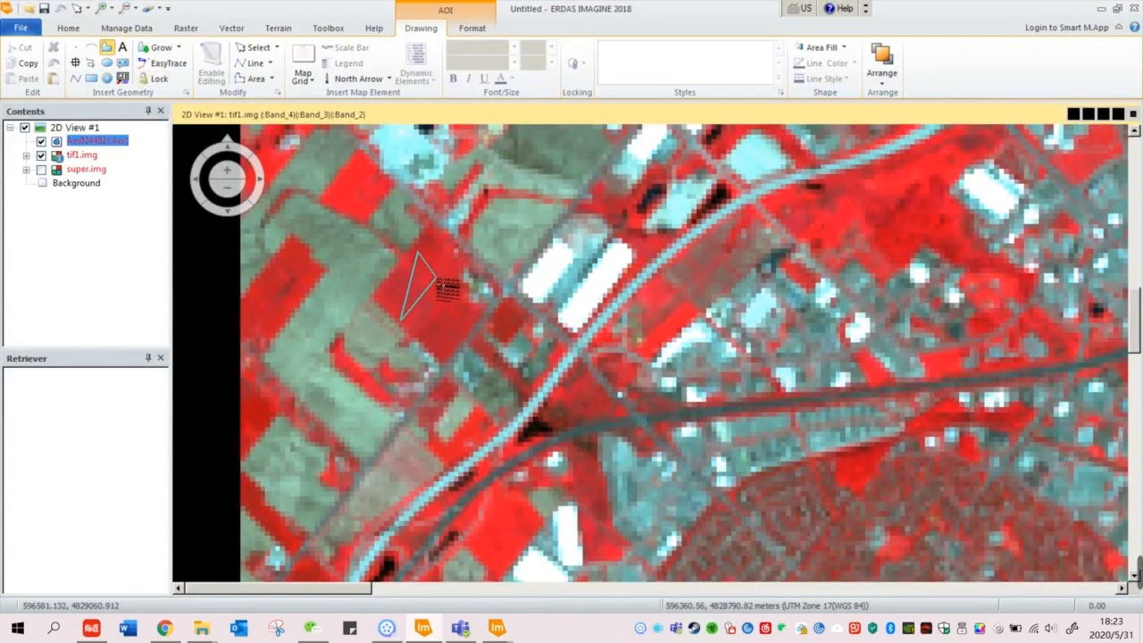
pyautogui.doubleClick(401, 324)
pyautogui.click(498, 627)
pyautogui.click(461, 591)
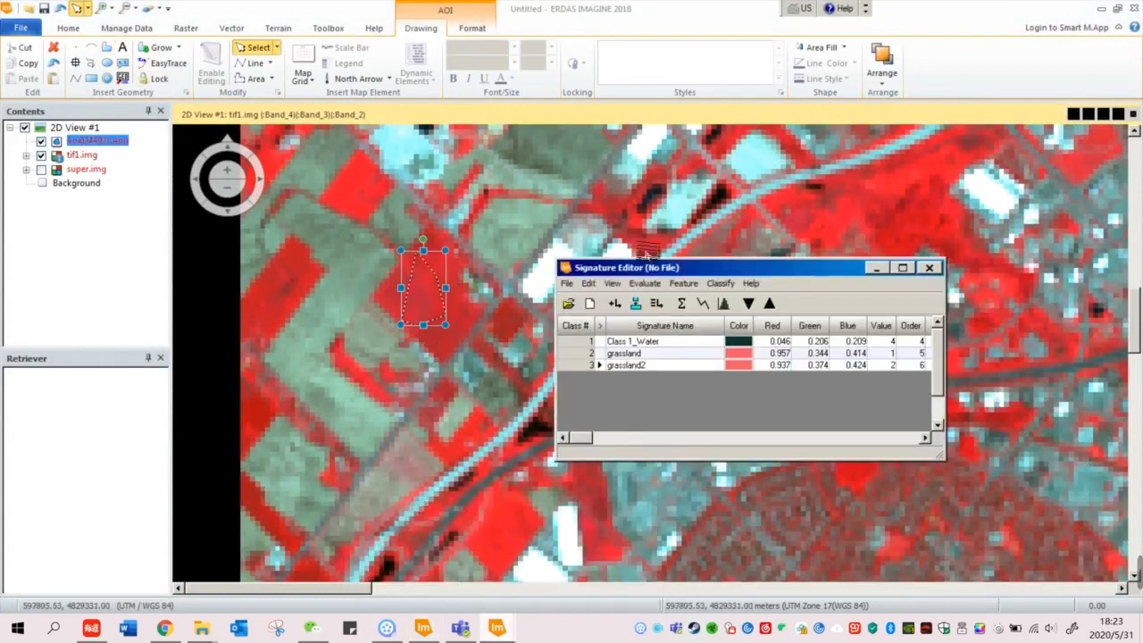
pyautogui.click(615, 304)
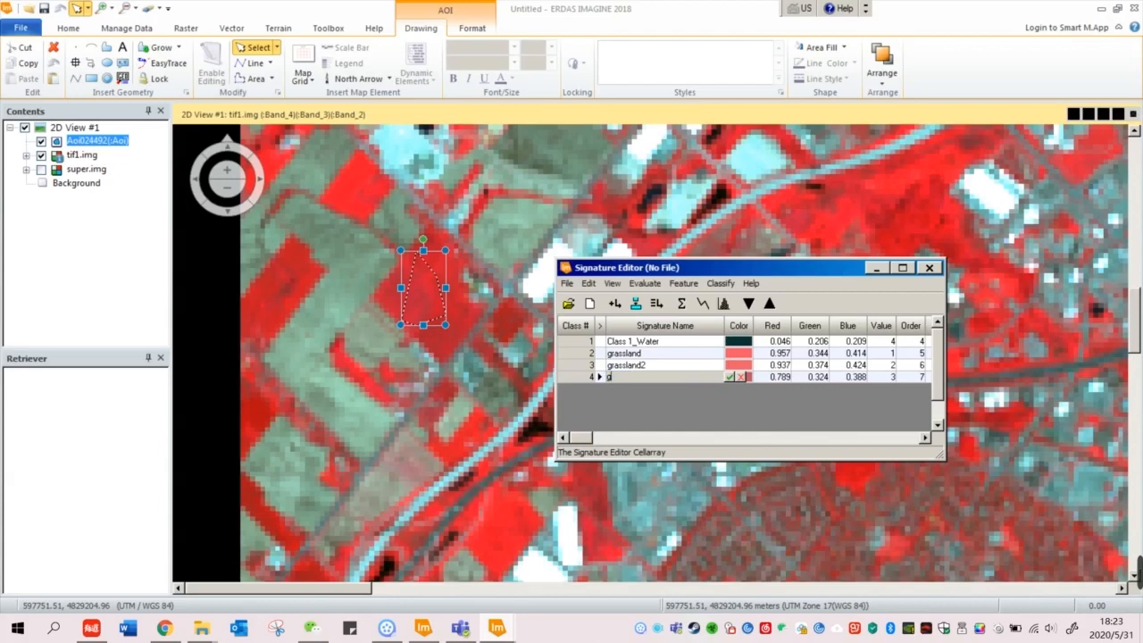
pyautogui.write('rassland3')
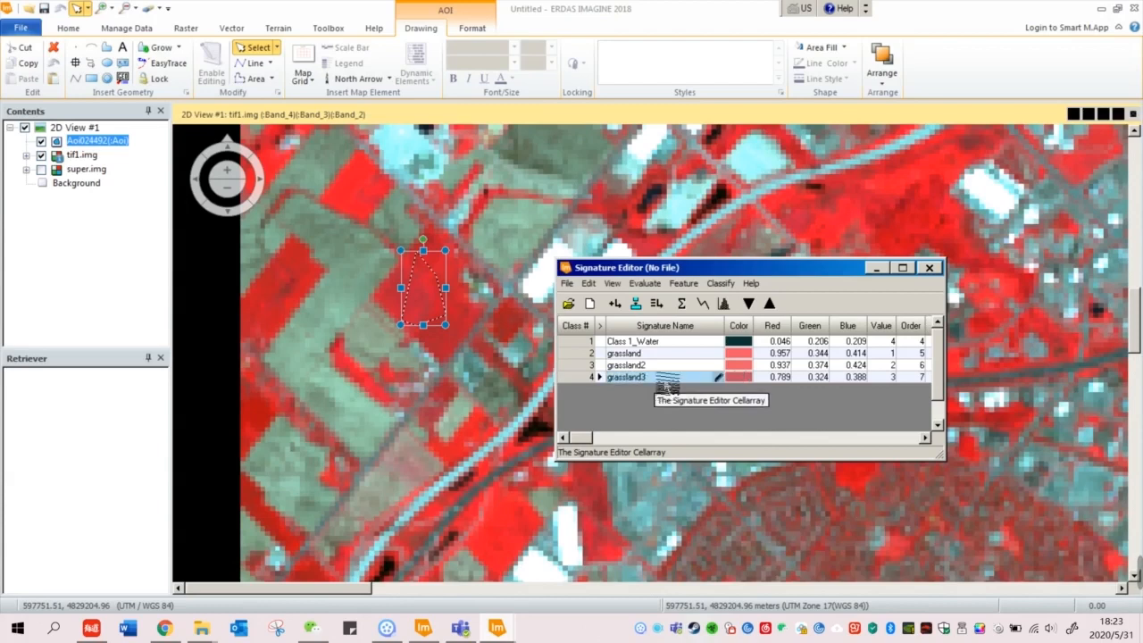
pyautogui.click(622, 420)
# Step: Merge the three grassland signatures into Class2_Grassland and delete the original rows
pyautogui.moveTo(586, 355); pyautogui.dragTo(589, 378)
pyautogui.click(657, 303)
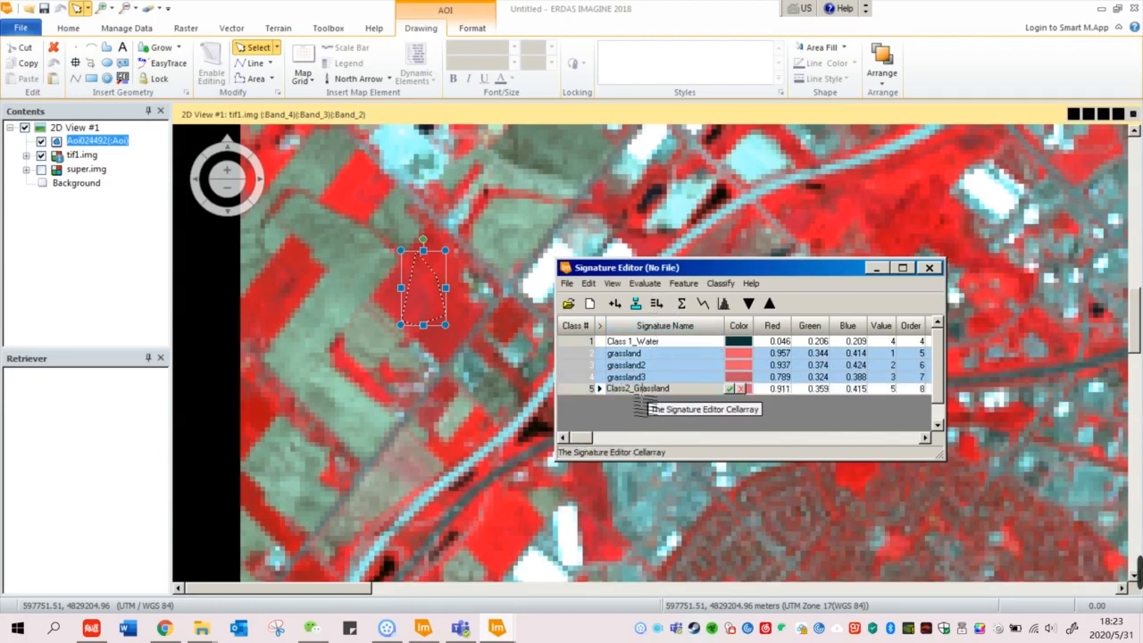
pyautogui.rightClick(572, 364)
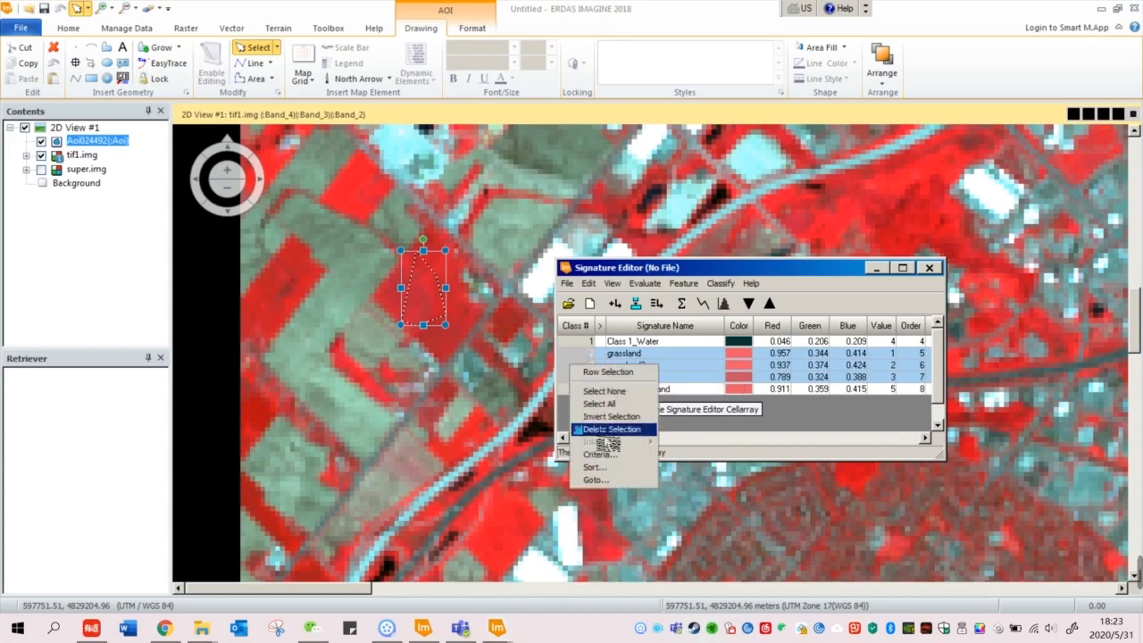
pyautogui.click(611, 429)
pyautogui.moveTo(770, 268); pyautogui.dragTo(702, 253)
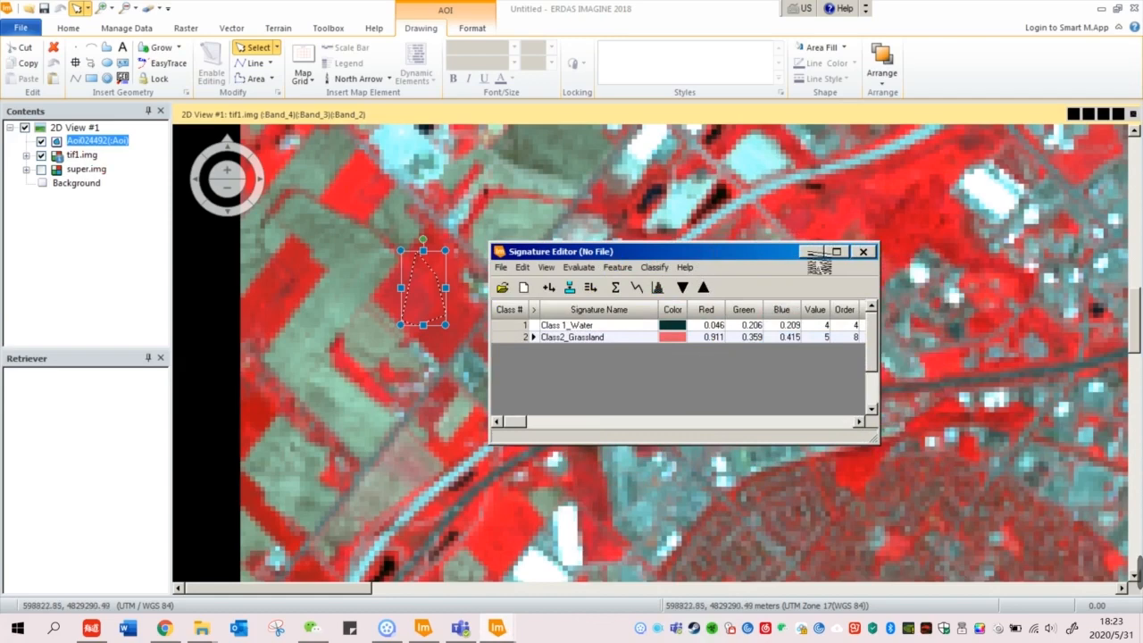
pyautogui.click(810, 252)
# Step: Draw another training-area polygon and add it as a new signature in the Signature Editor
pyautogui.scroll(-3, 656, 433)
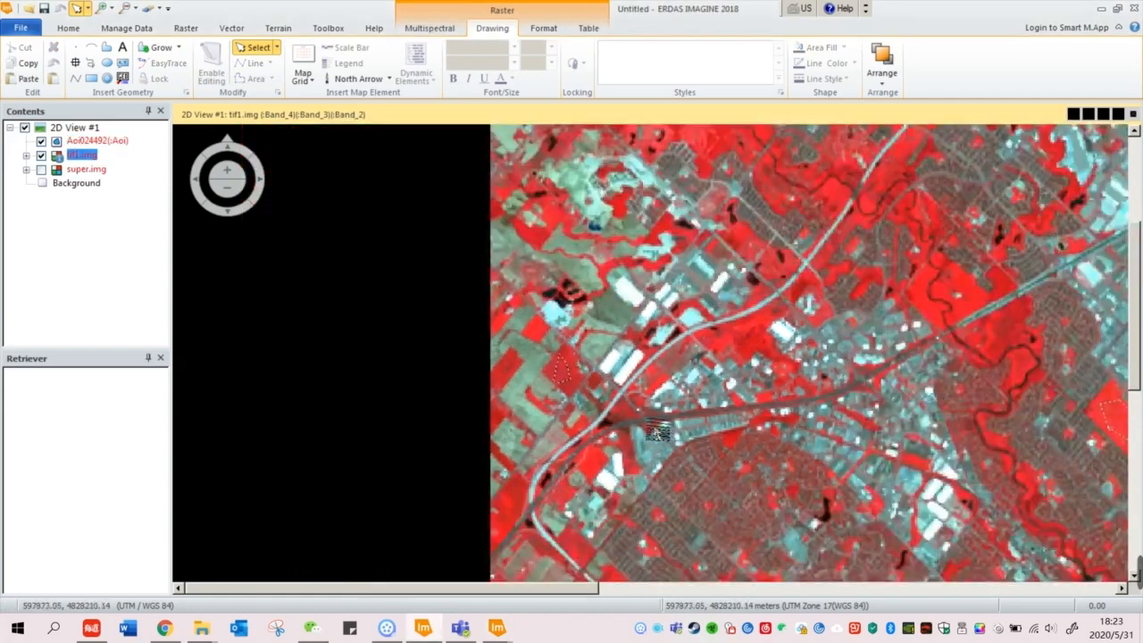
pyautogui.scroll(3, 536, 422)
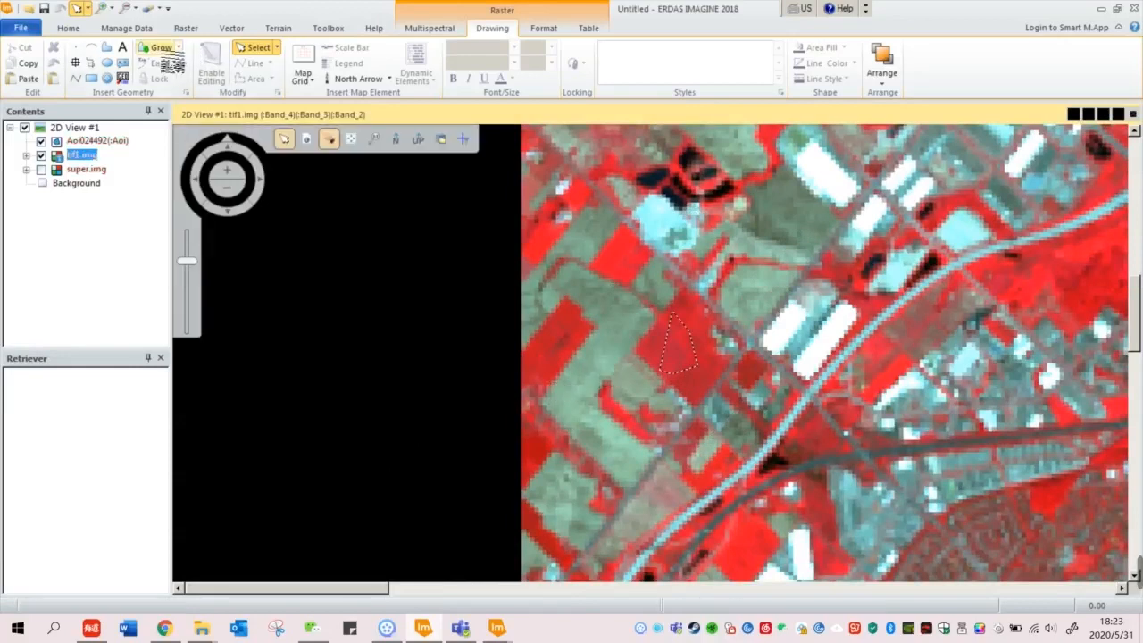
pyautogui.click(107, 50)
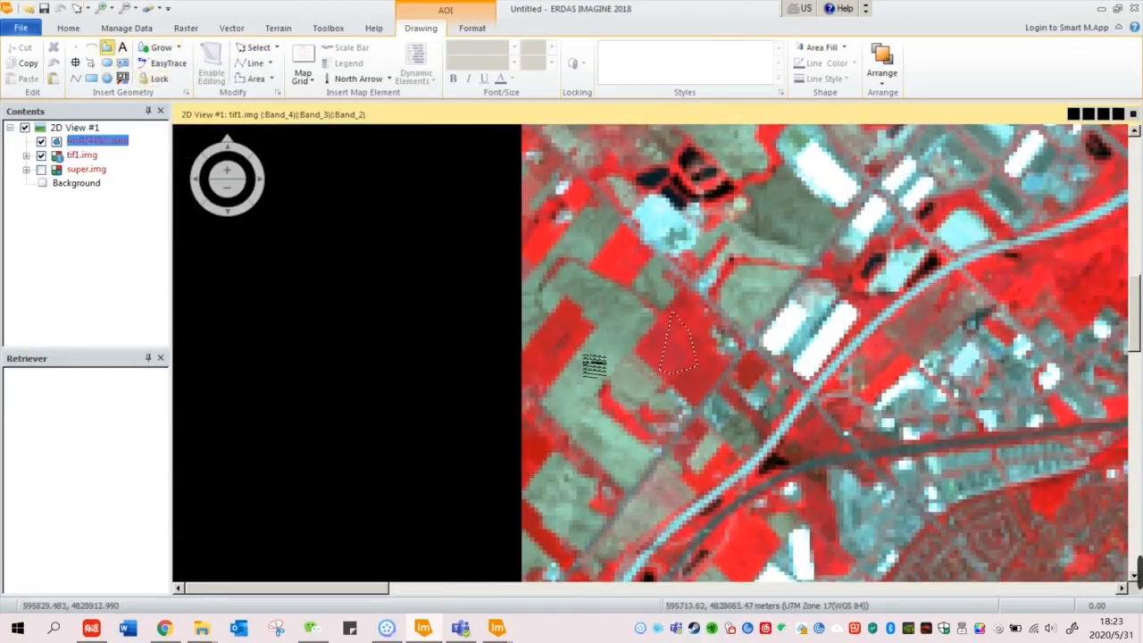
pyautogui.doubleClick(565, 385)
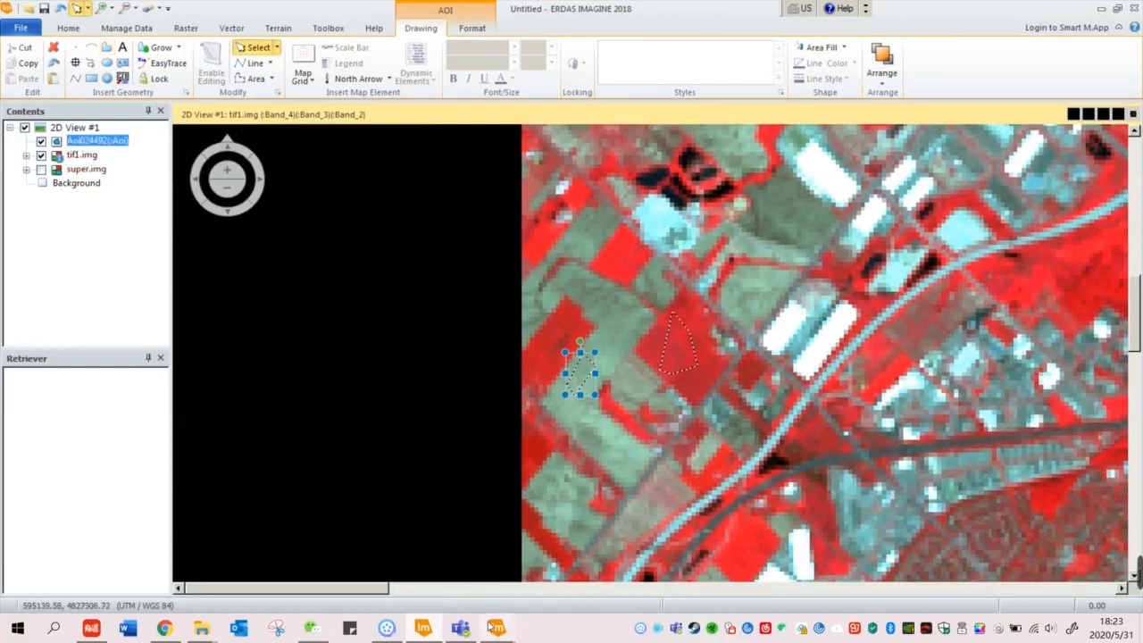
pyautogui.click(497, 628)
pyautogui.click(430, 582)
pyautogui.click(548, 287)
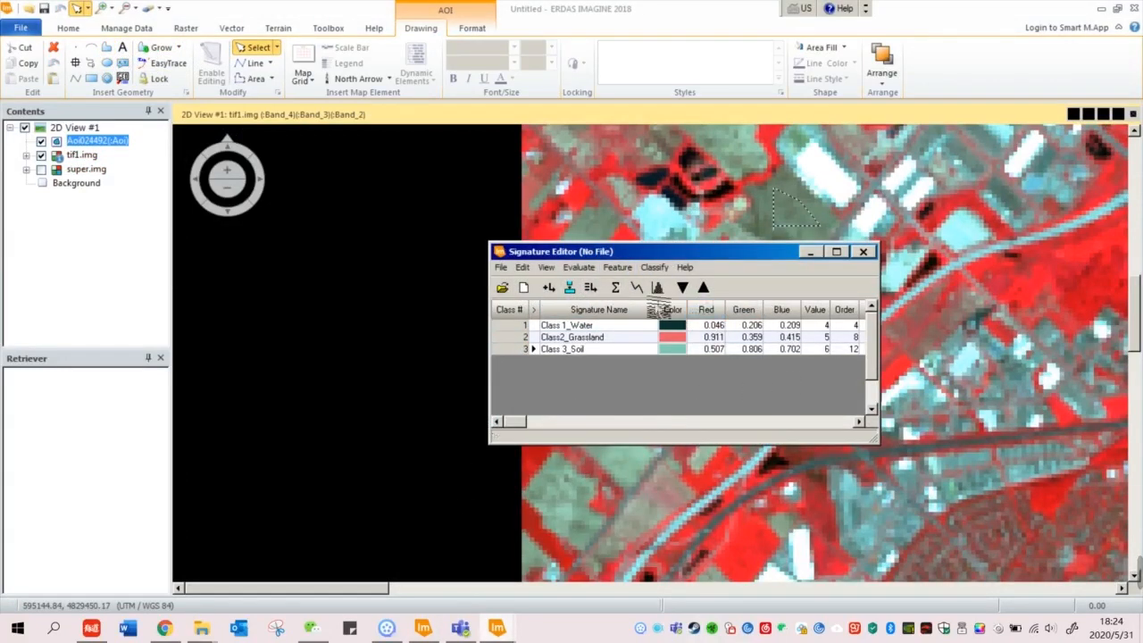
pyautogui.moveTo(745, 257); pyautogui.dragTo(456, 255)
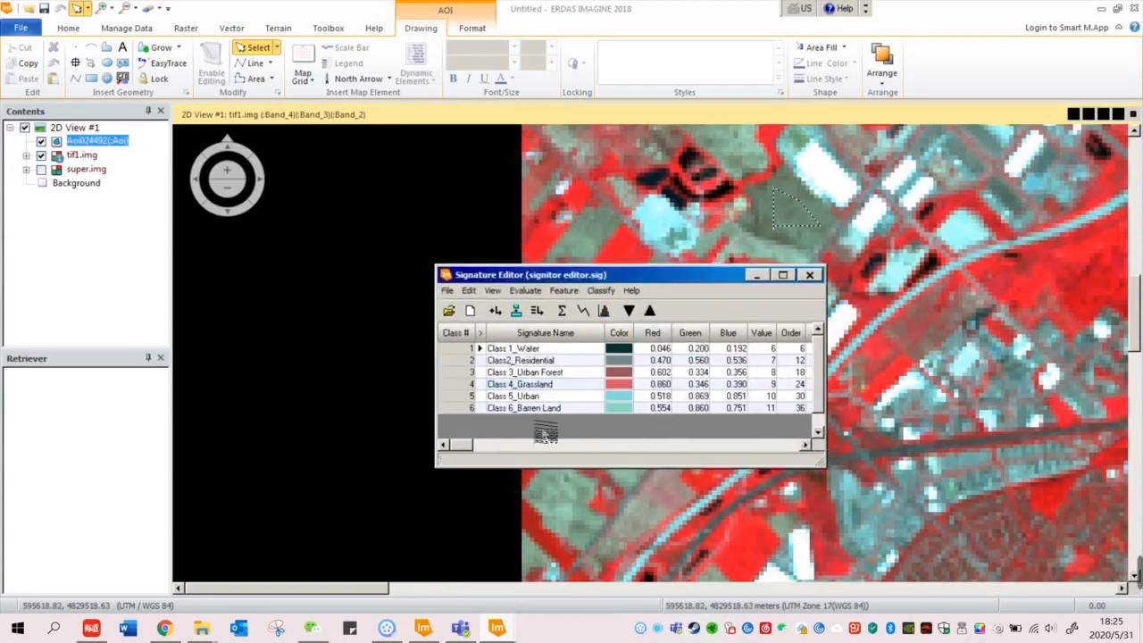
# Step: Run Supervised classification on the selected signatures, output super2.img, Parametric Rule Minimum Distance
pyautogui.click(505, 361)
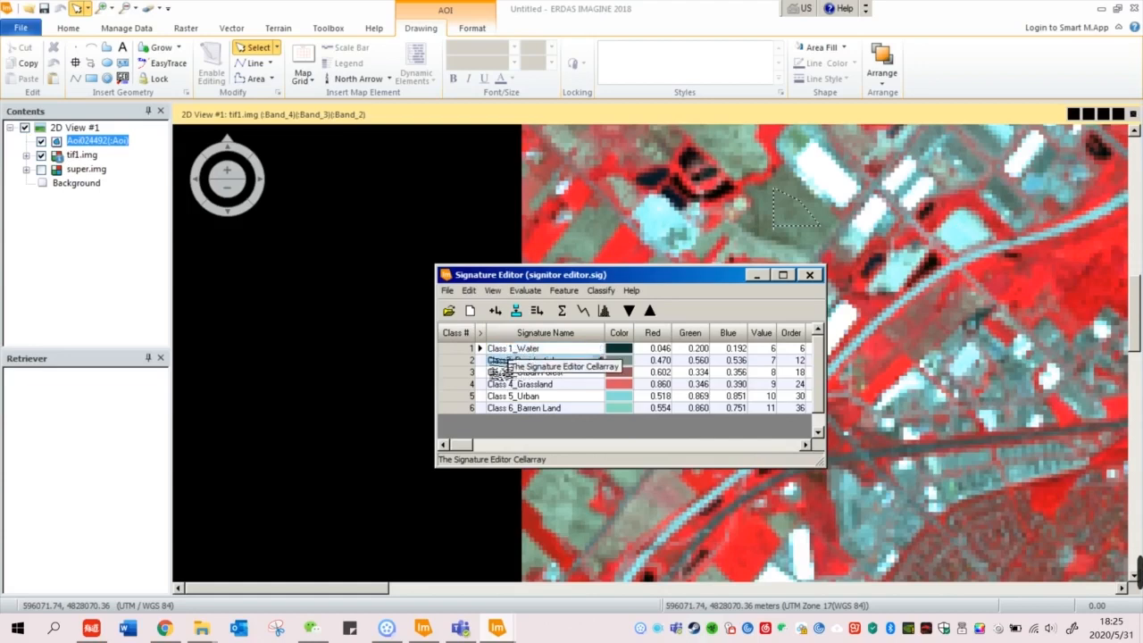
pyautogui.moveTo(498, 372); pyautogui.dragTo(467, 361)
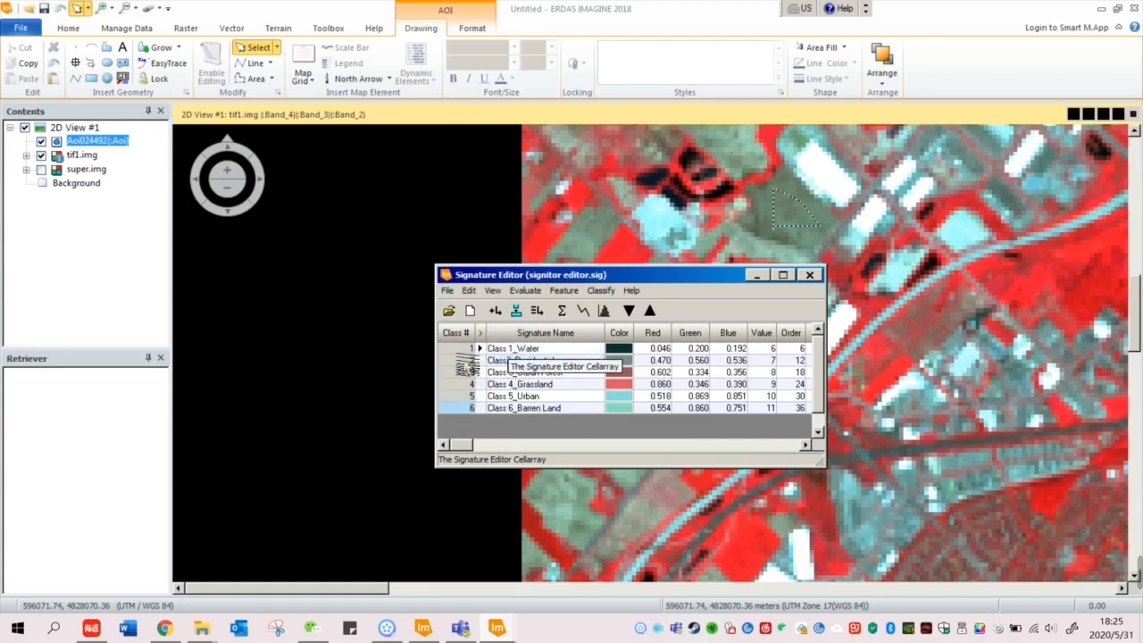
pyautogui.moveTo(572, 274); pyautogui.dragTo(485, 275)
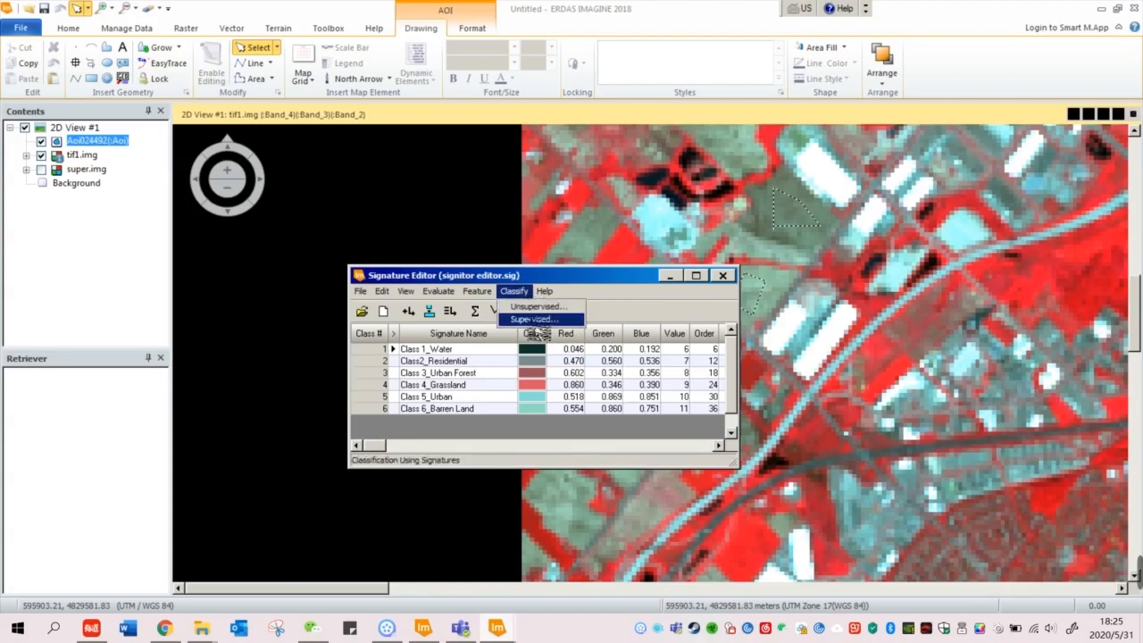
pyautogui.click(534, 319)
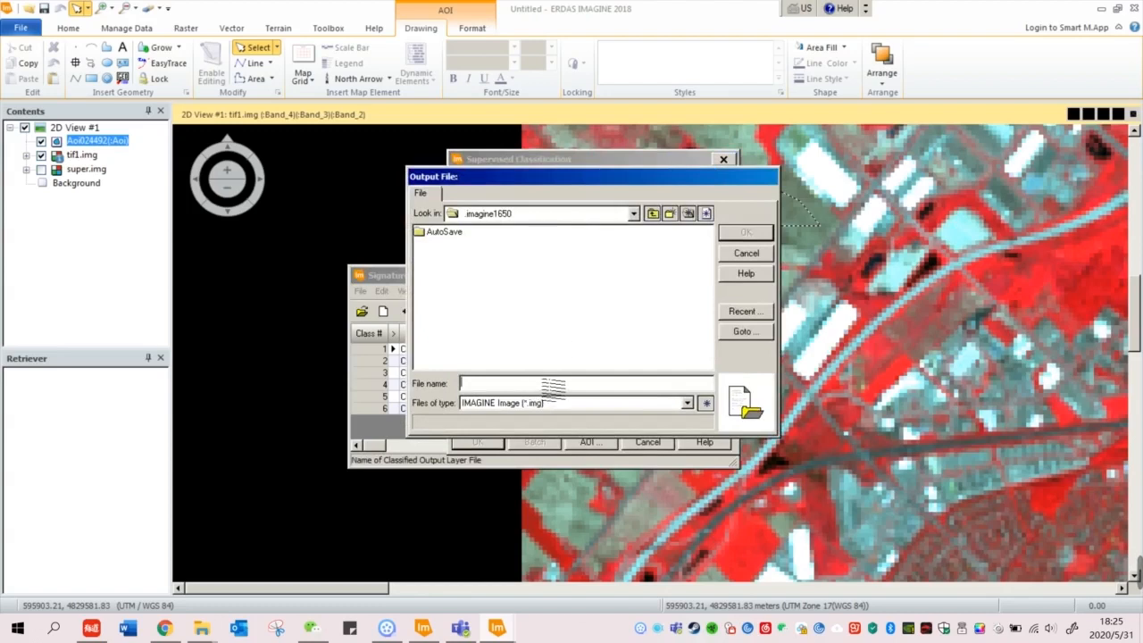
pyautogui.write('super2.img')
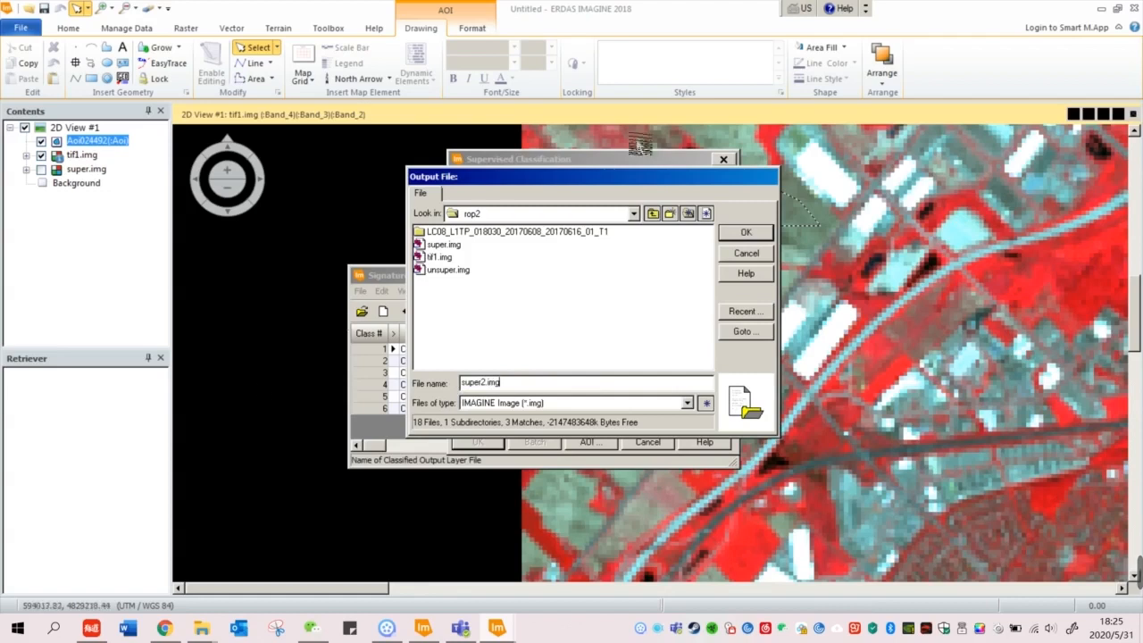
pyautogui.click(746, 233)
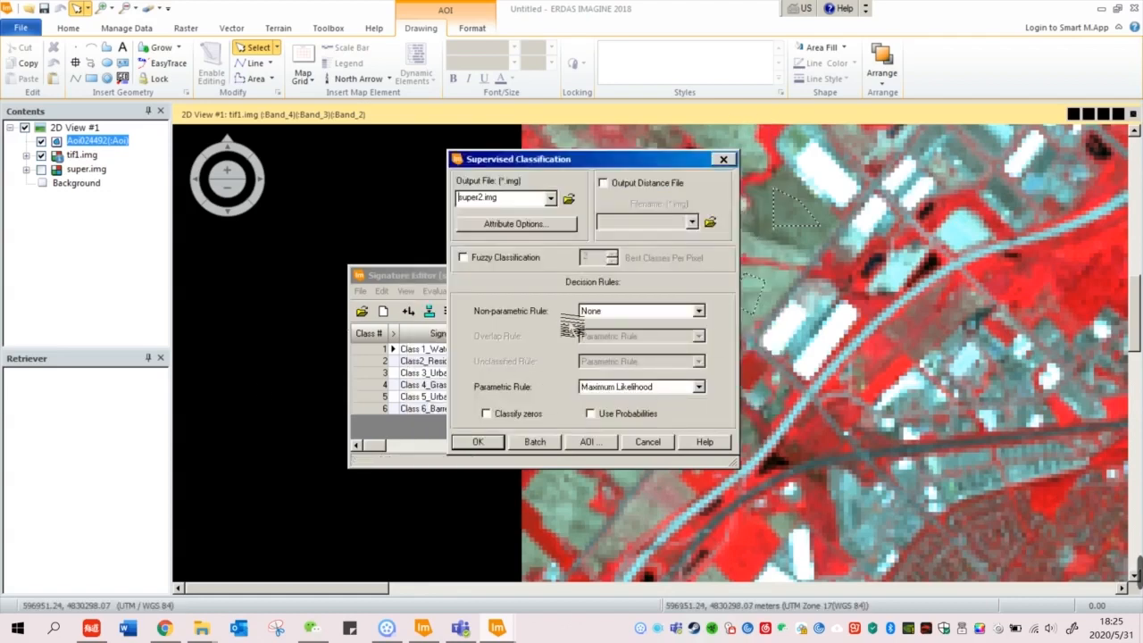
pyautogui.click(623, 388)
pyautogui.click(623, 419)
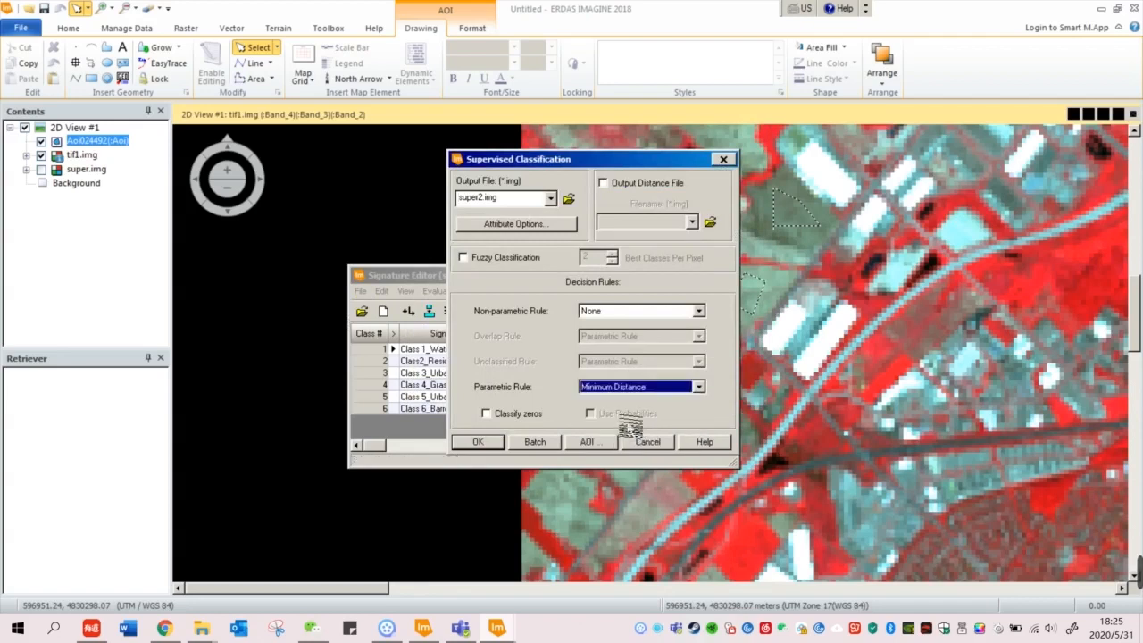
pyautogui.click(486, 442)
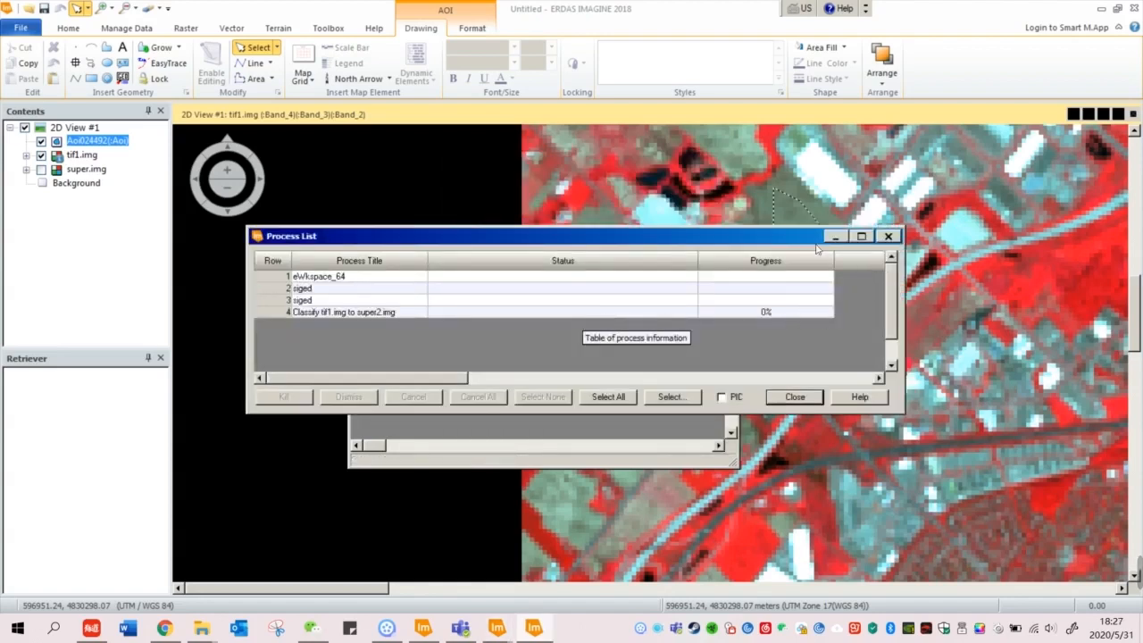
pyautogui.moveTo(713, 234); pyautogui.dragTo(713, 202)
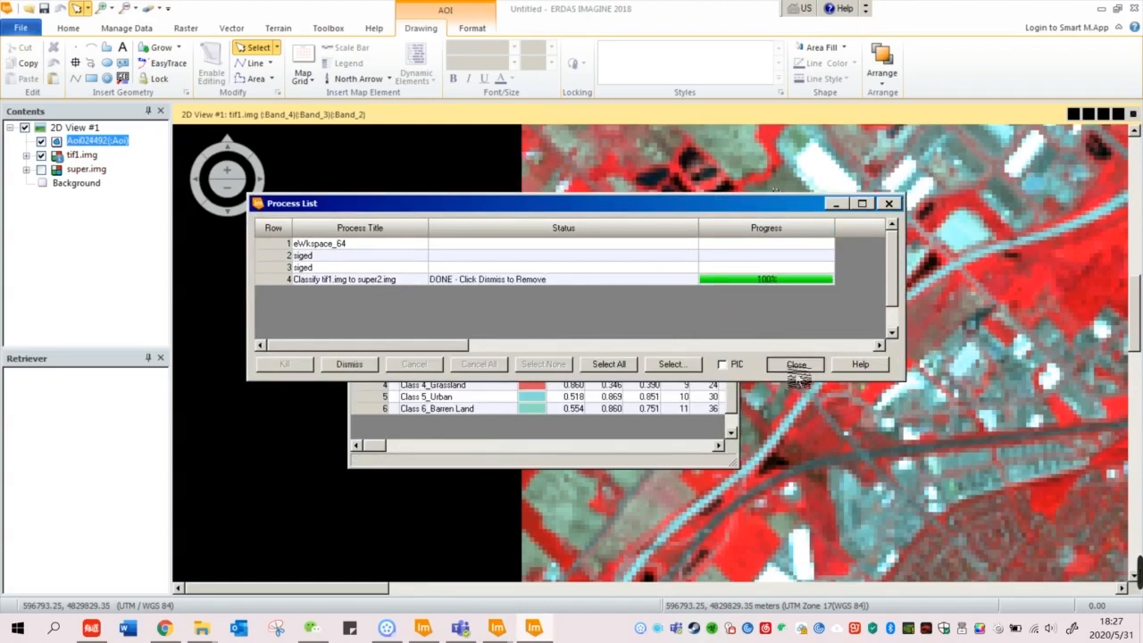
# Step: Close the Process List and Signature Editor, then open super2.img from the recent files
pyautogui.click(796, 365)
pyautogui.click(729, 276)
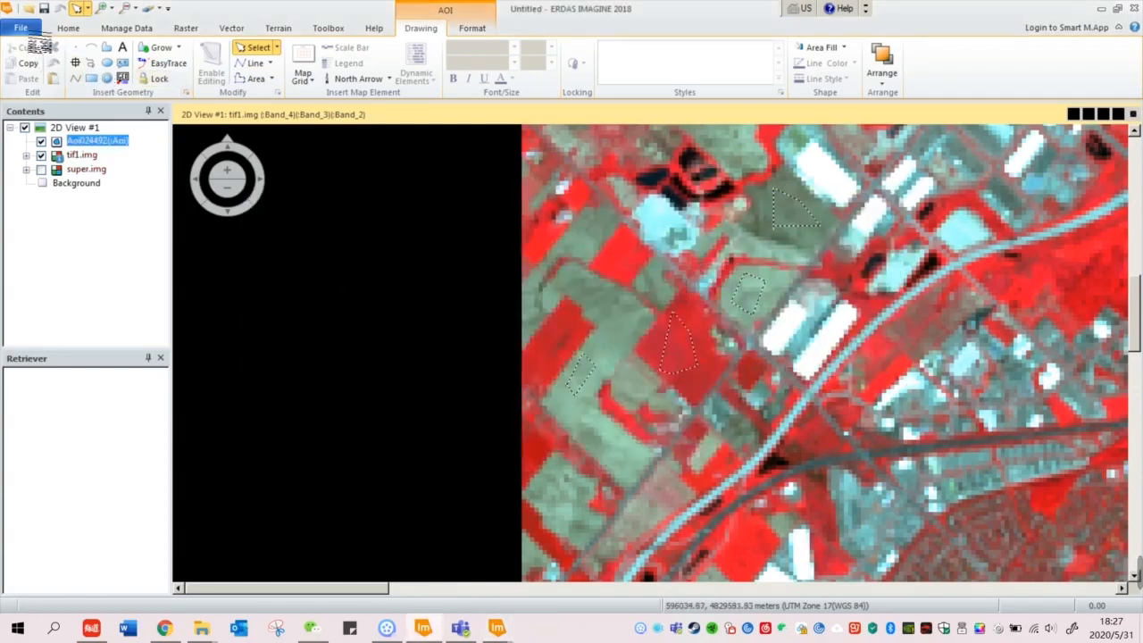
pyautogui.click(25, 29)
pyautogui.click(248, 118)
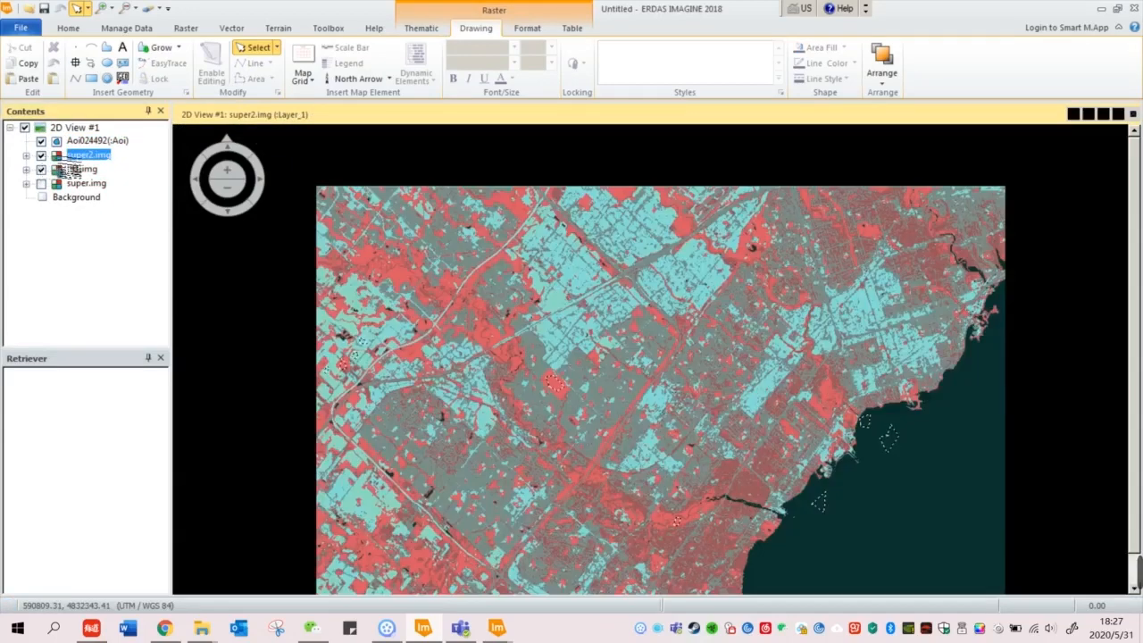
# Step: Show the super2.img attribute table, enlarge its panel, and select the Class 1_Water row
pyautogui.rightClick(76, 156)
pyautogui.click(170, 159)
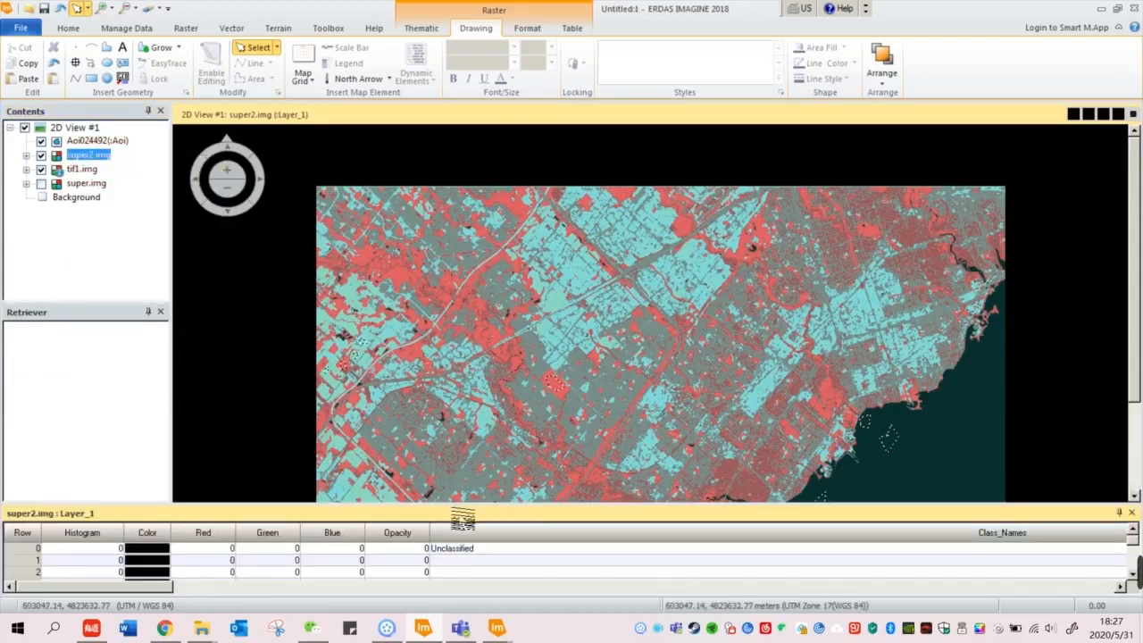
pyautogui.moveTo(461, 514); pyautogui.dragTo(544, 367)
pyautogui.click(490, 475)
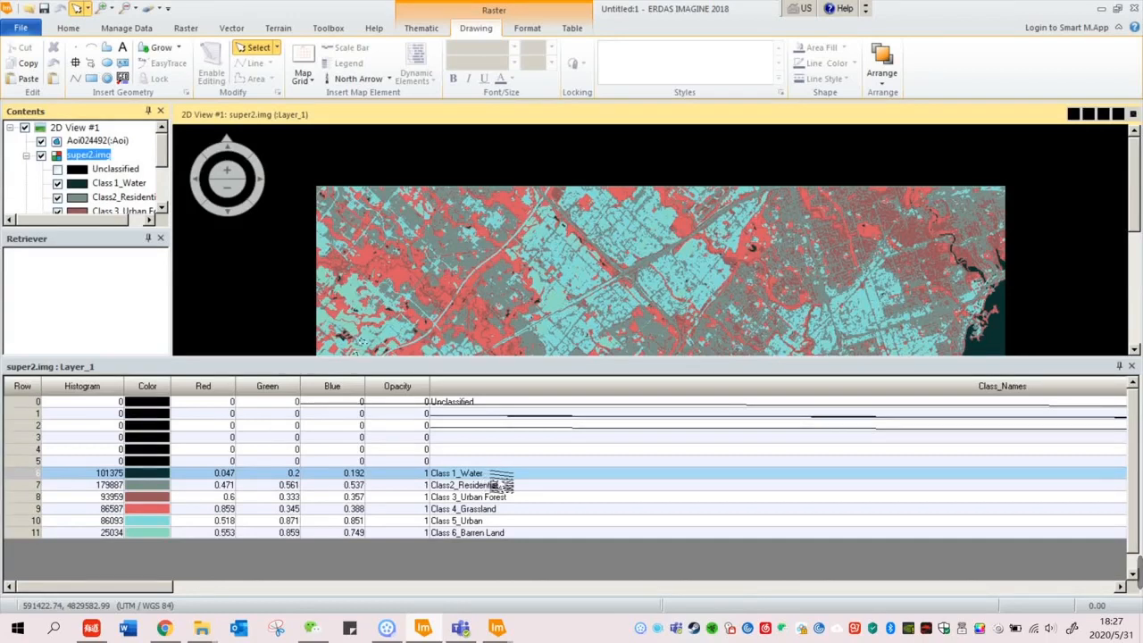
# Step: Colour water Blue, urban forest DarkGreen and grassland Yellow in the attribute table
pyautogui.click(162, 473)
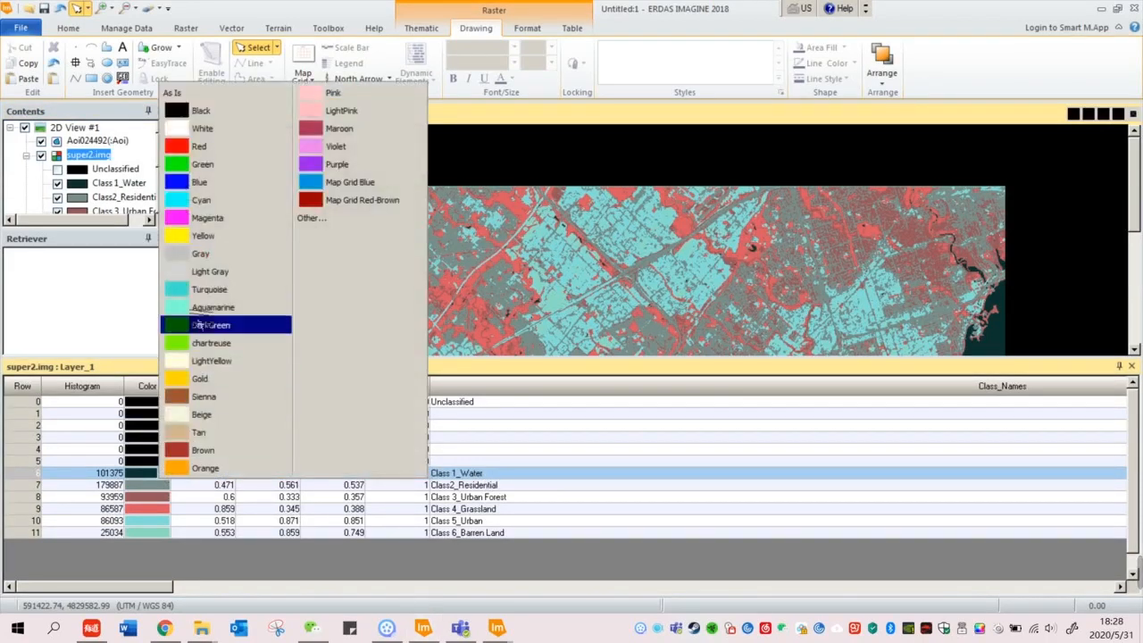
pyautogui.click(199, 182)
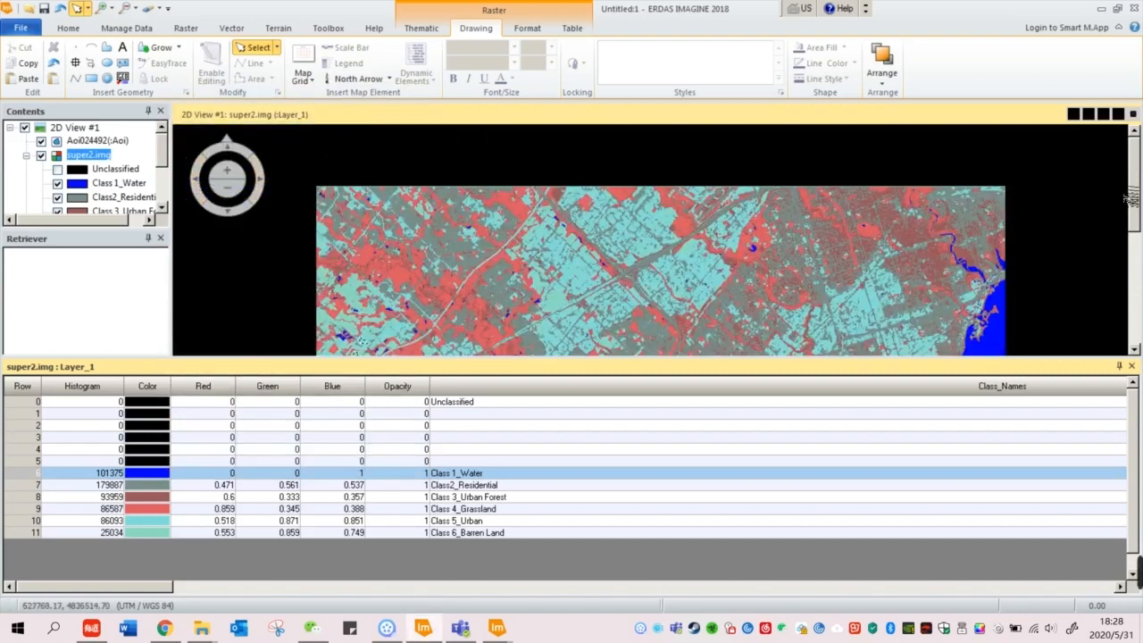
pyautogui.moveTo(1133, 200); pyautogui.dragTo(1132, 242)
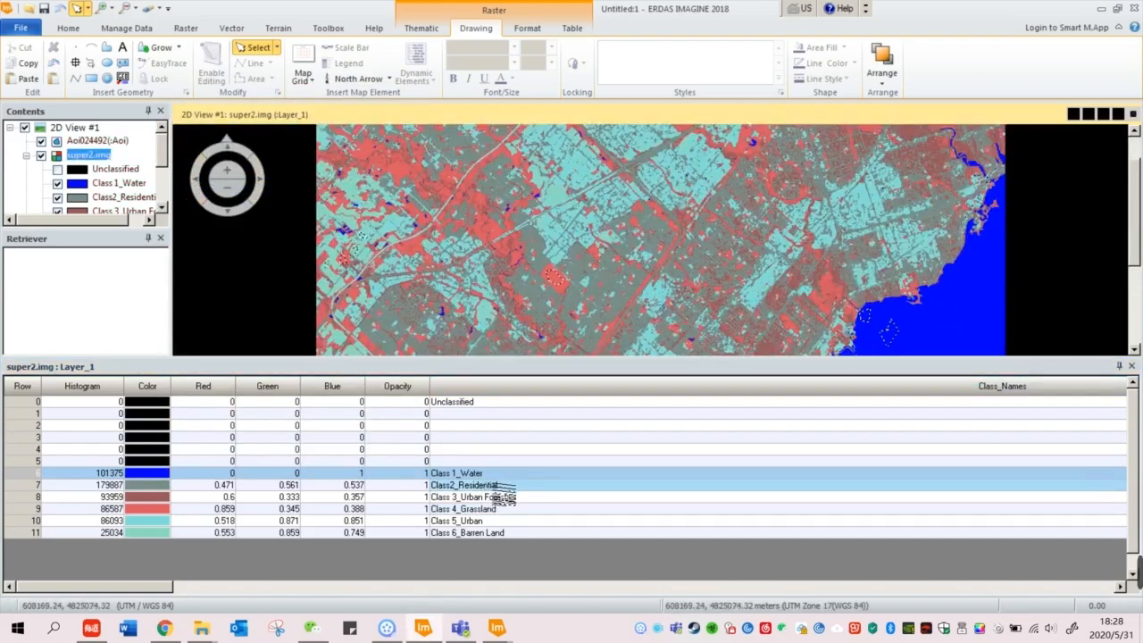
pyautogui.click(164, 497)
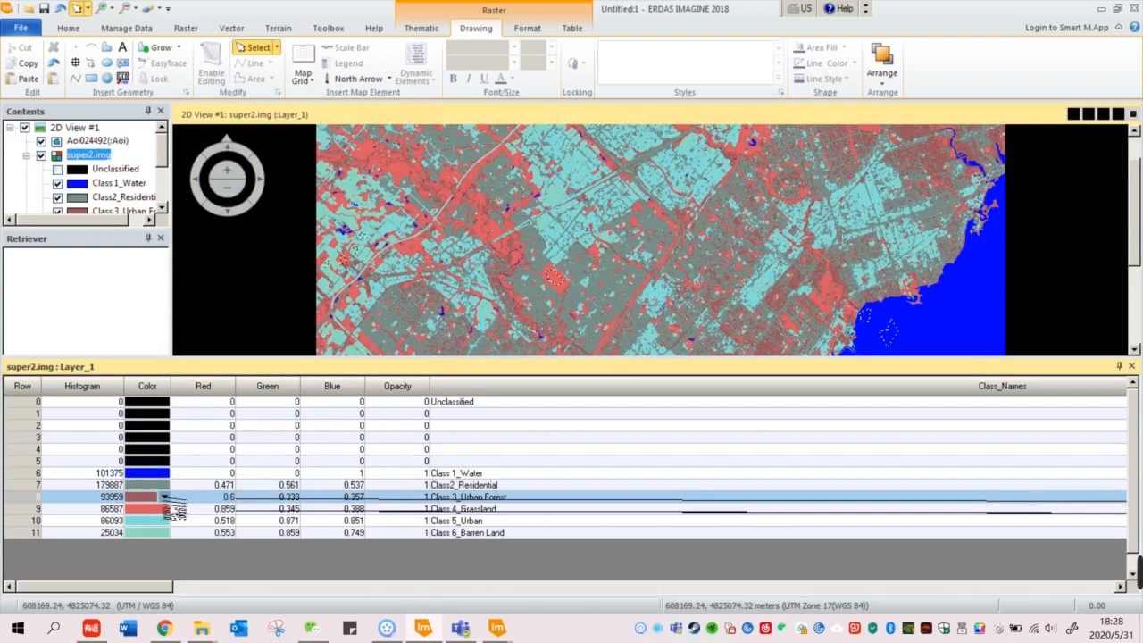
pyautogui.click(165, 498)
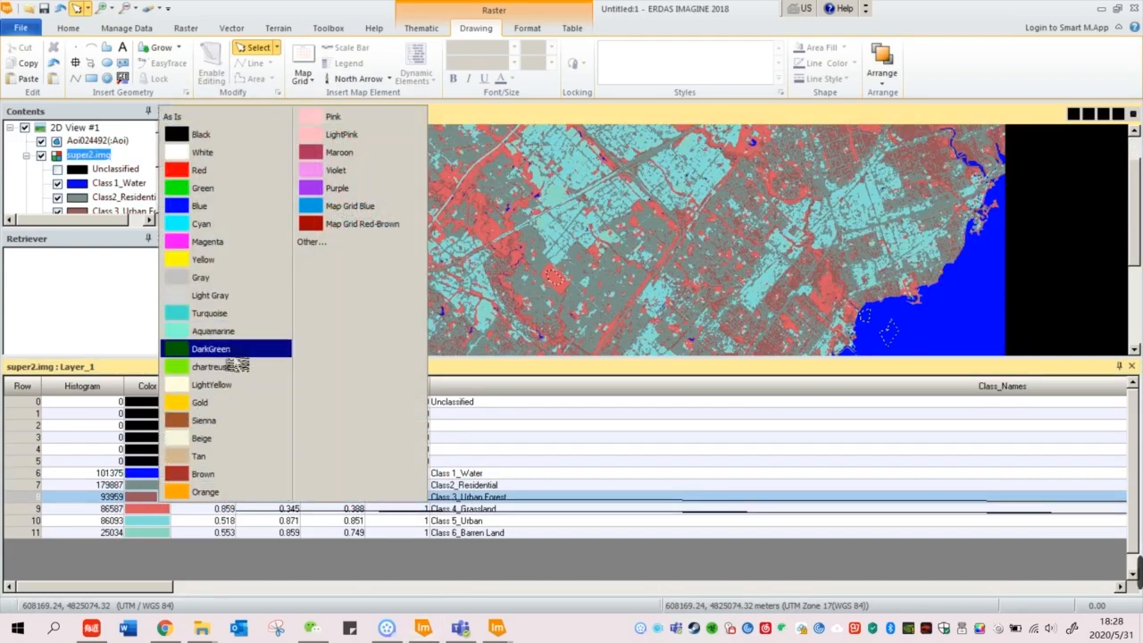
pyautogui.click(234, 353)
pyautogui.click(100, 508)
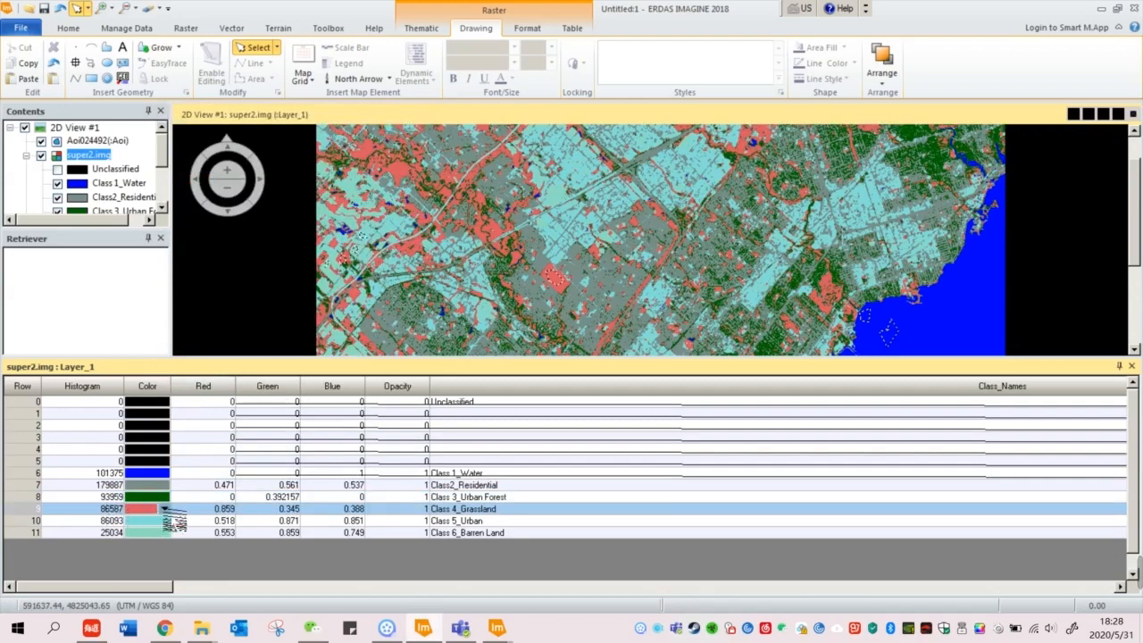
pyautogui.click(164, 509)
pyautogui.click(200, 272)
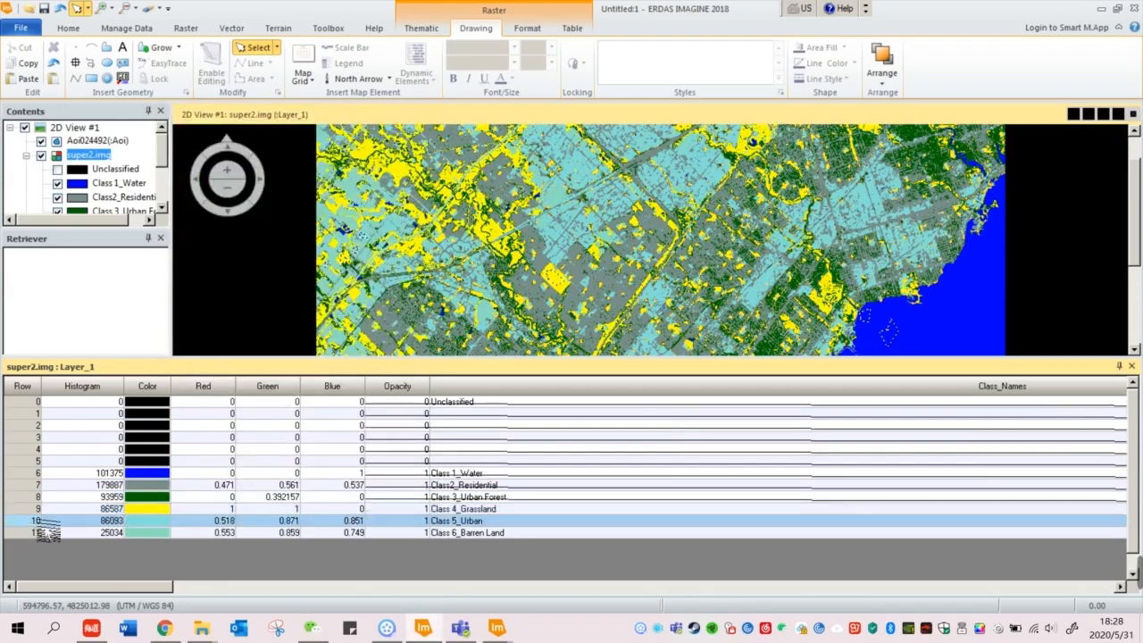
# Step: Colour urban Beige and barren land Orange, then close the attribute table
pyautogui.click(230, 520)
pyautogui.click(164, 521)
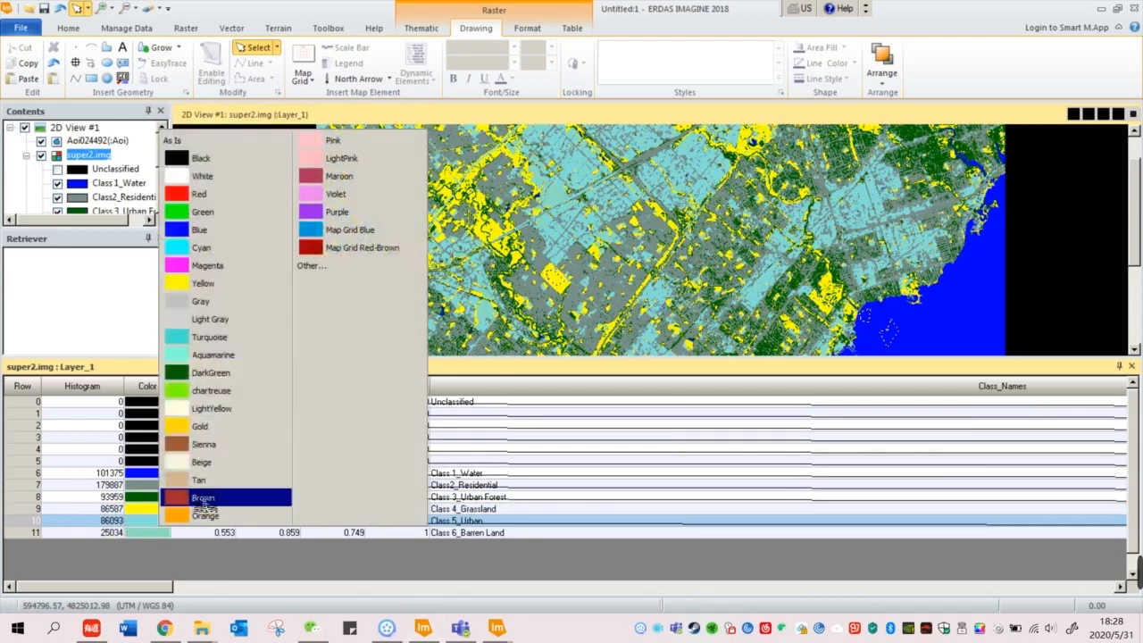
pyautogui.click(214, 495)
pyautogui.click(164, 532)
pyautogui.click(164, 533)
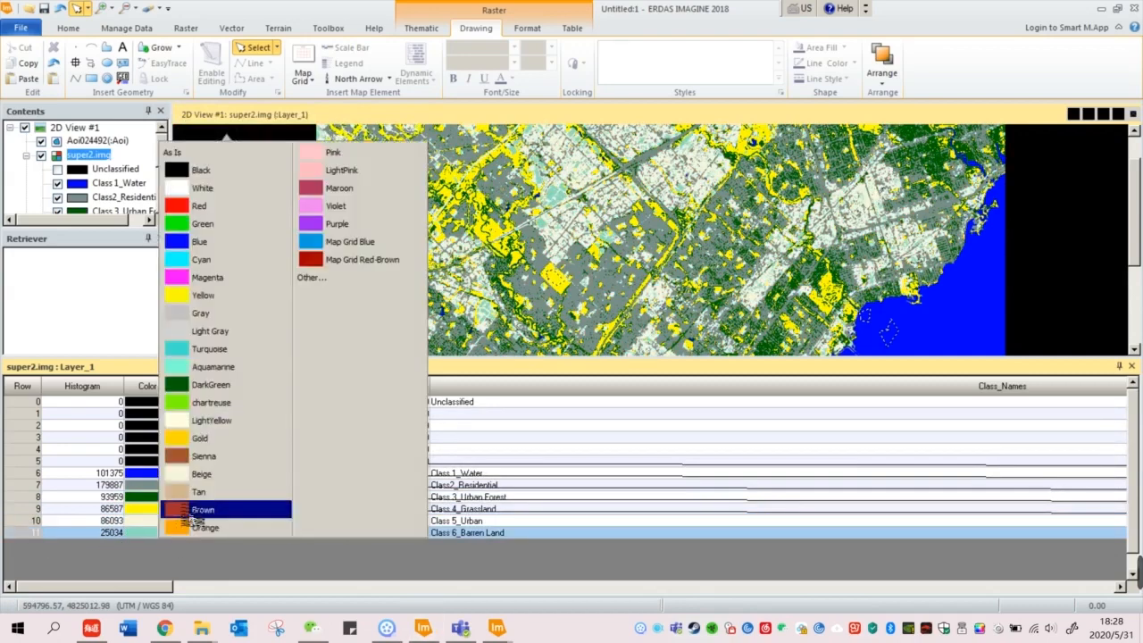
pyautogui.click(211, 529)
pyautogui.moveTo(564, 507); pyautogui.dragTo(565, 402)
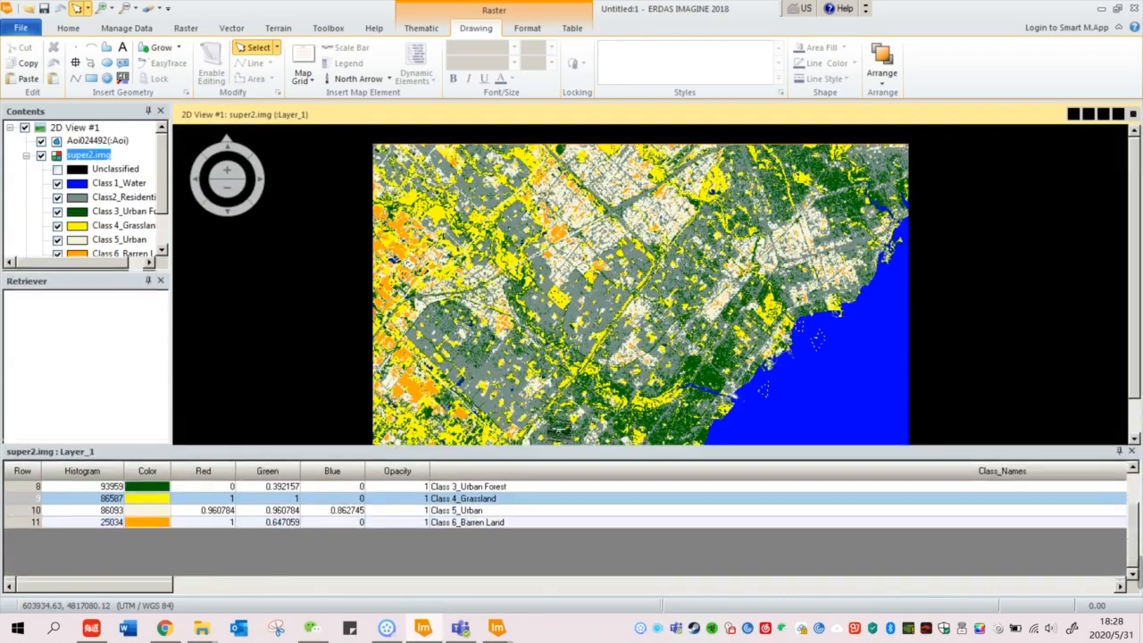
pyautogui.moveTo(1137, 449); pyautogui.dragTo(1135, 427)
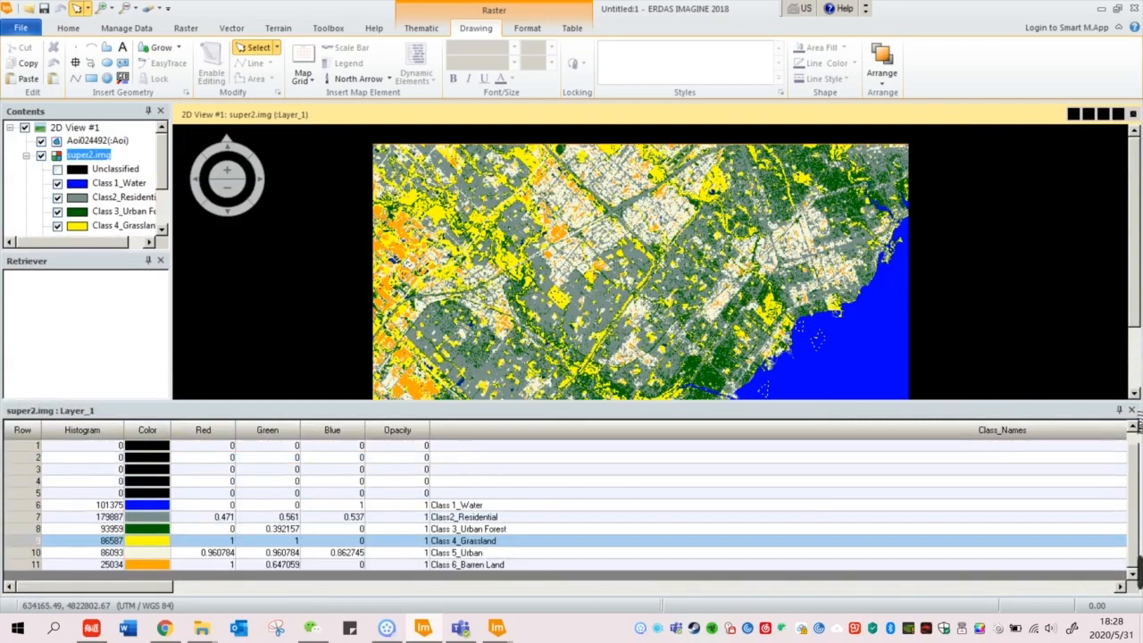
pyautogui.click(1131, 410)
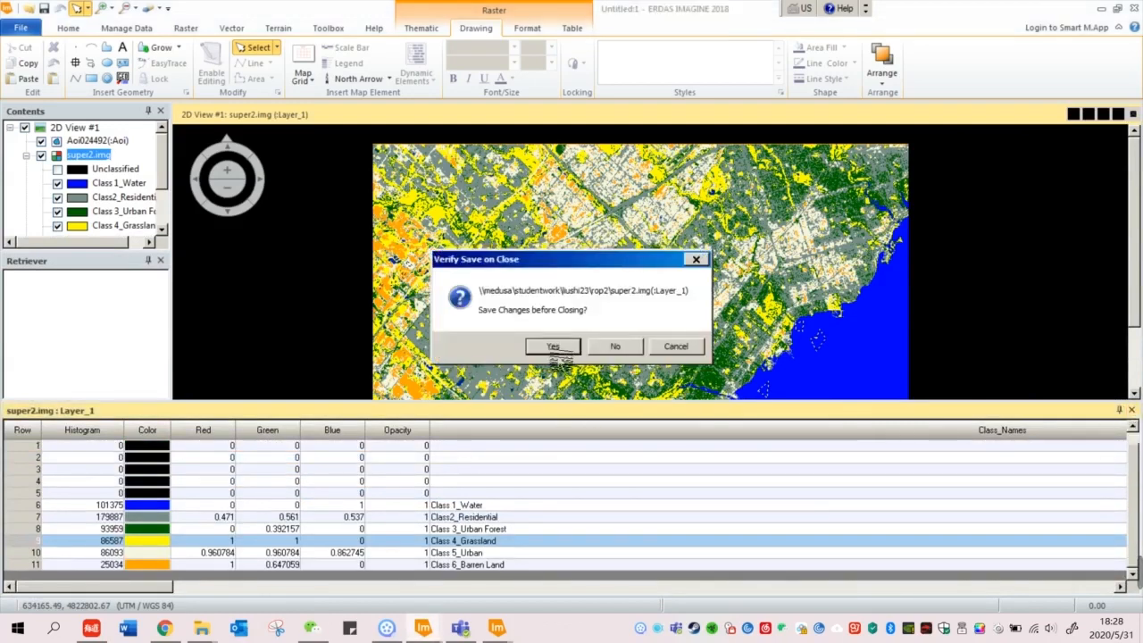
# Step: Save the colour changes to super2.img and toggle the layer off and on to compare
pyautogui.click(555, 347)
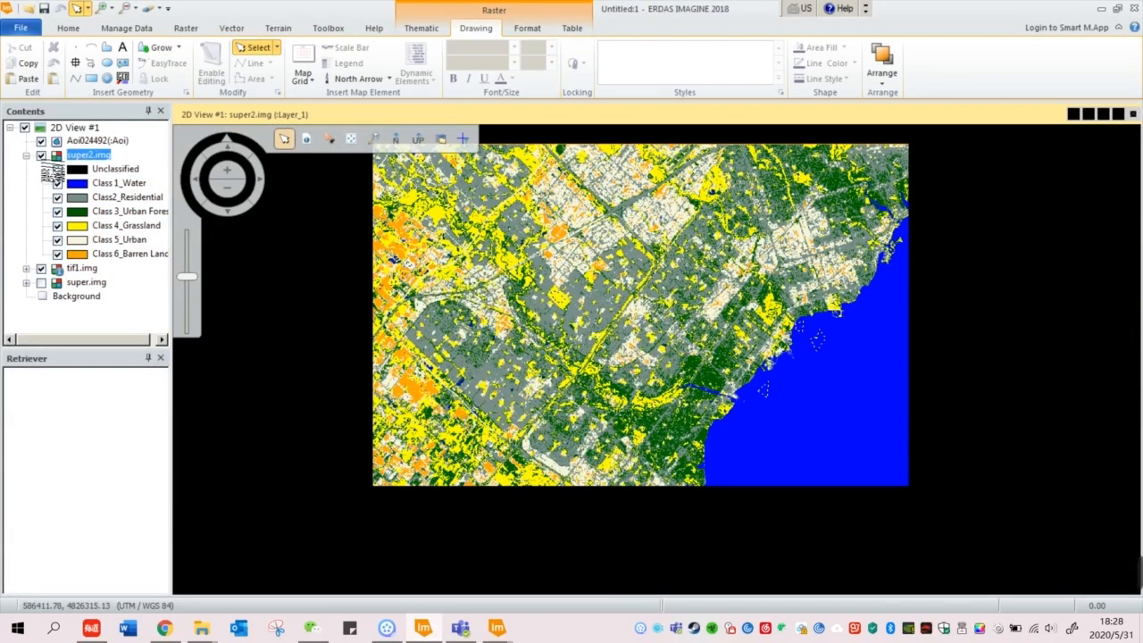
pyautogui.click(41, 155)
pyautogui.click(41, 155)
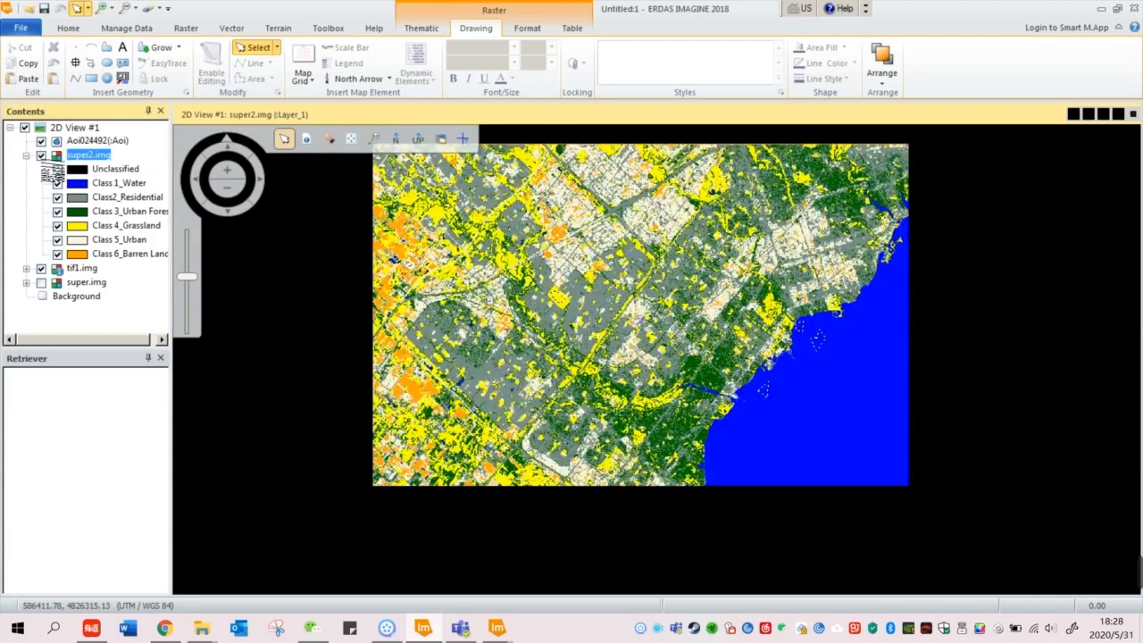